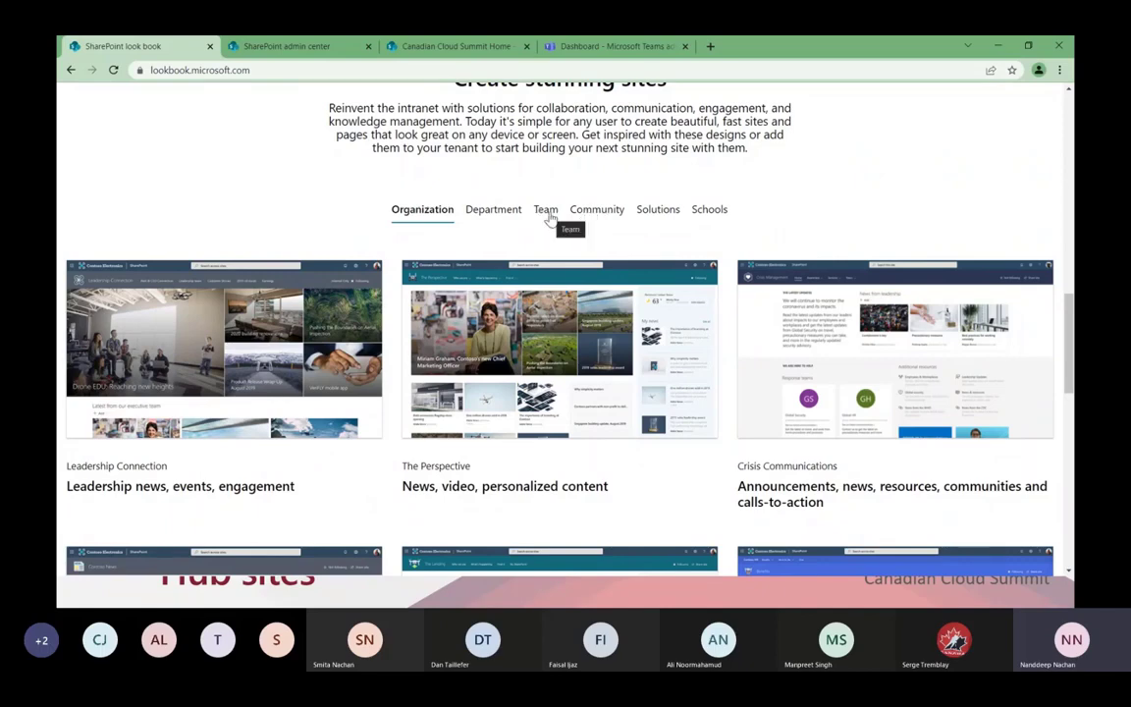
# - Open The Landing design from the look book's Organization templates and expand the details of its included content
pyautogui.scroll(-2, 549, 218)
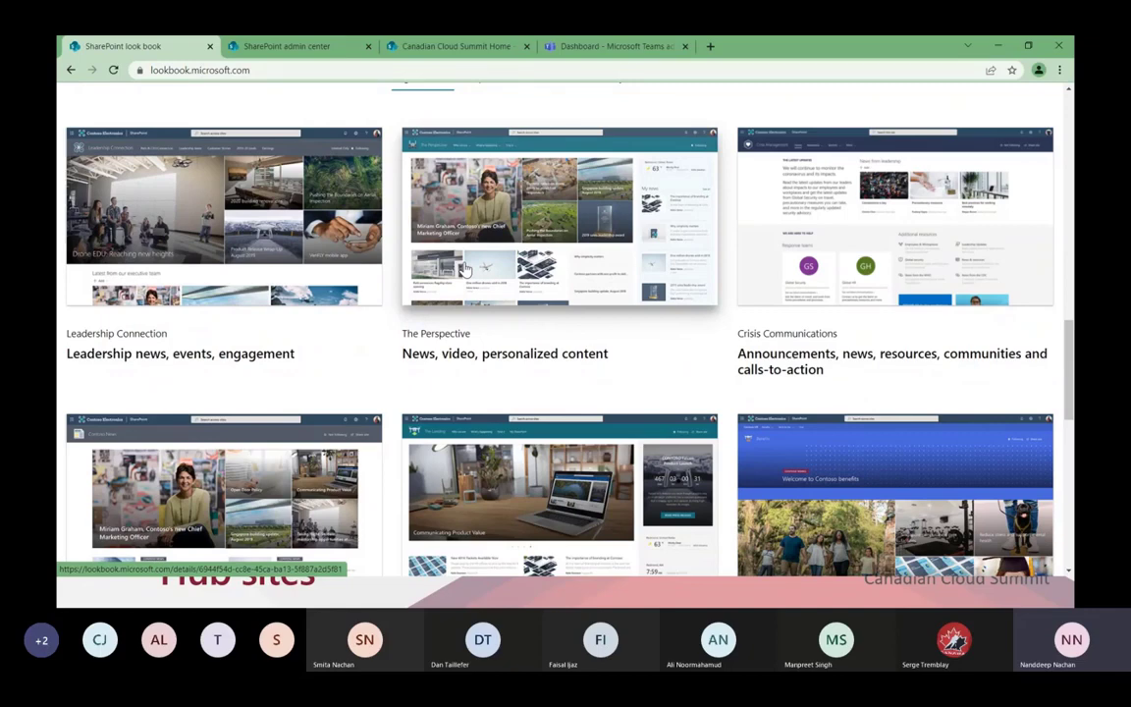
pyautogui.scroll(-1, 466, 270)
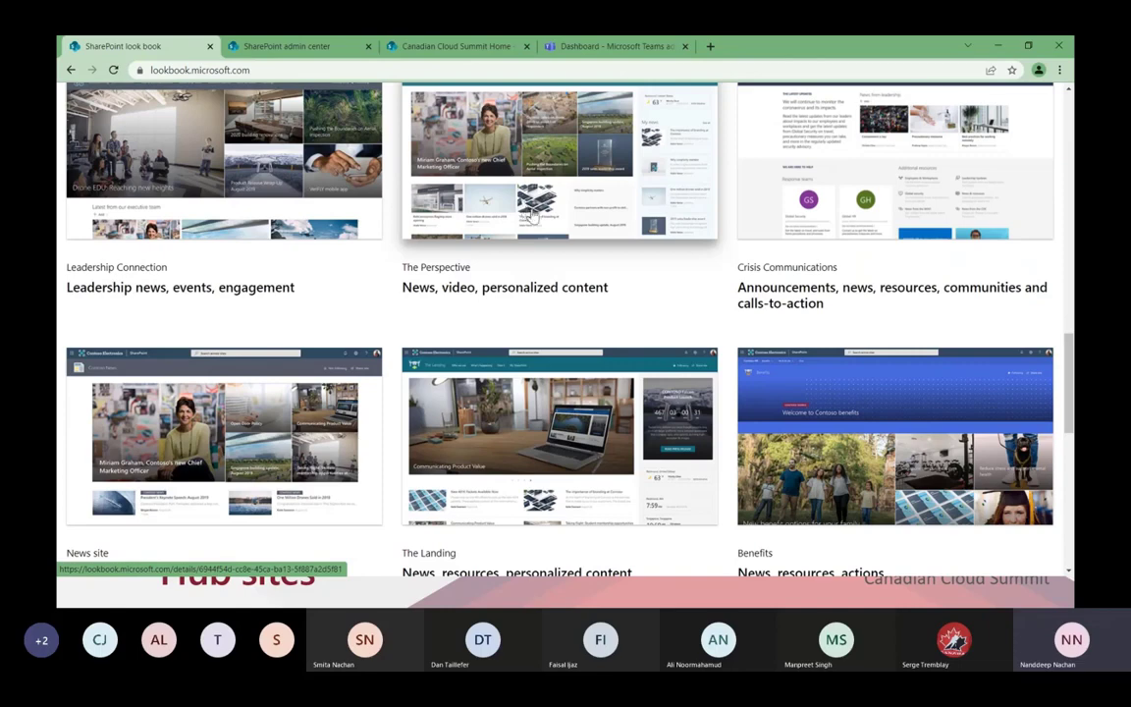
pyautogui.scroll(-1, 761, 260)
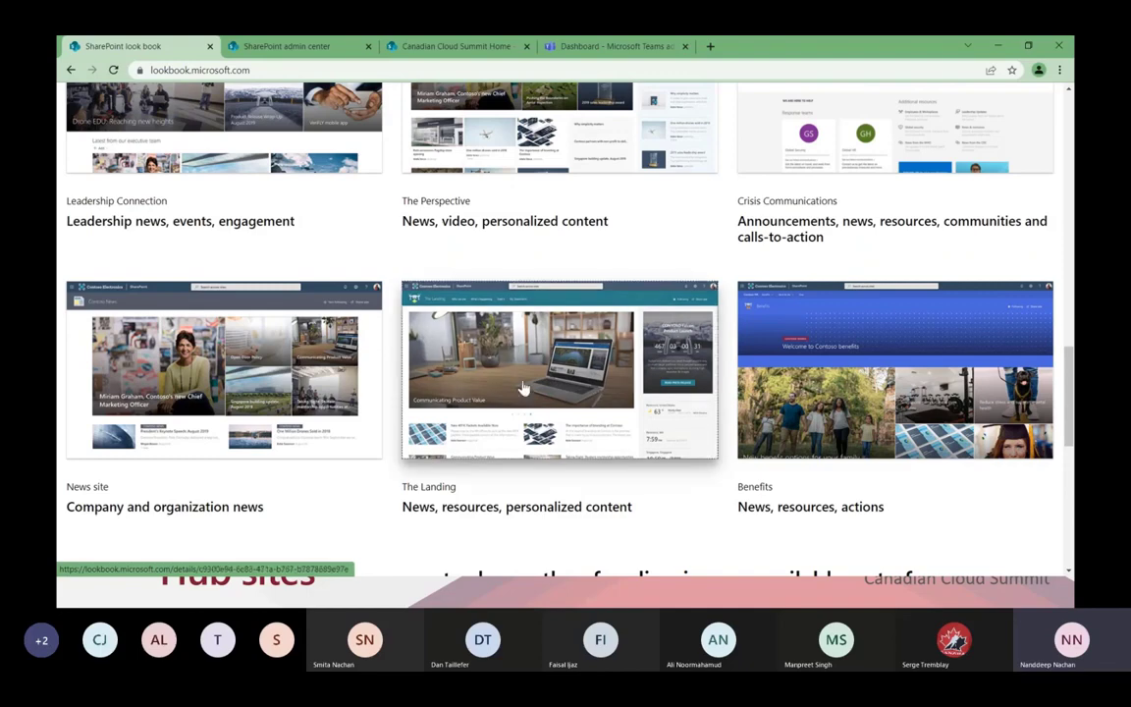
pyautogui.click(609, 364)
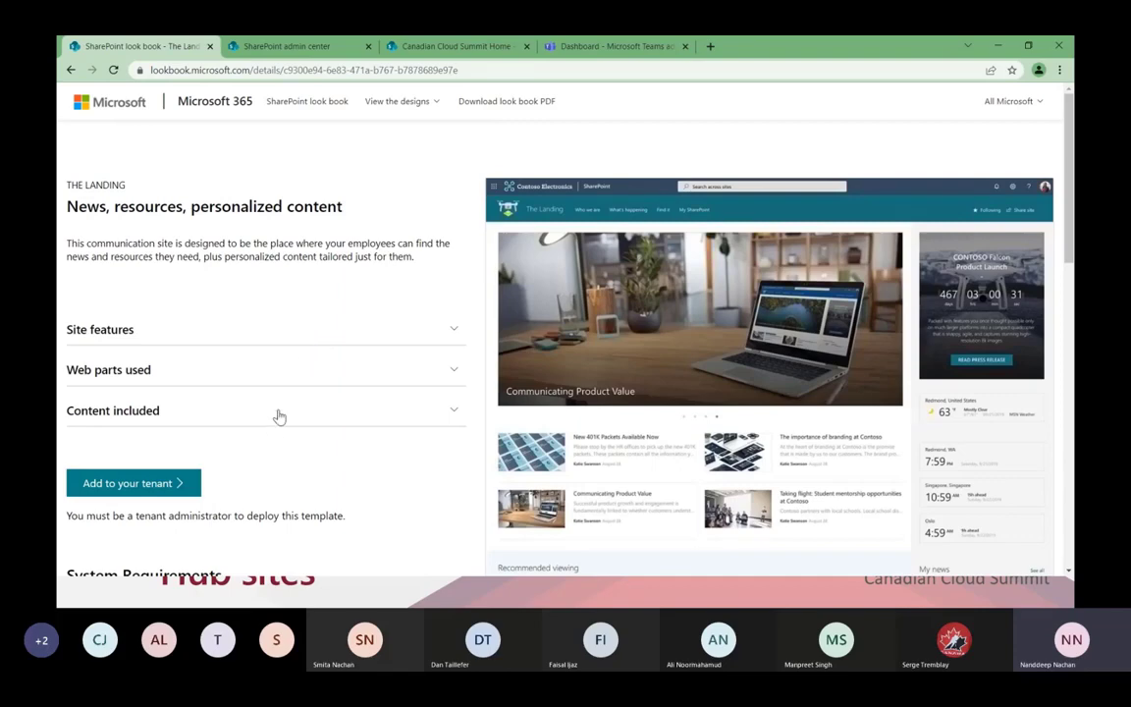
pyautogui.click(279, 416)
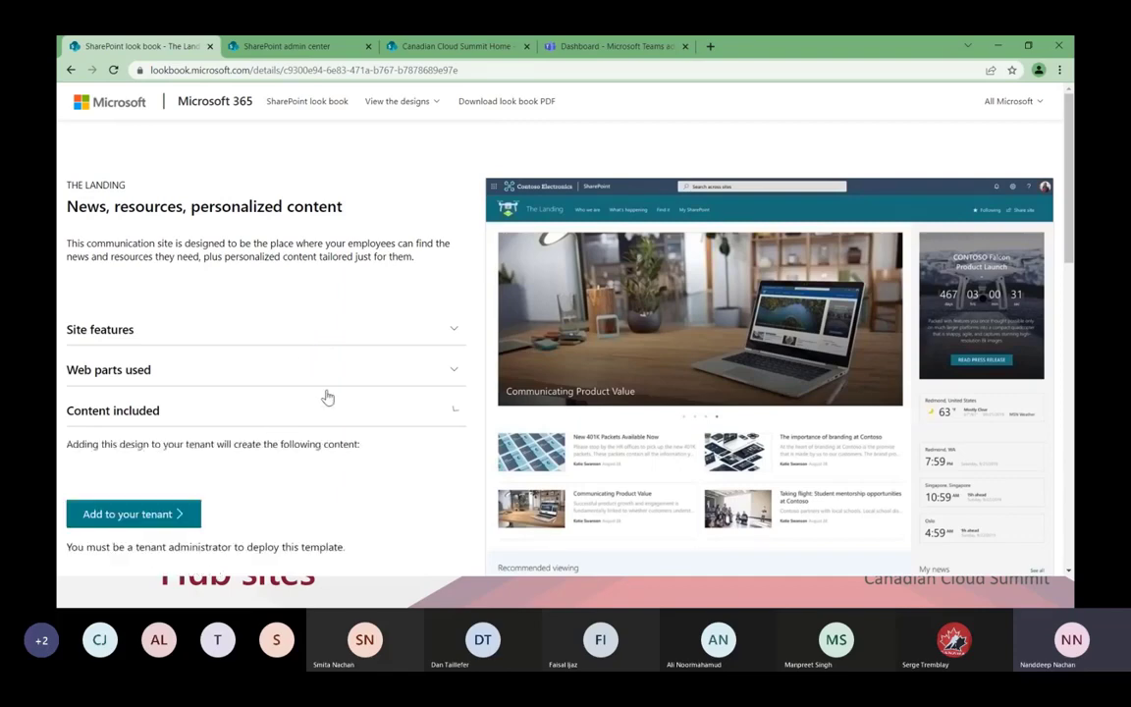
# - Start adding The Landing design to the tenant and review its provisioning settings
pyautogui.scroll(-2, 326, 398)
pyautogui.moveTo(306, 404); pyautogui.dragTo(336, 384)
pyautogui.click(169, 350)
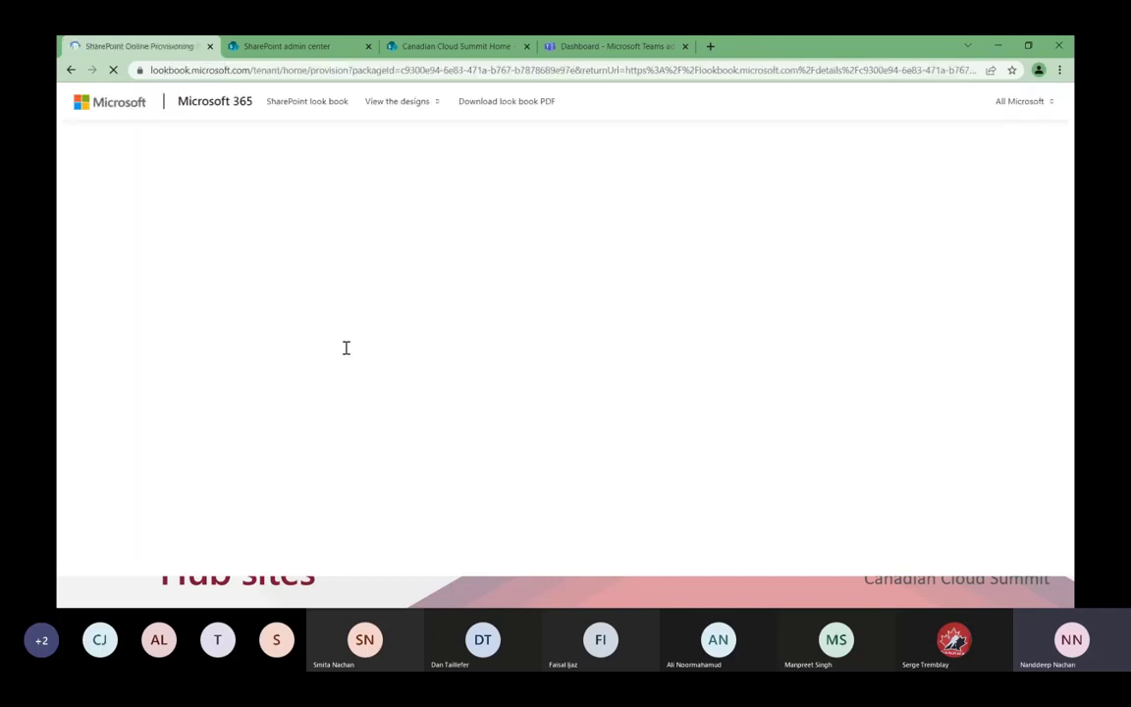
pyautogui.scroll(-3, 423, 350)
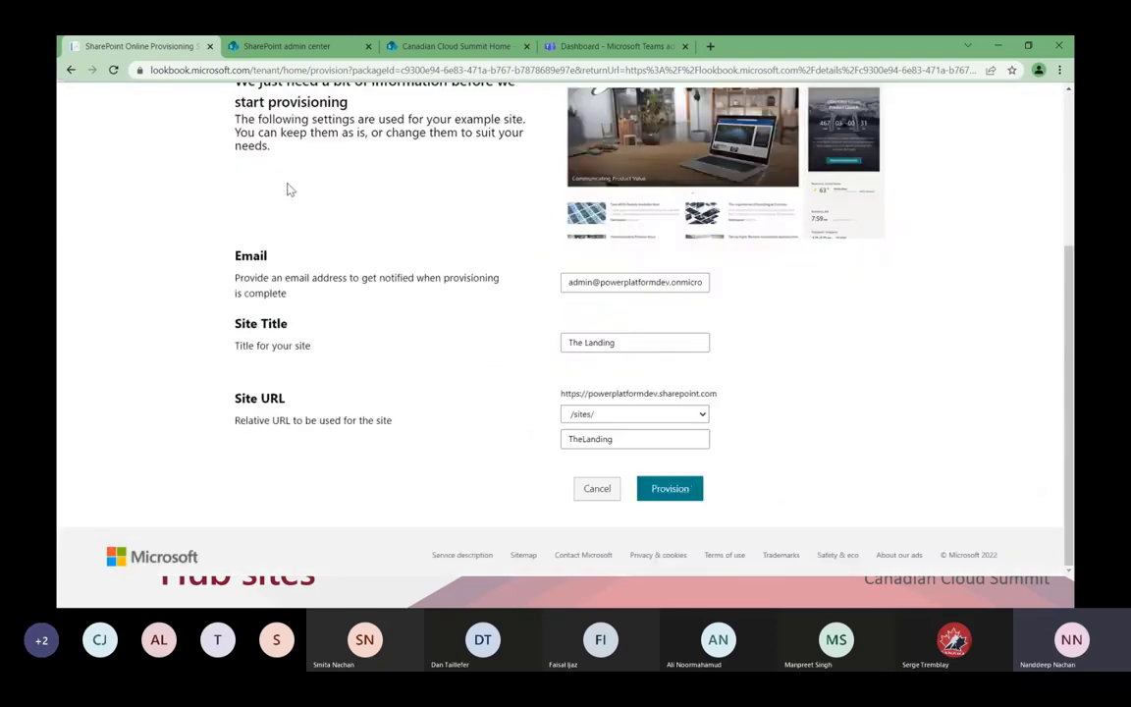
# - View the creation form for a new communication site in the SharePoint admin center, and cancel without creating a site
pyautogui.click(267, 49)
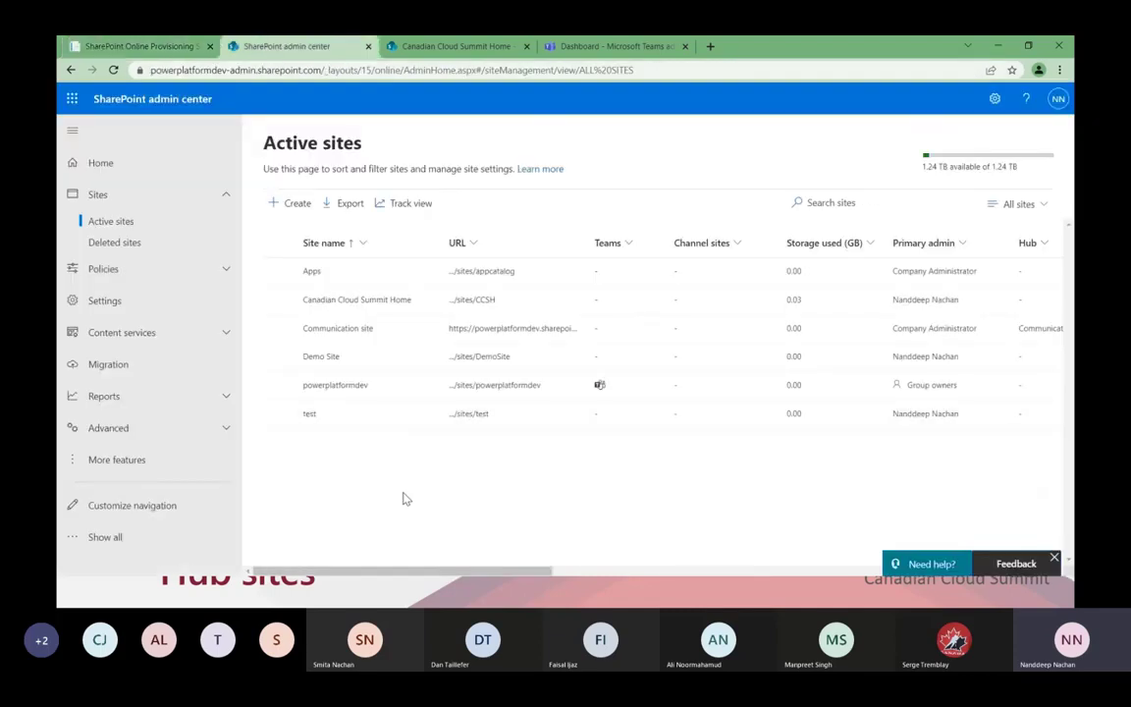
pyautogui.click(290, 218)
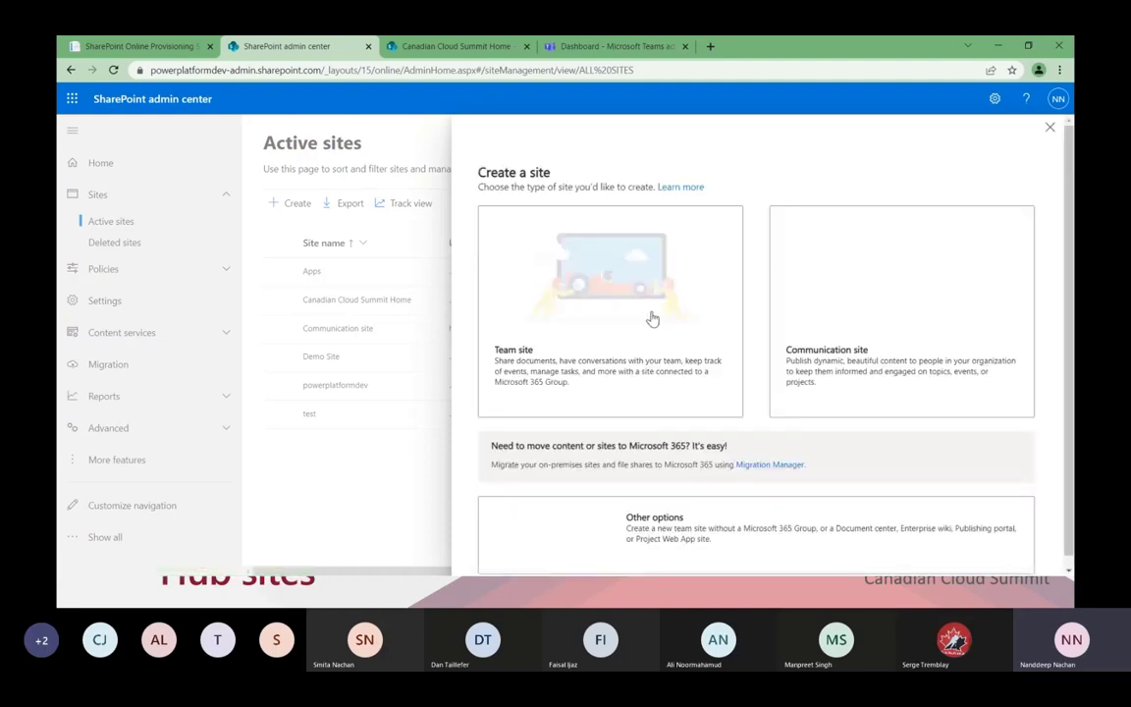
pyautogui.click(977, 356)
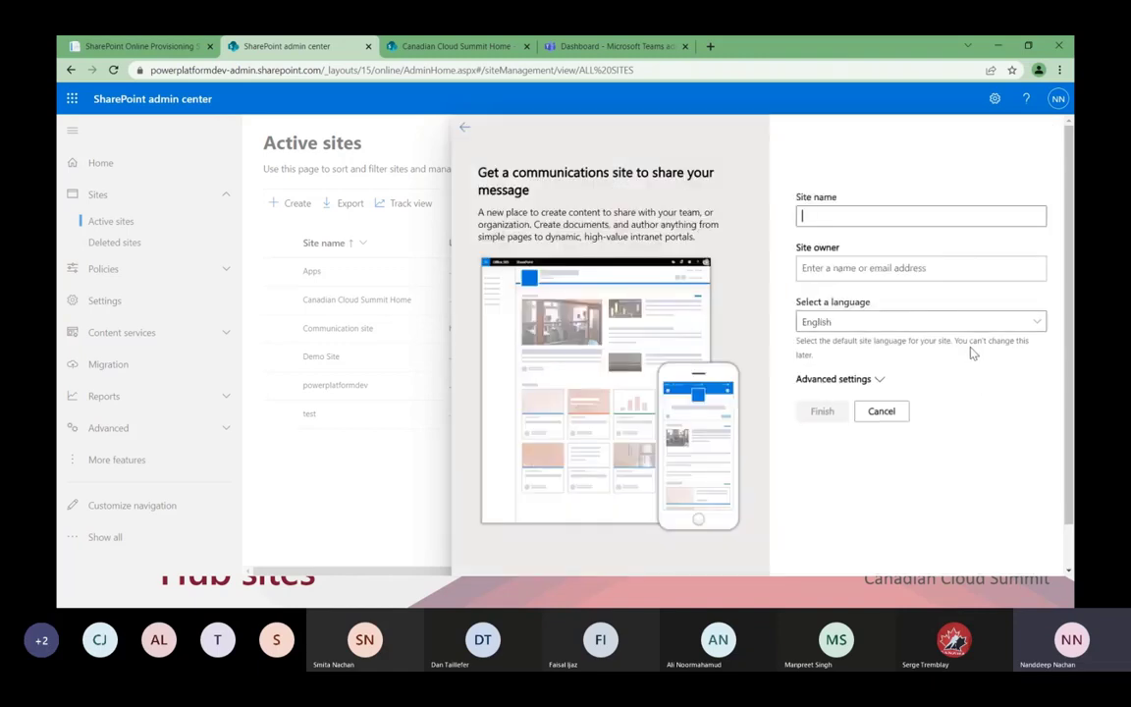
pyautogui.click(881, 411)
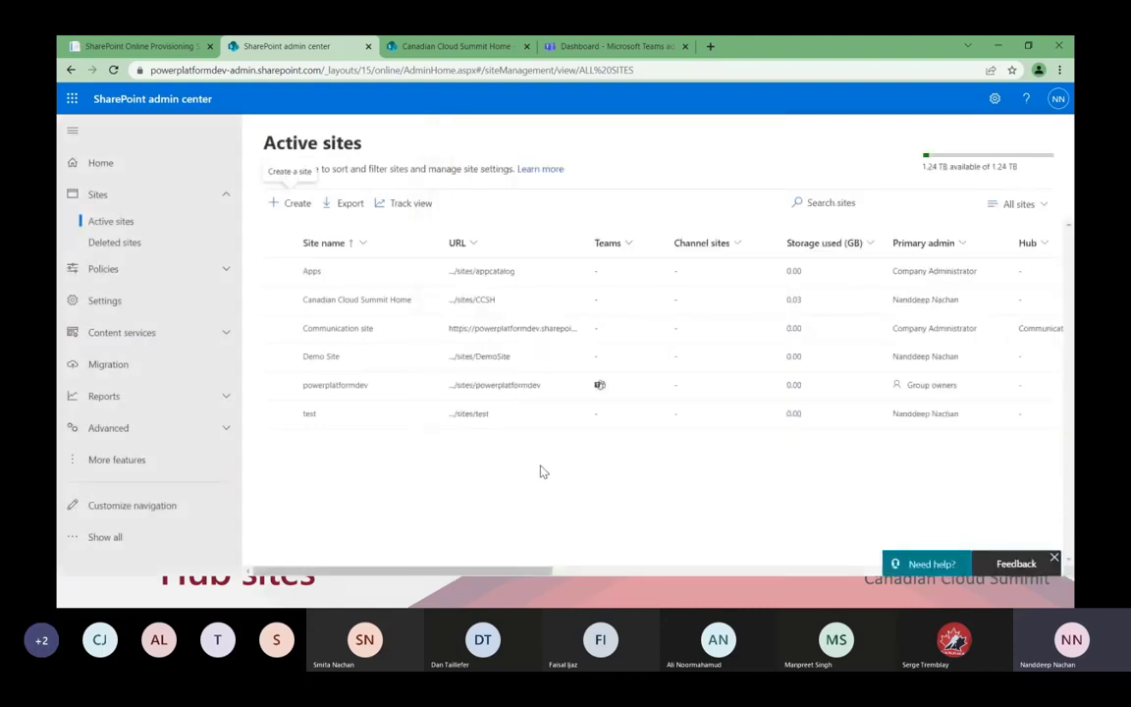
# - Compare the provisioning form with the existing Canadian Cloud Summit Home site and browse that site's banner carousel
pyautogui.click(132, 49)
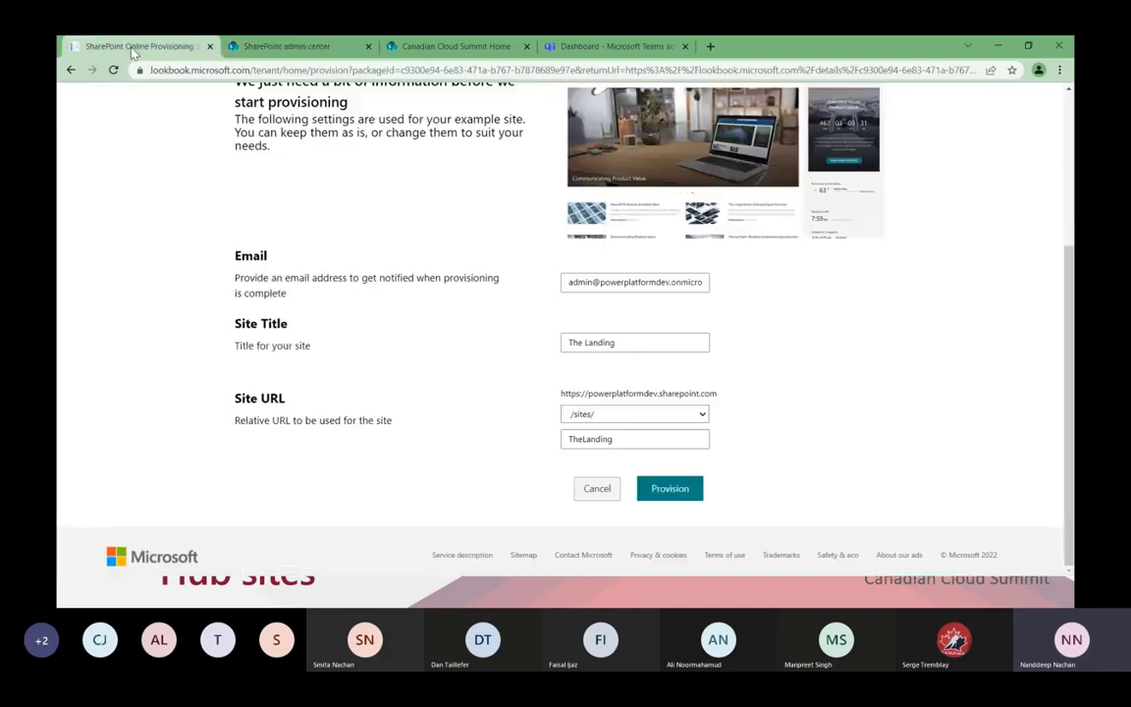
pyautogui.click(424, 49)
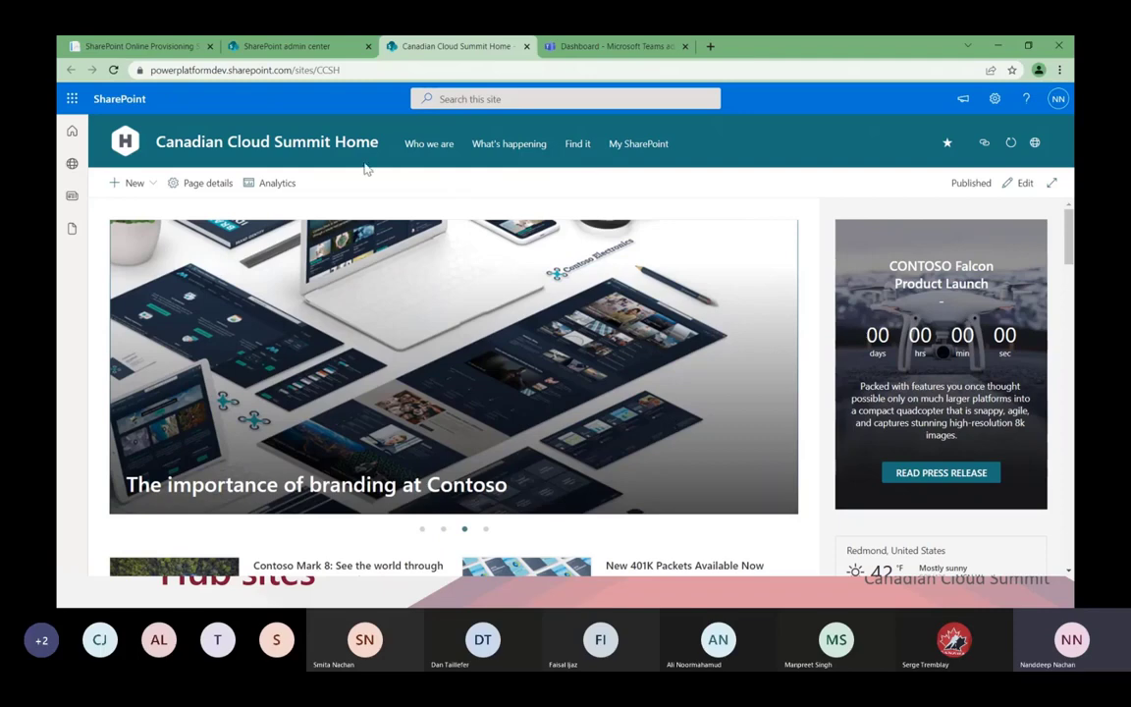
pyautogui.click(149, 50)
pyautogui.scroll(3, 339, 235)
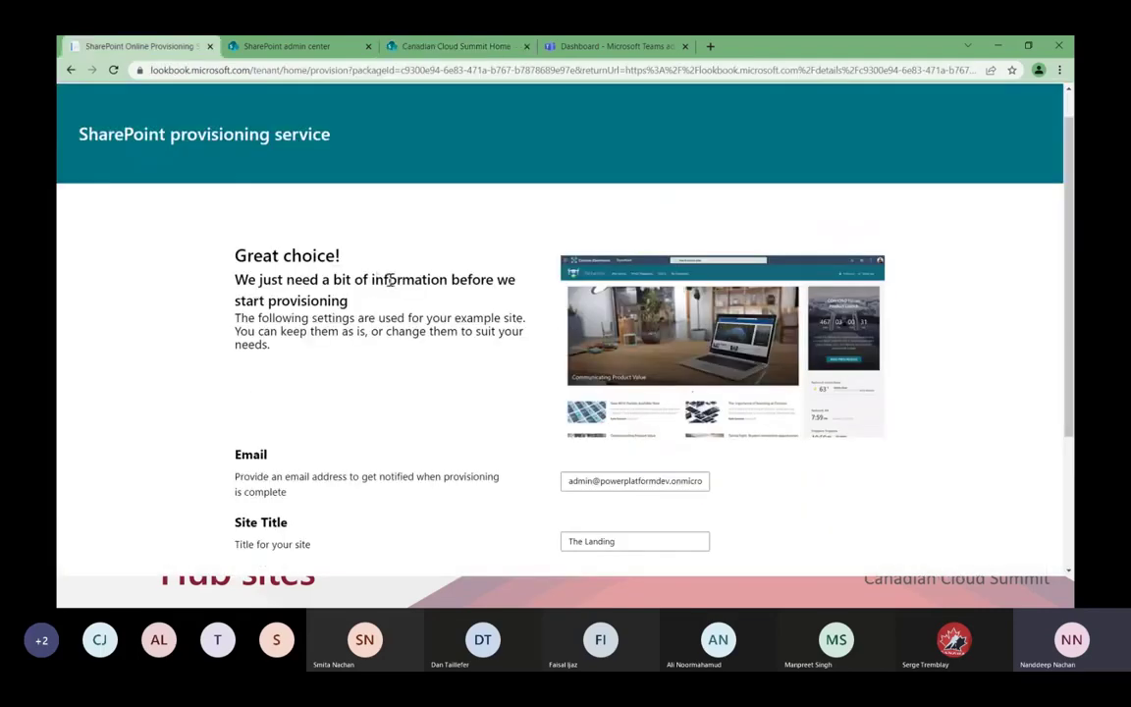
pyautogui.click(402, 49)
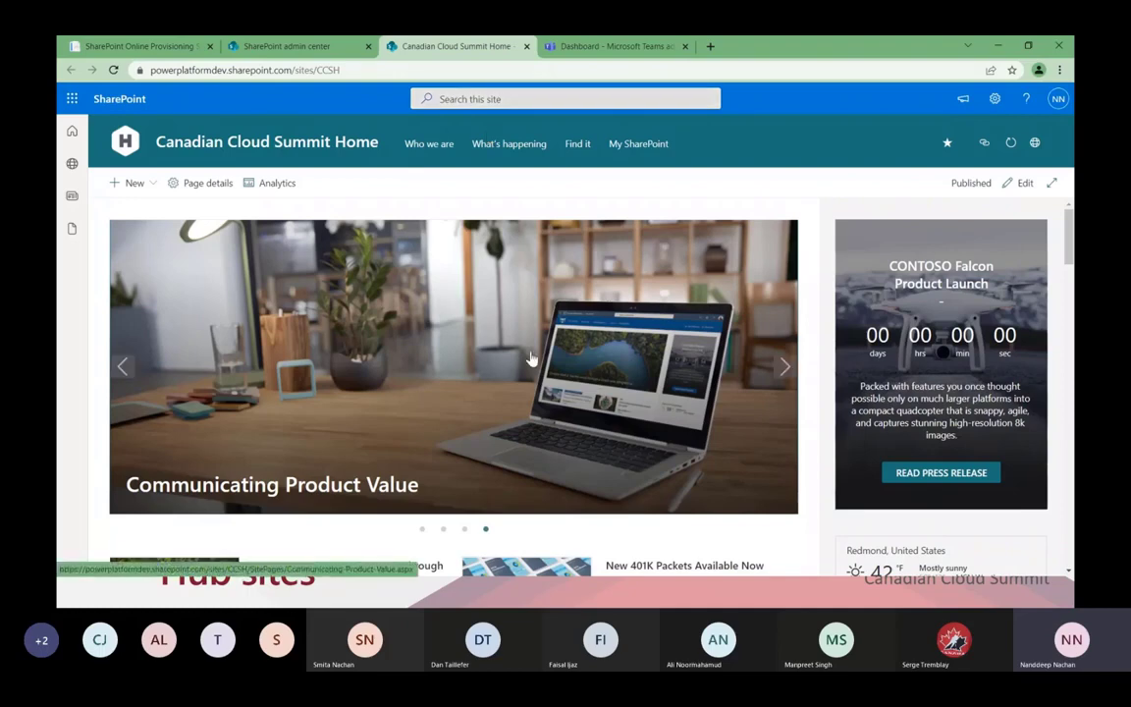
pyautogui.click(790, 379)
pyautogui.click(790, 379)
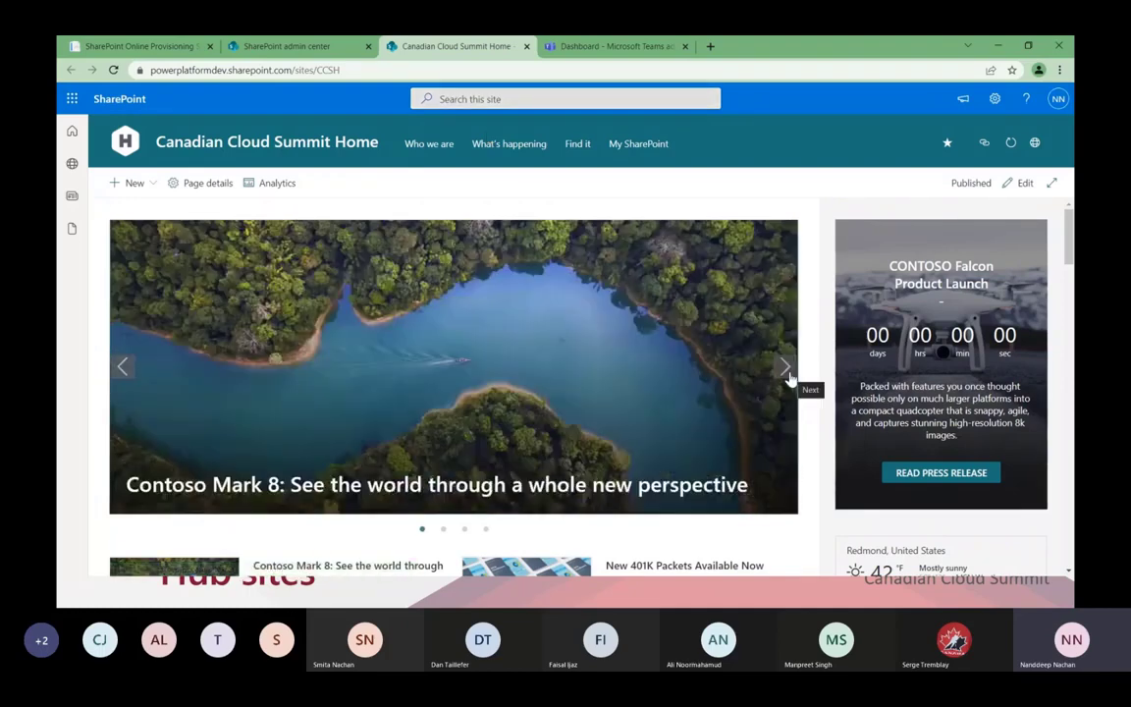
pyautogui.click(391, 68)
pyautogui.hotkey('ctrl', 'c')
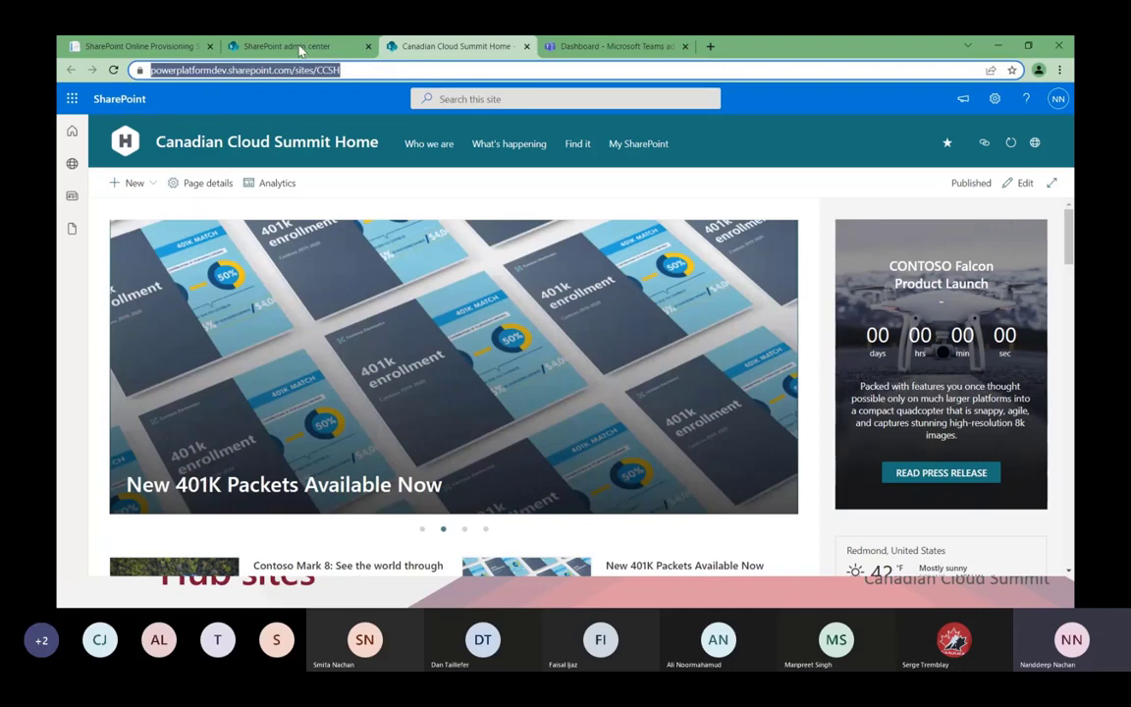
pyautogui.click(294, 46)
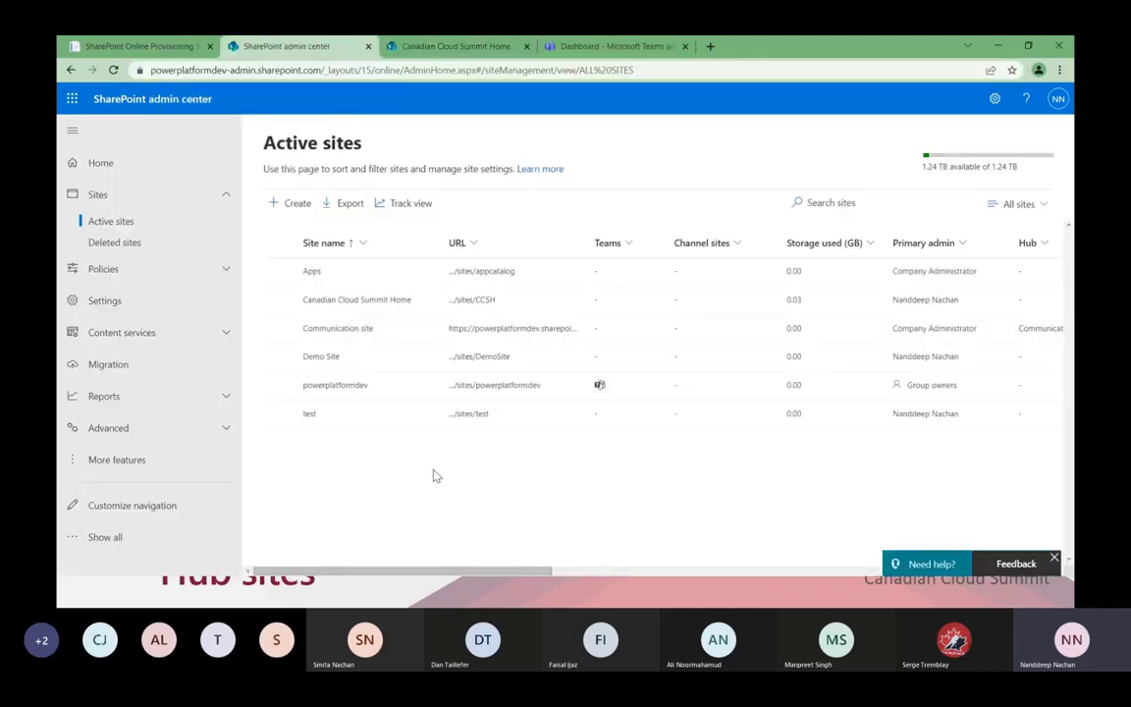
pyautogui.click(127, 307)
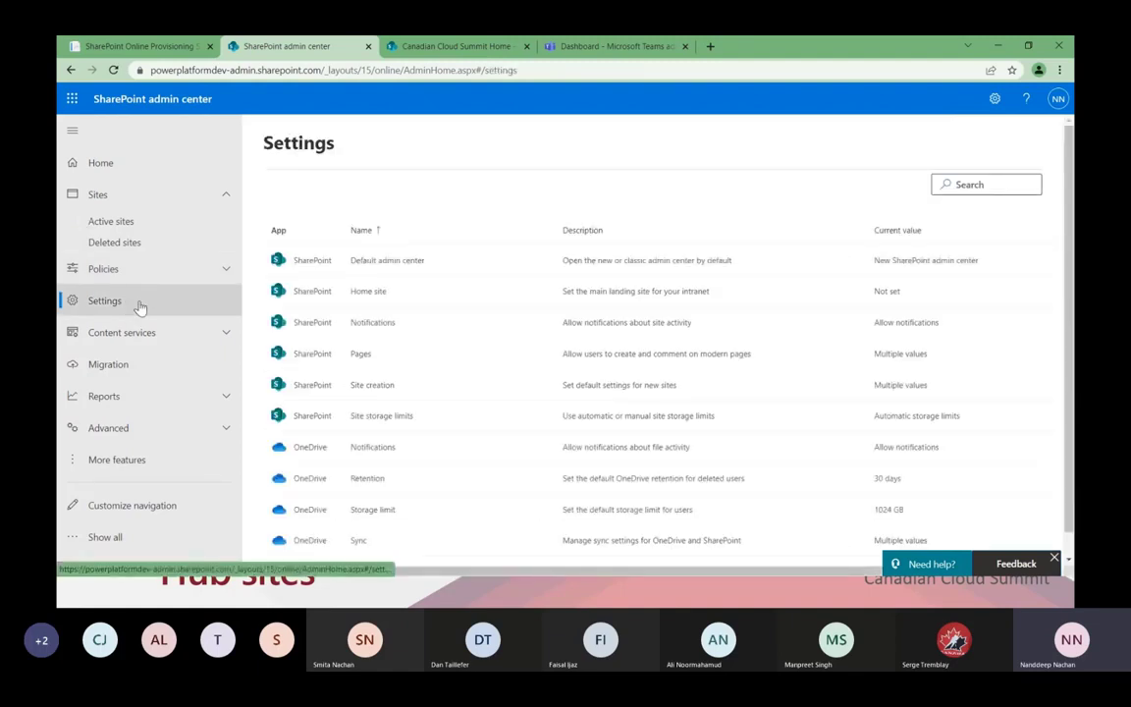
pyautogui.click(365, 292)
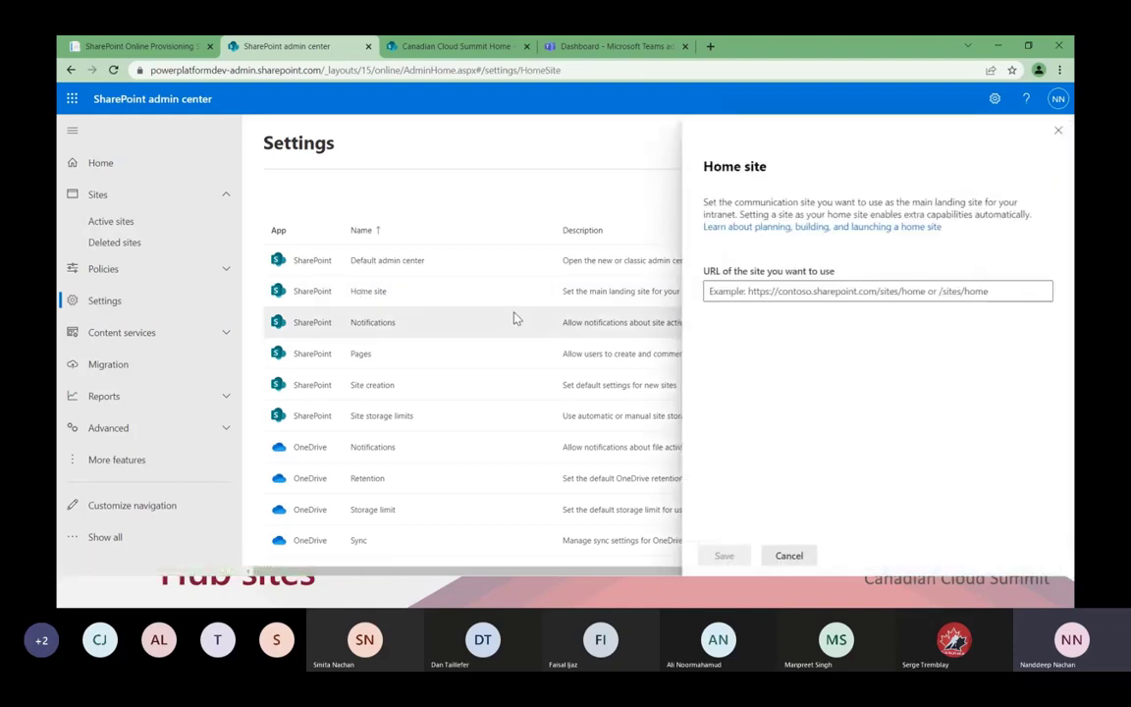
pyautogui.click(732, 295)
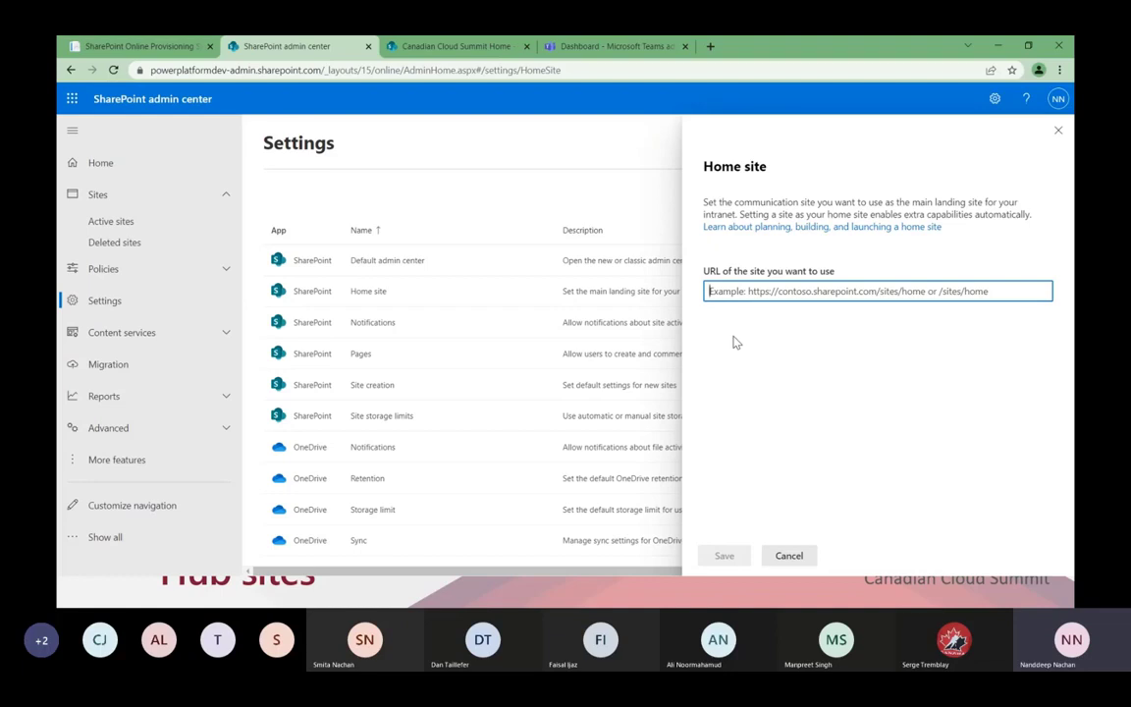
pyautogui.hotkey('ctrl', 'v')
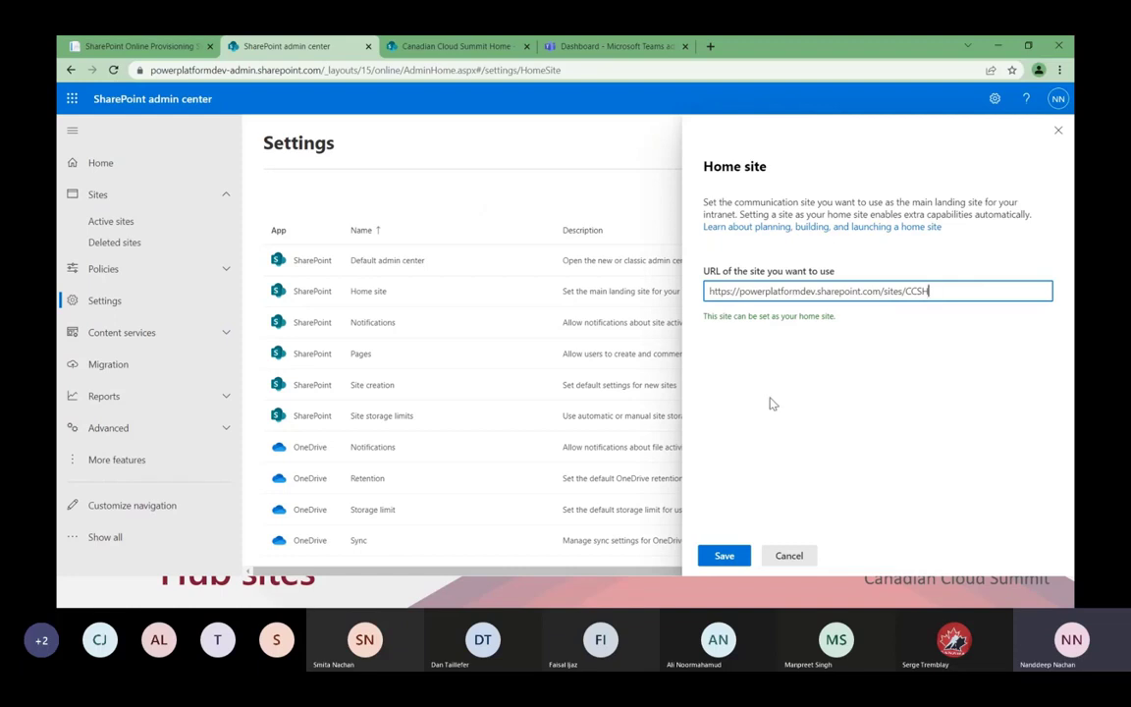
pyautogui.click(726, 556)
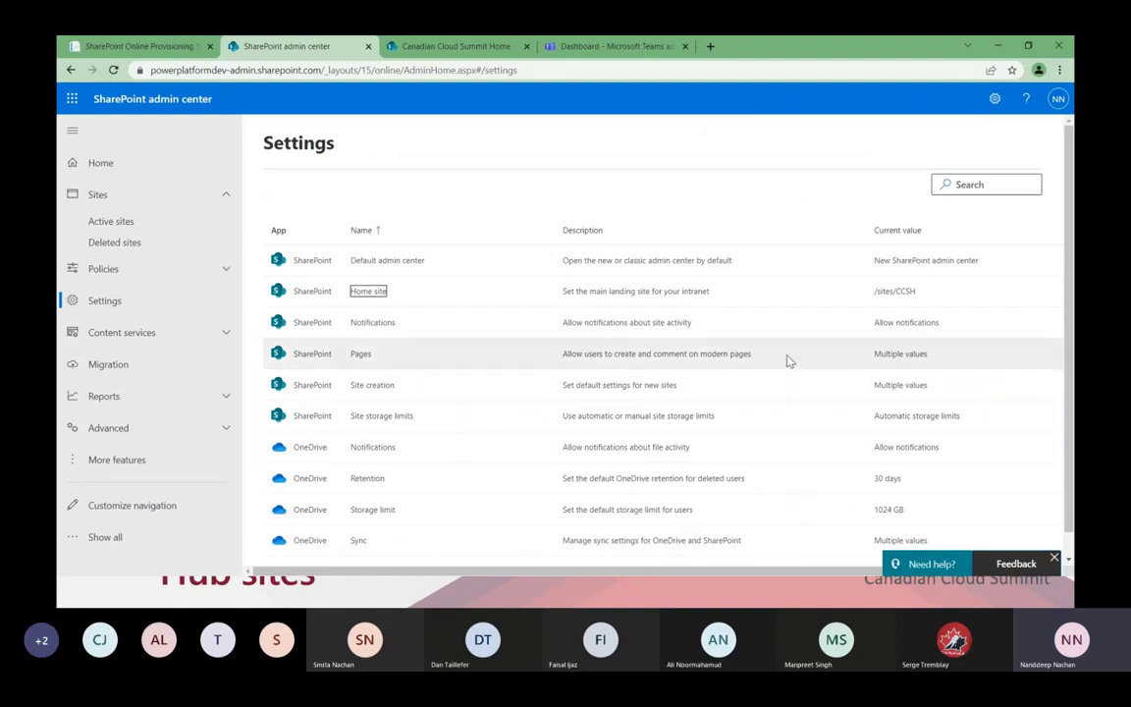
# - Review the available site settings on Canadian Cloud Summit Home and return to the SharePoint admin center
pyautogui.click(455, 49)
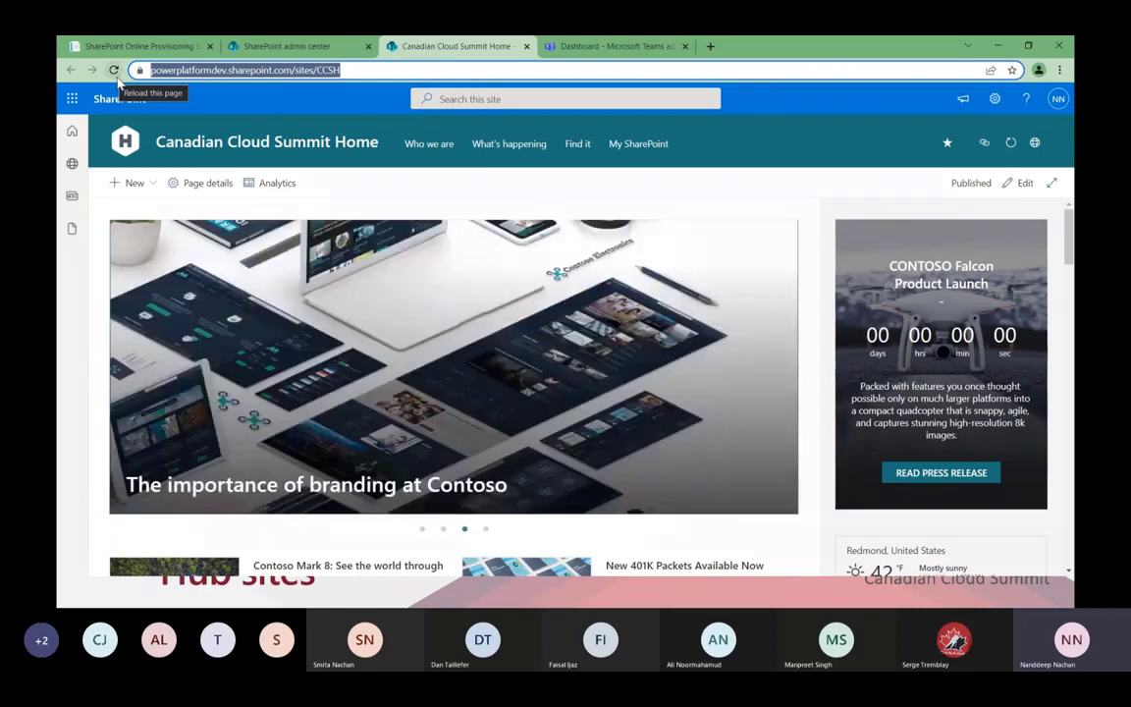
pyautogui.click(995, 101)
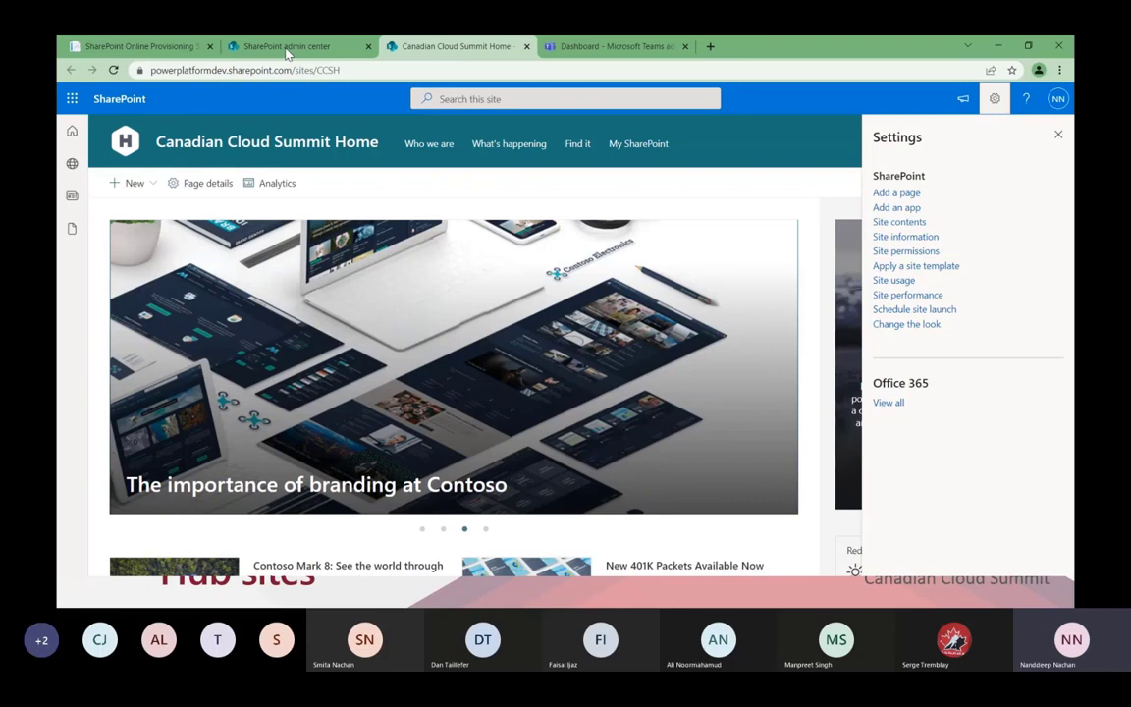
pyautogui.click(288, 50)
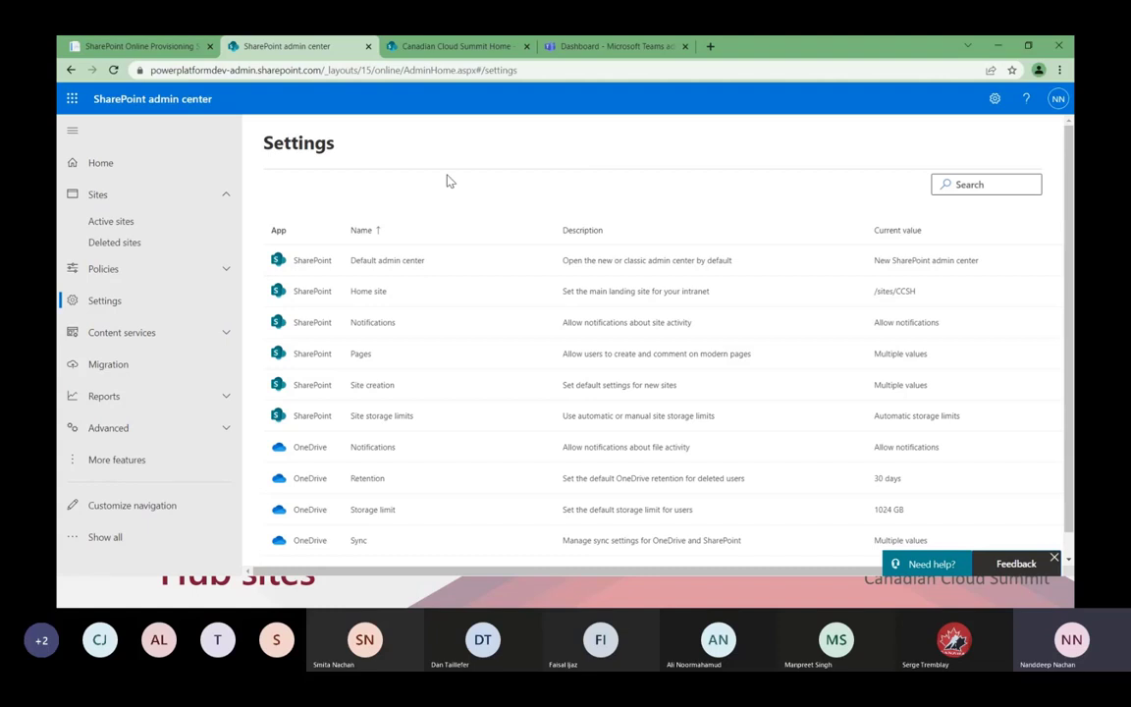
# - Examine the hub options for Canadian Cloud Summit Home among the active sites, and deselect the site without changes
pyautogui.click(149, 222)
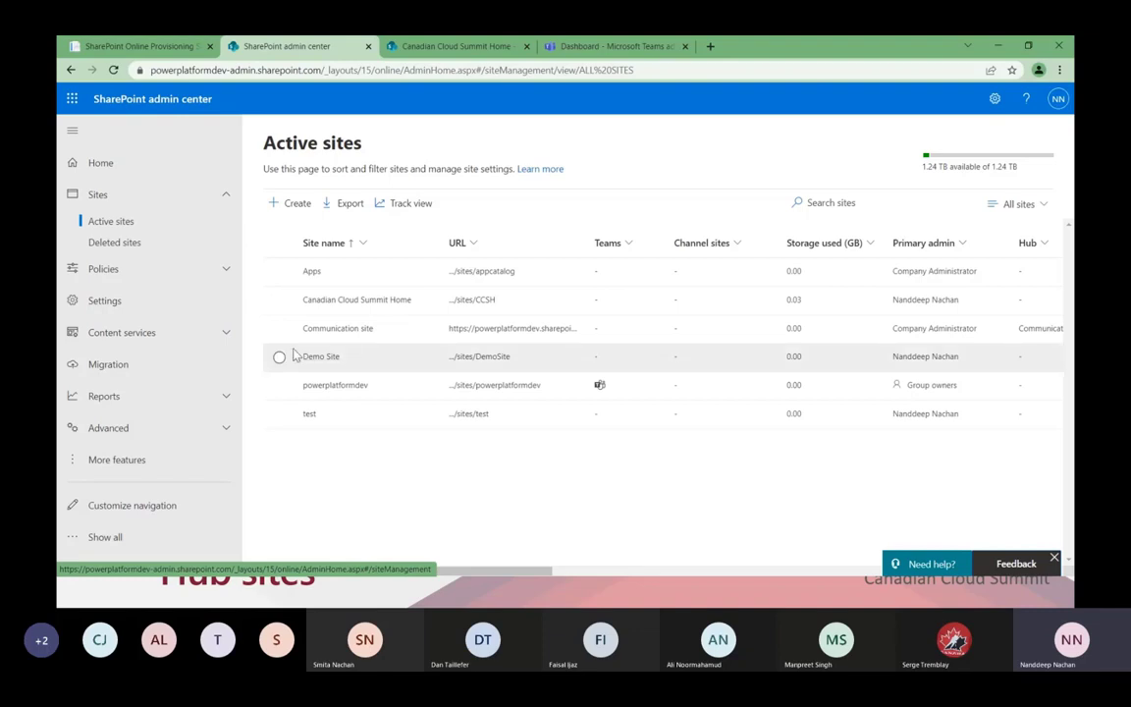
pyautogui.click(279, 299)
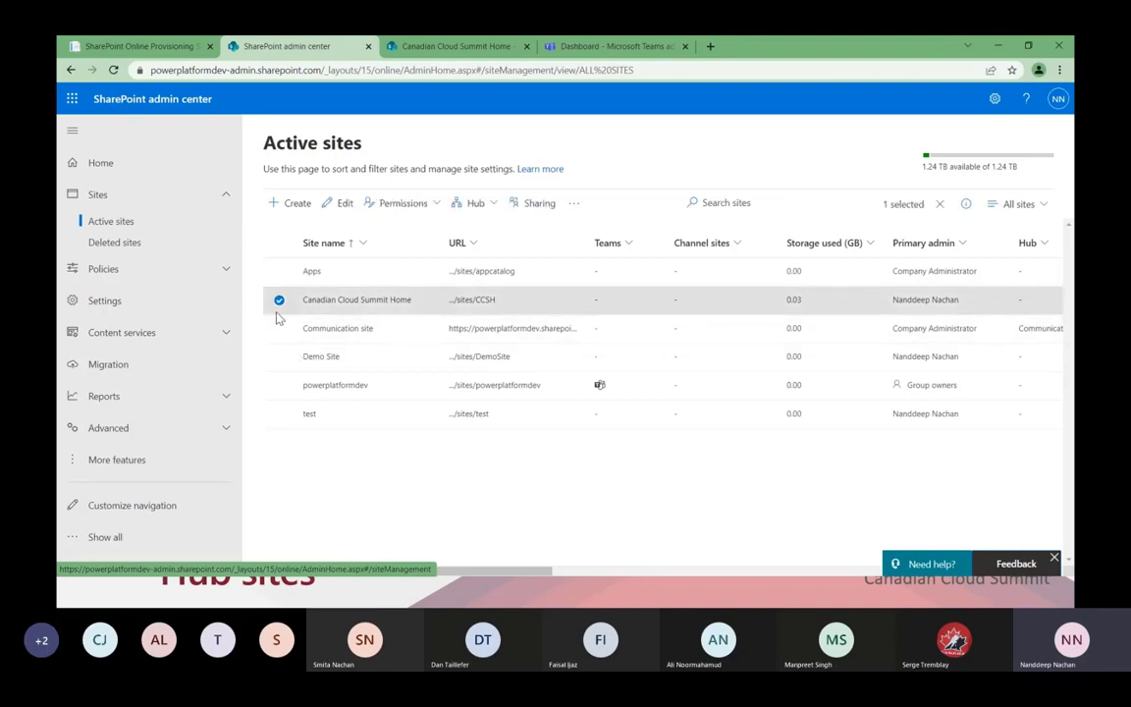
pyautogui.click(489, 208)
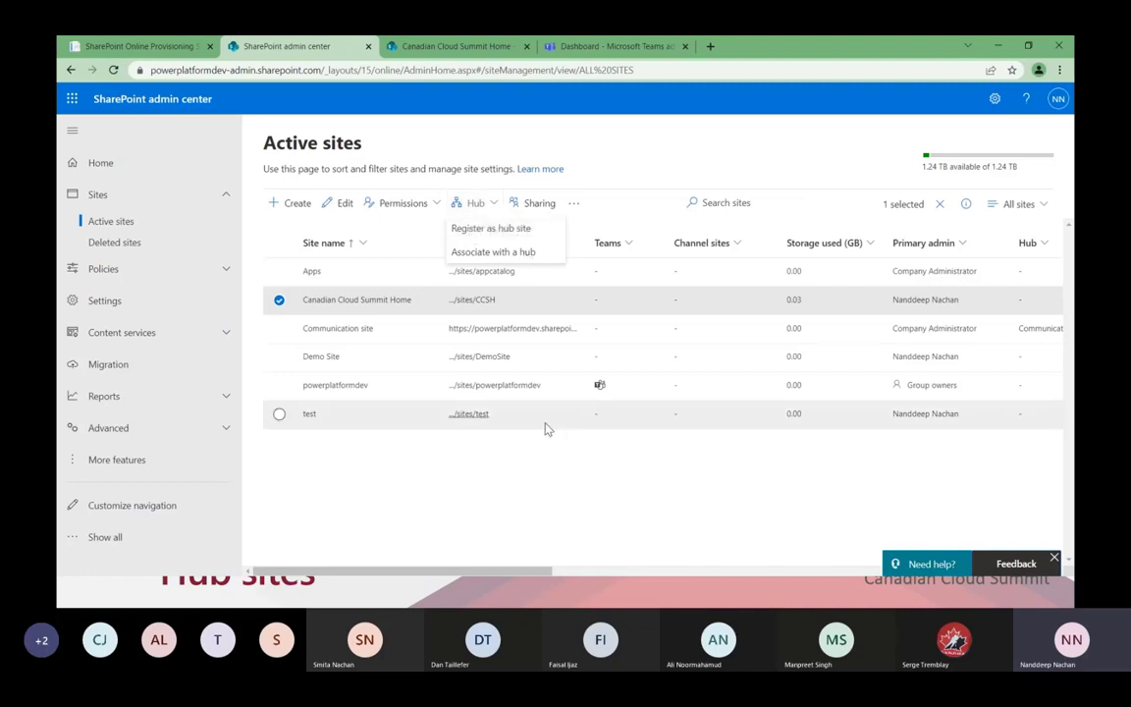
pyautogui.click(550, 488)
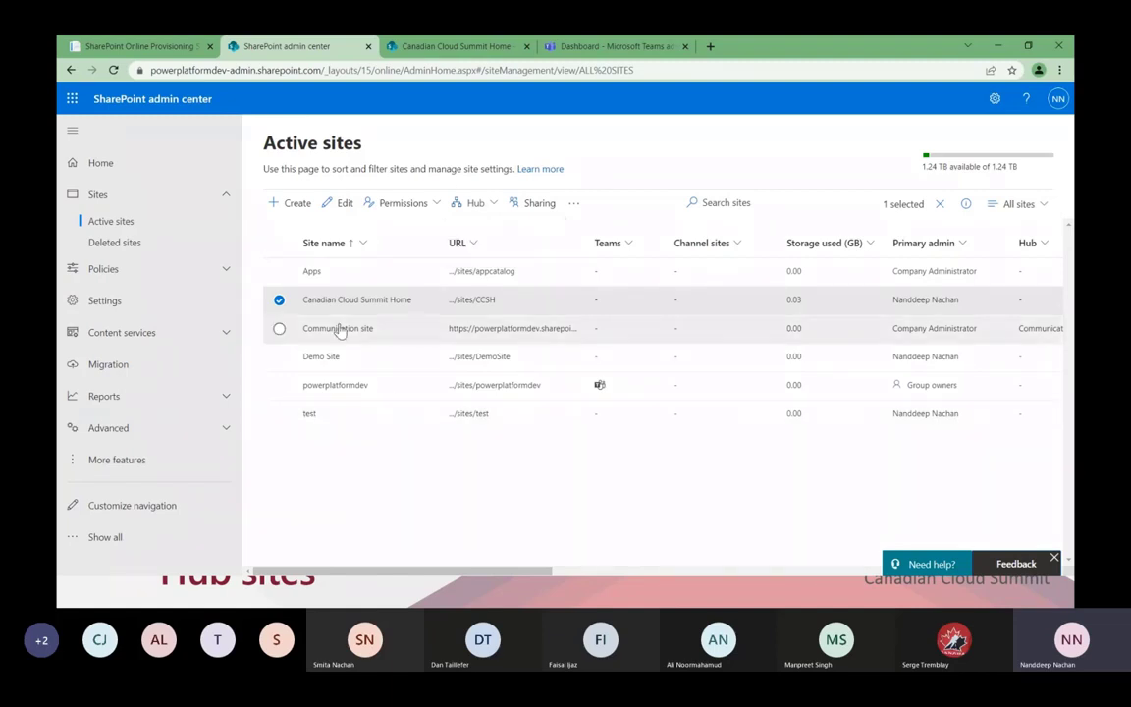
pyautogui.click(280, 300)
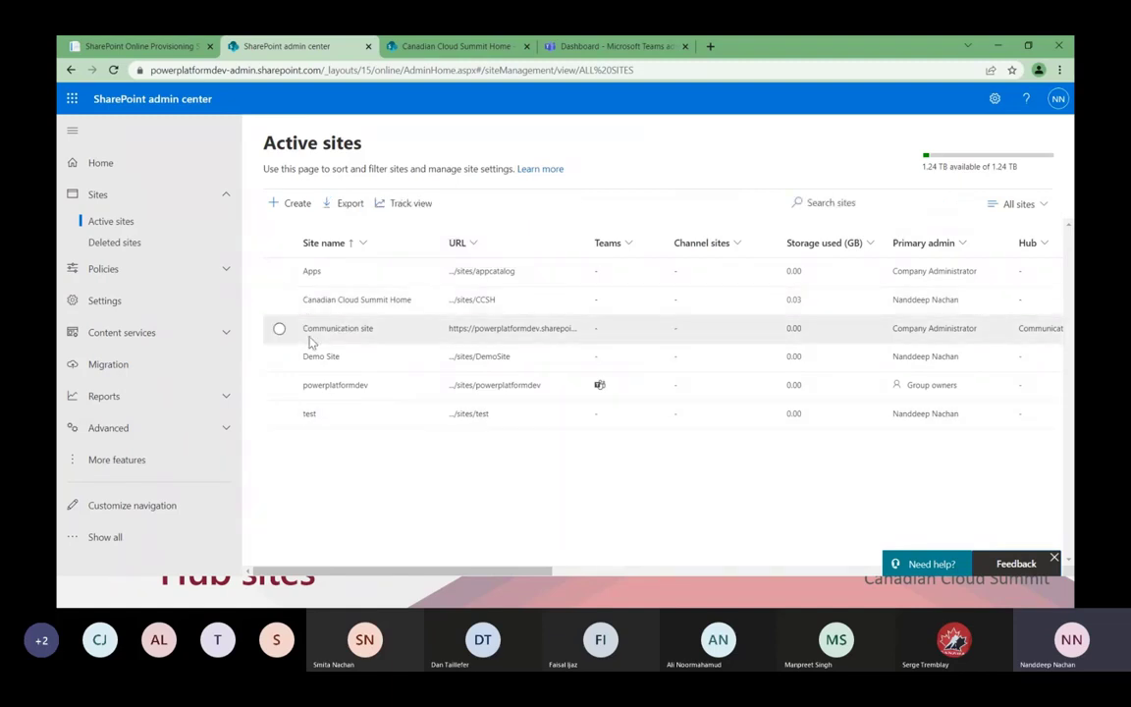
# - Reload the Canadian Cloud Summit Home site and open its site settings options
pyautogui.click(448, 47)
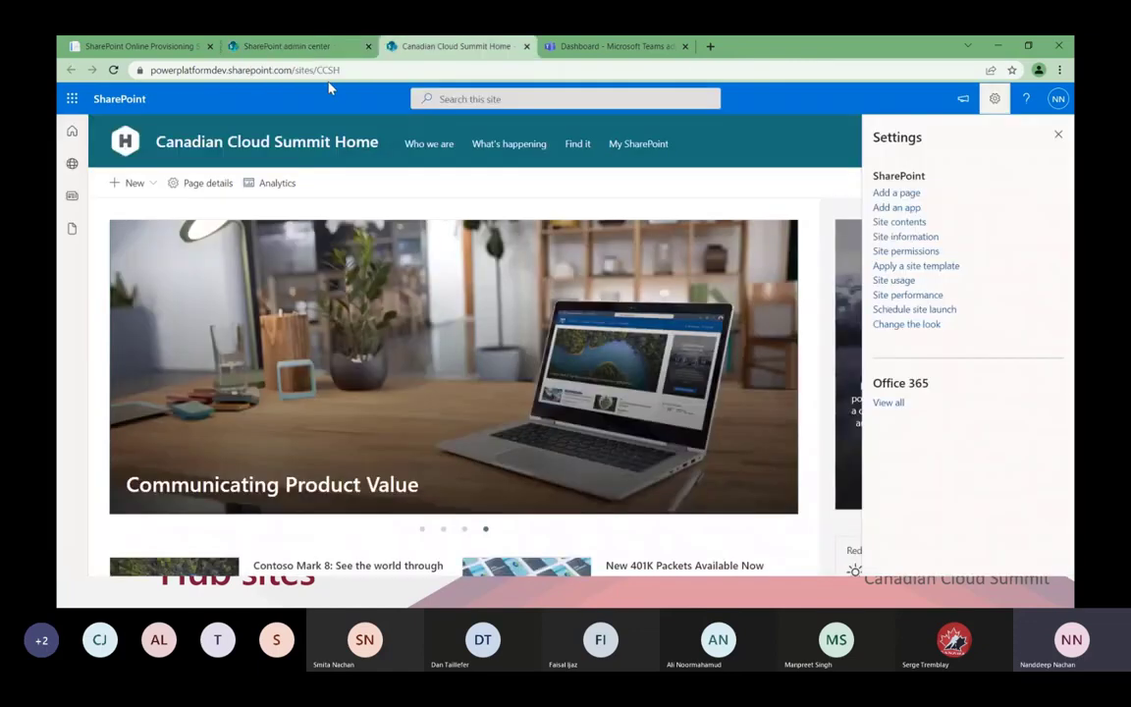
pyautogui.click(113, 69)
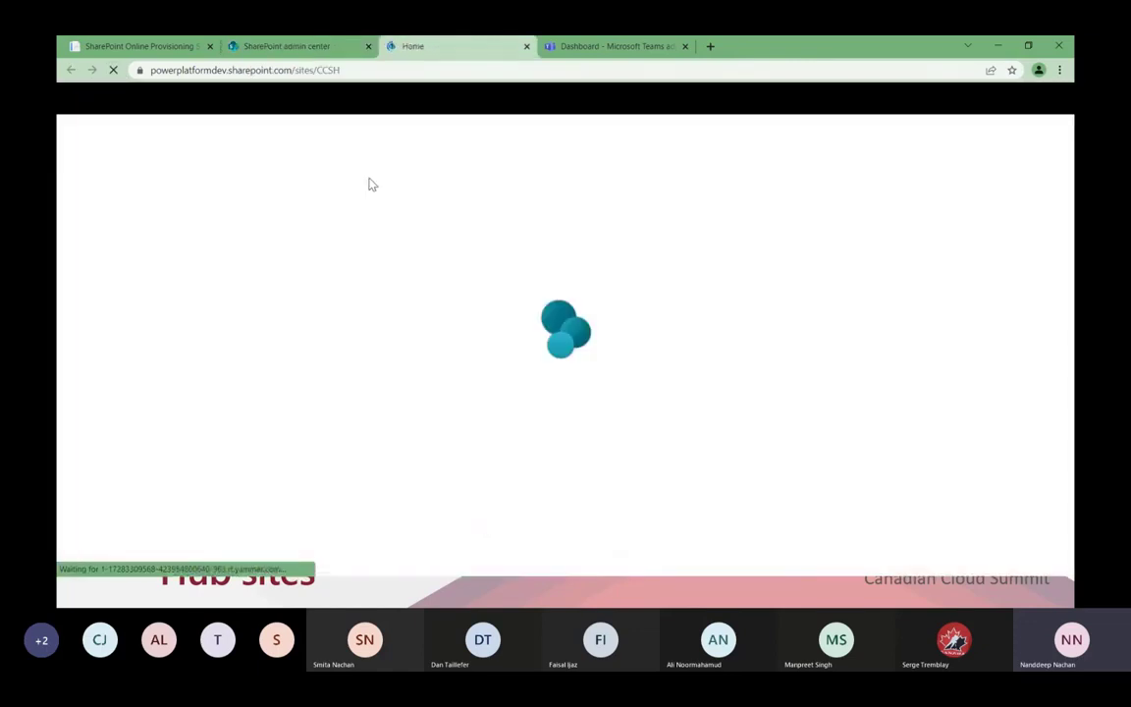
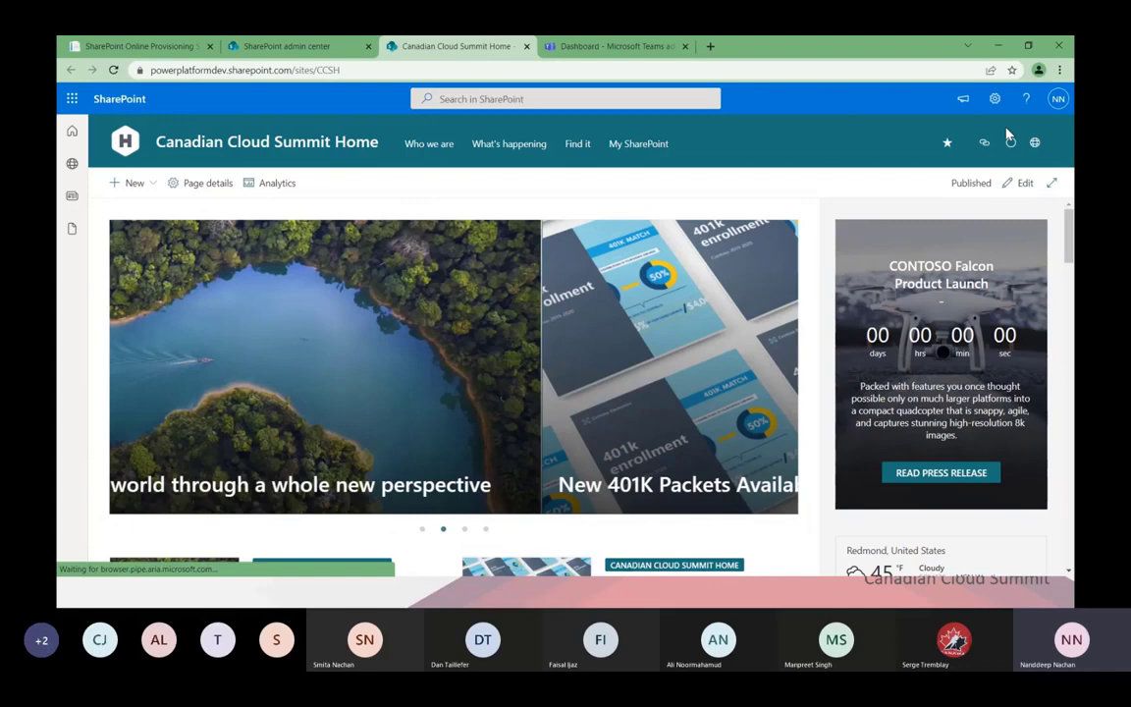
pyautogui.click(995, 98)
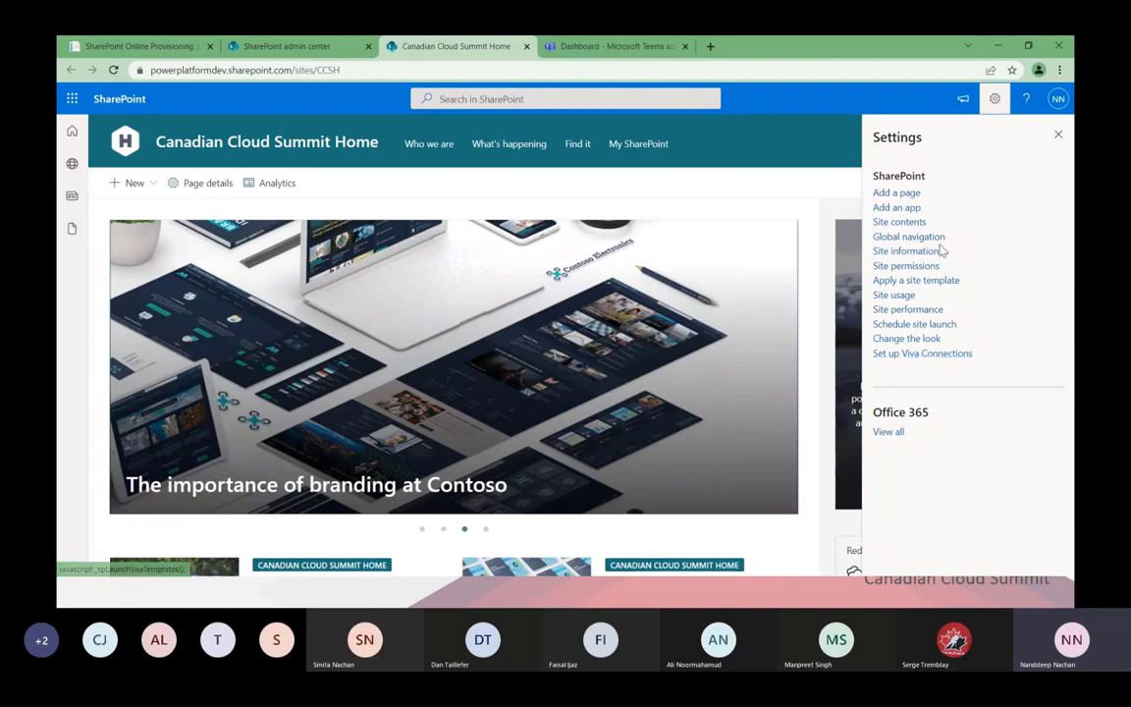
# - Open the site's global navigation settings and upload getsitelogo.png from the Desktop as the logo
pyautogui.click(909, 240)
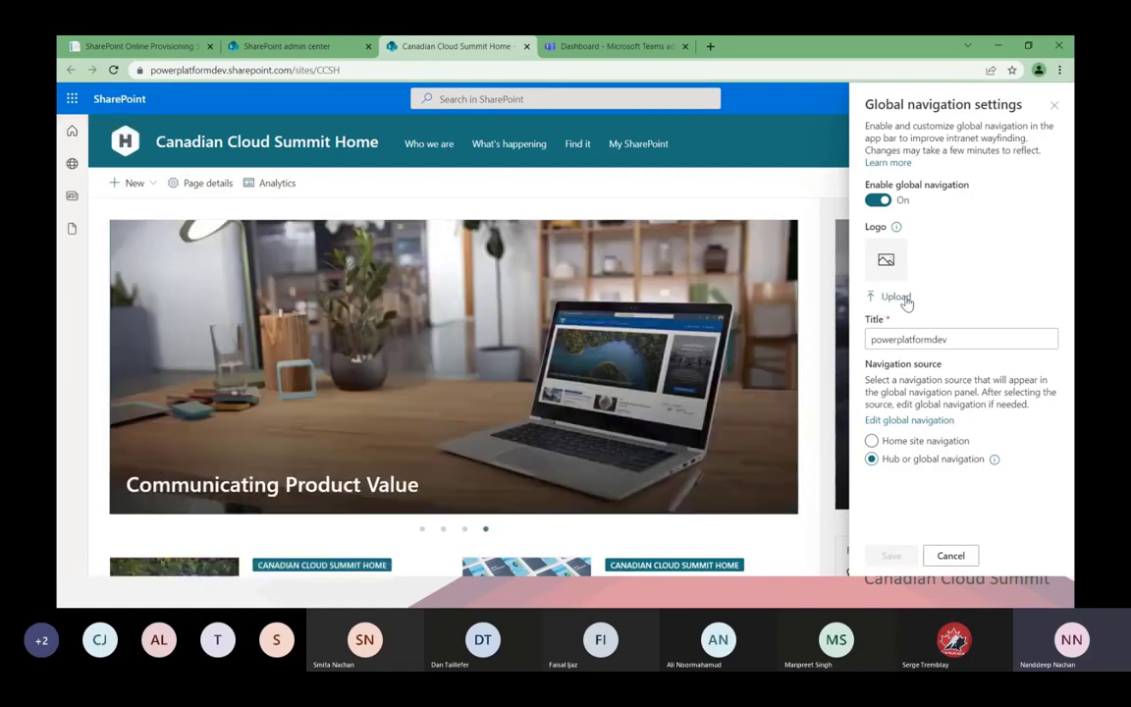
pyautogui.click(912, 297)
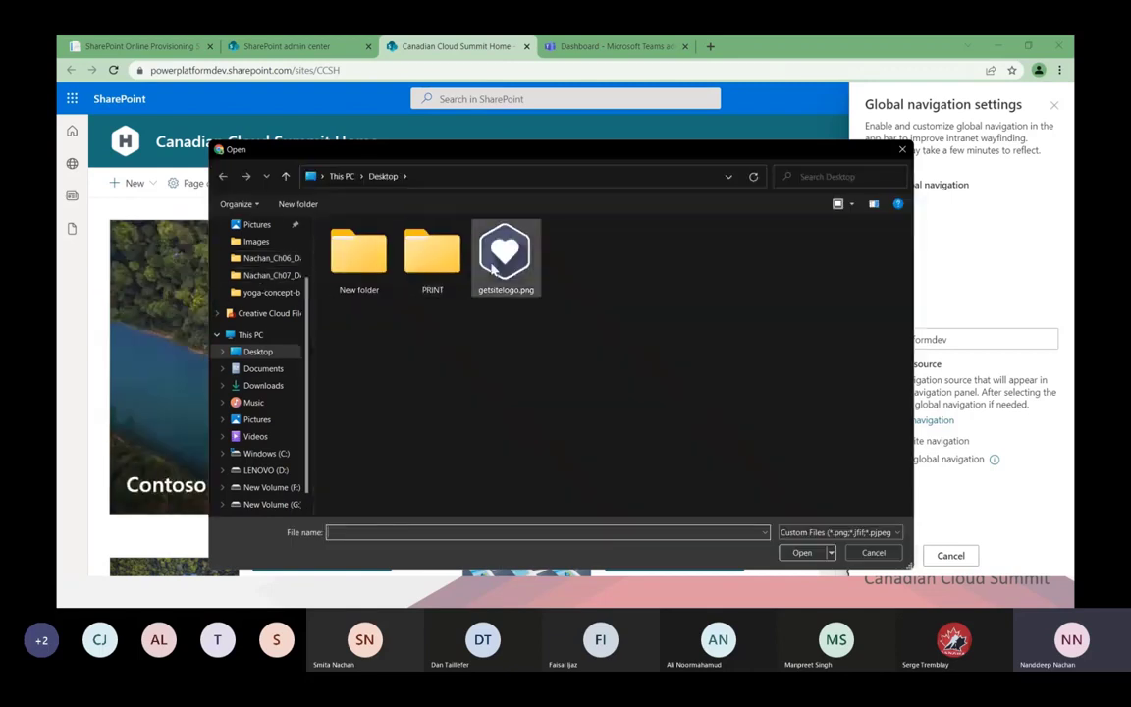
pyautogui.click(506, 257)
pyautogui.click(802, 553)
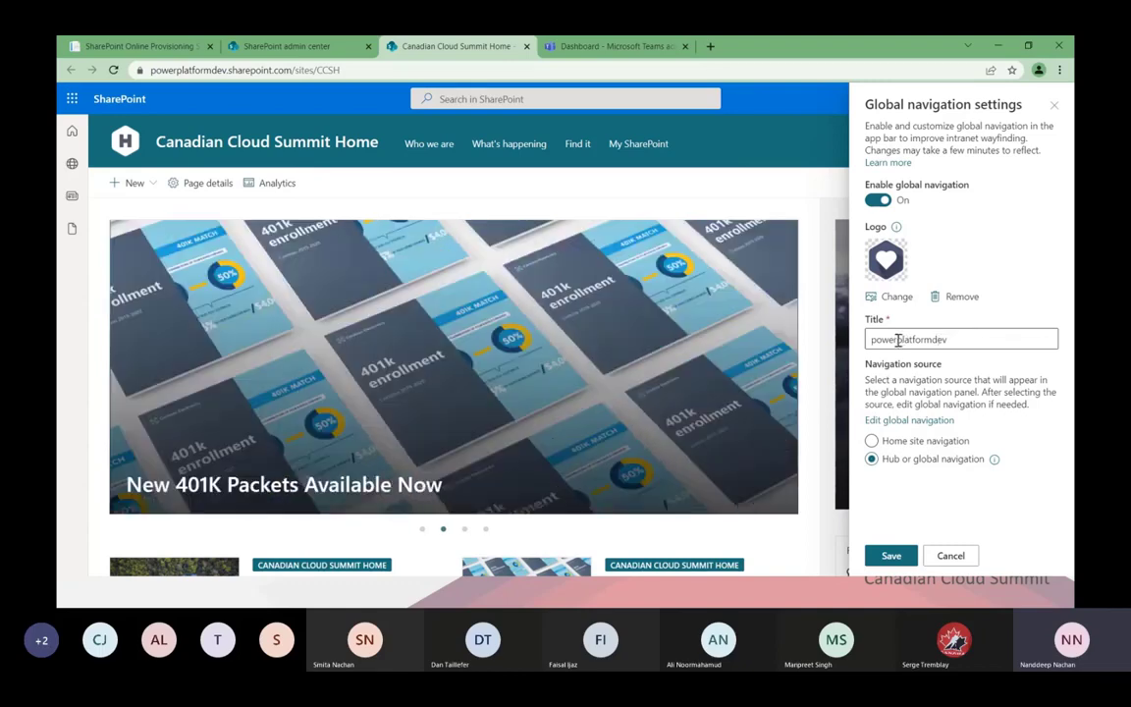
# - Set the global navigation title to Home Site and its navigation source to Home site navigation
pyautogui.moveTo(948, 340); pyautogui.dragTo(787, 347)
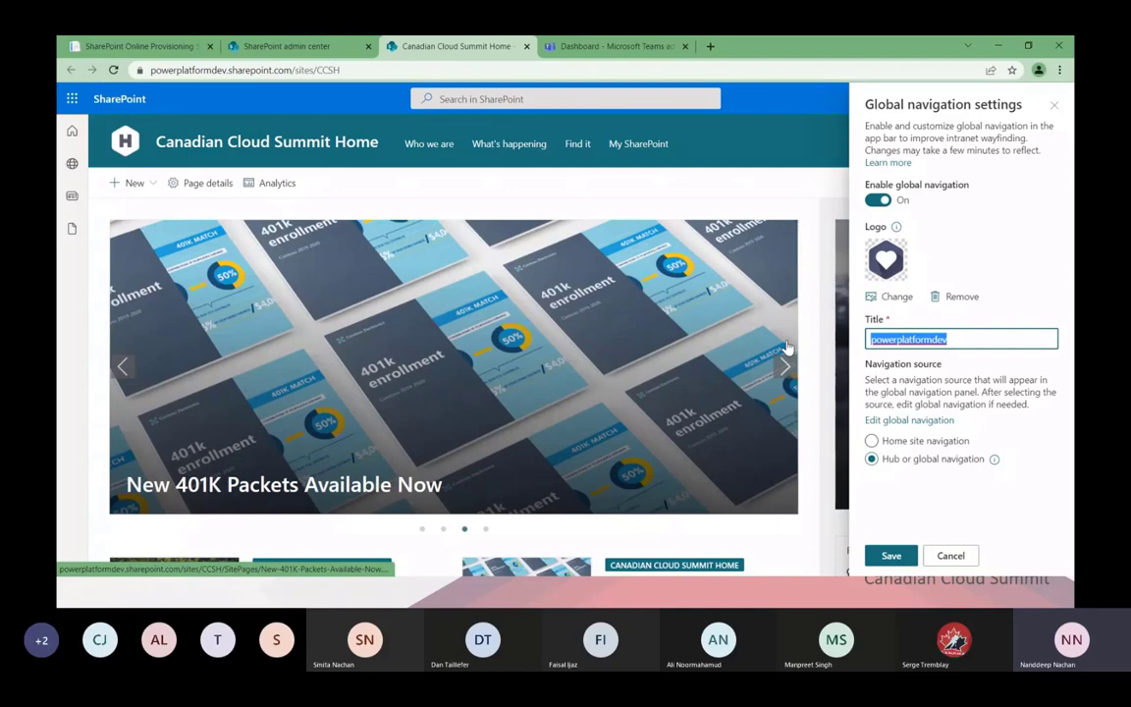
pyautogui.write('Home Site')
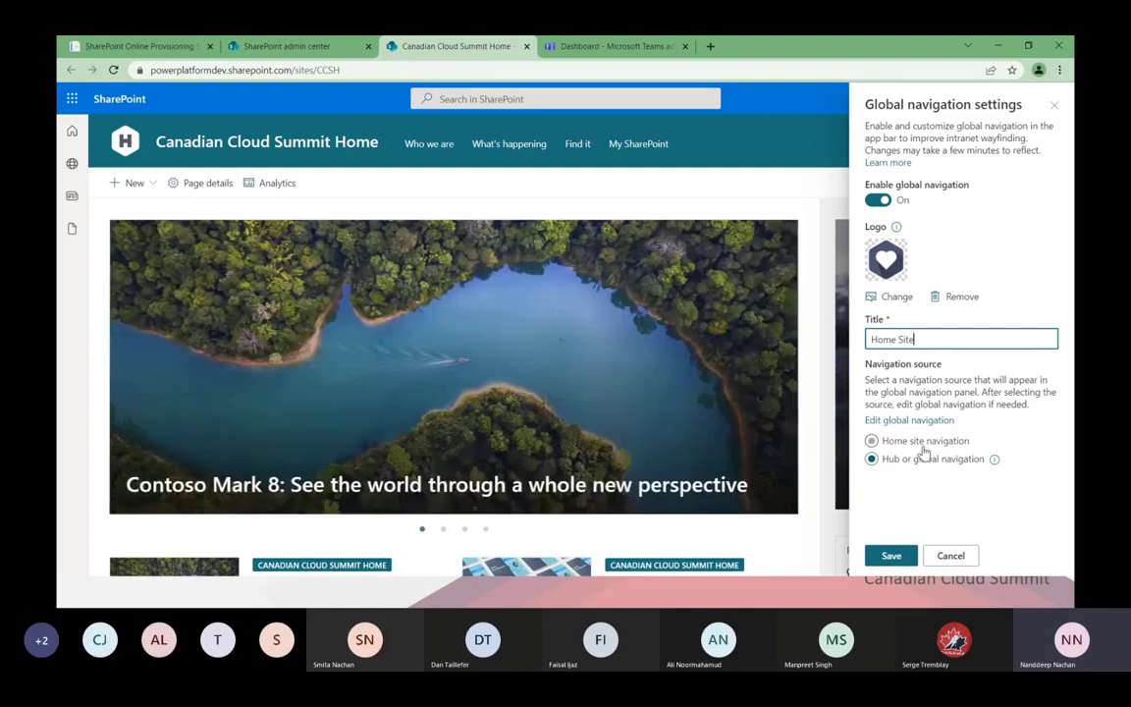
pyautogui.click(923, 447)
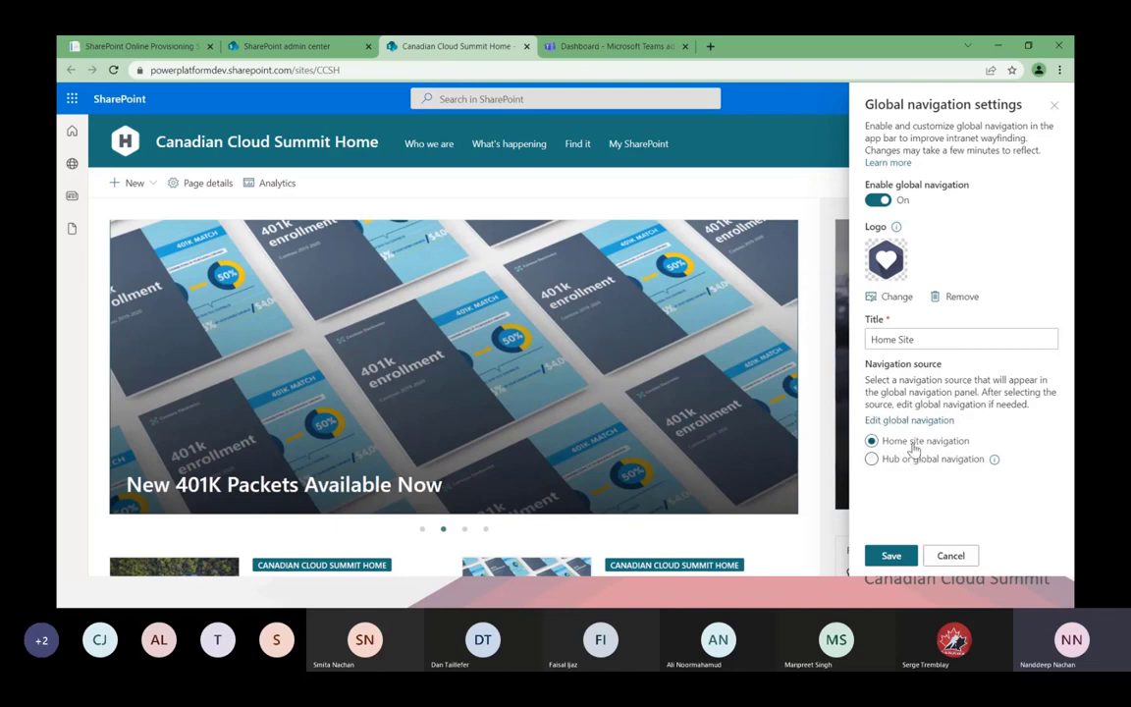
# - Open the global navigation for editing, examine the options for adding an entry below Who we are, and cancel the new entry
pyautogui.click(916, 425)
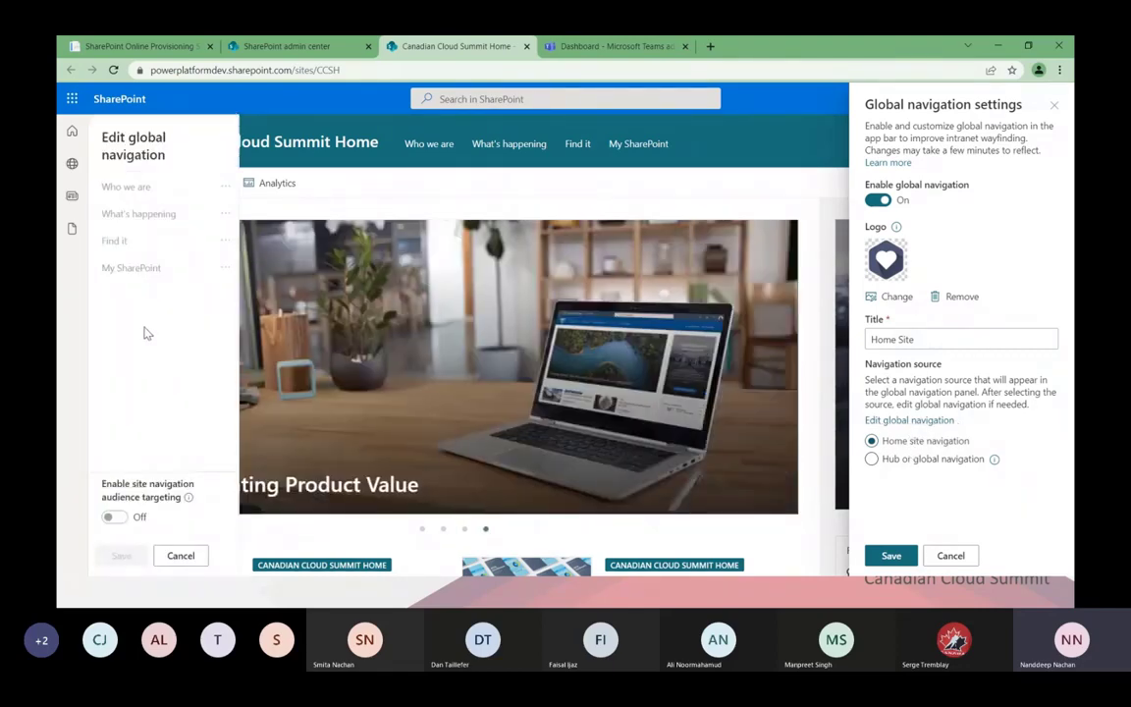
pyautogui.moveTo(145, 202)
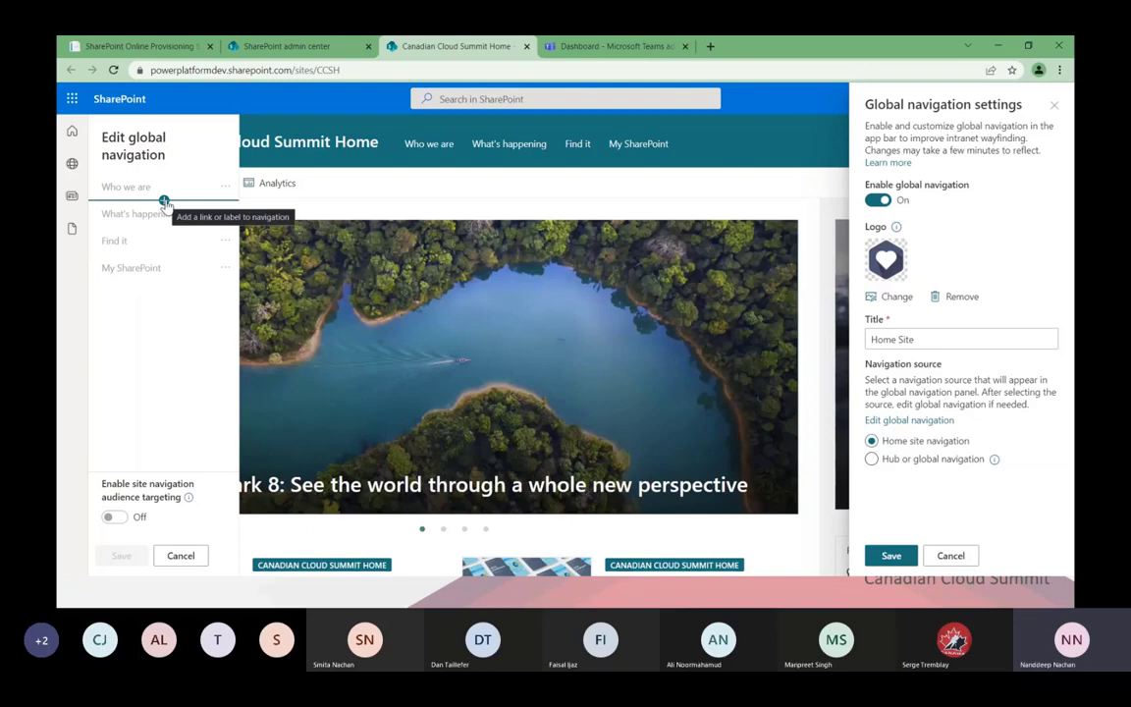
pyautogui.click(164, 200)
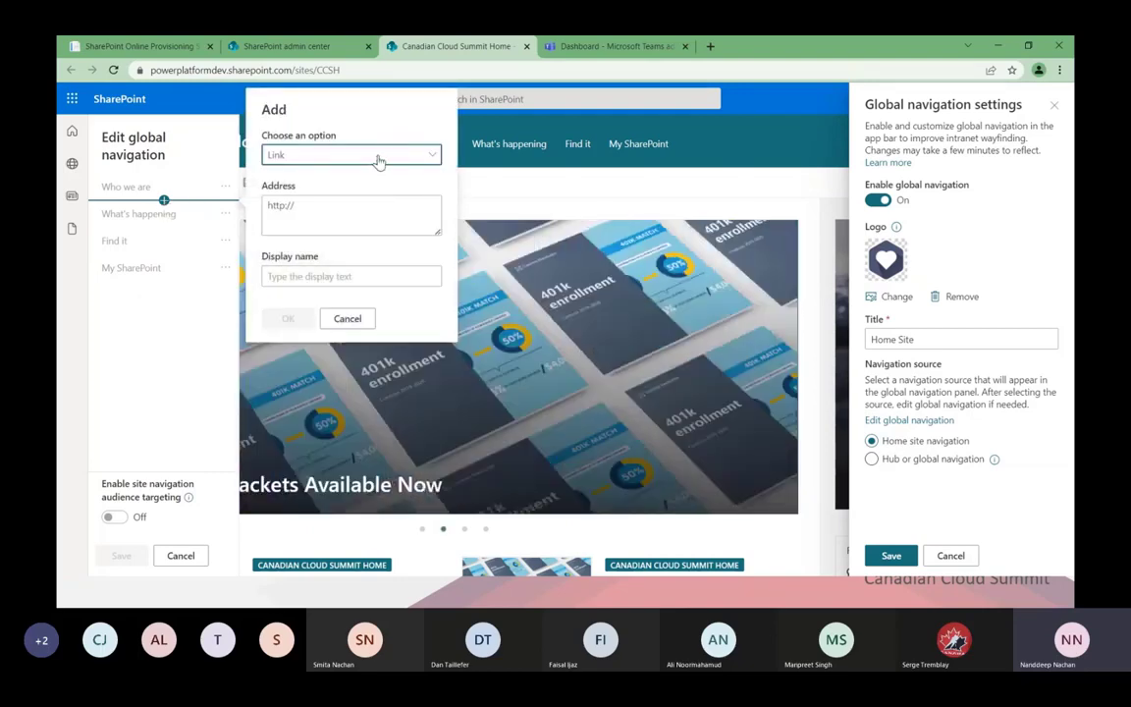
pyautogui.click(375, 159)
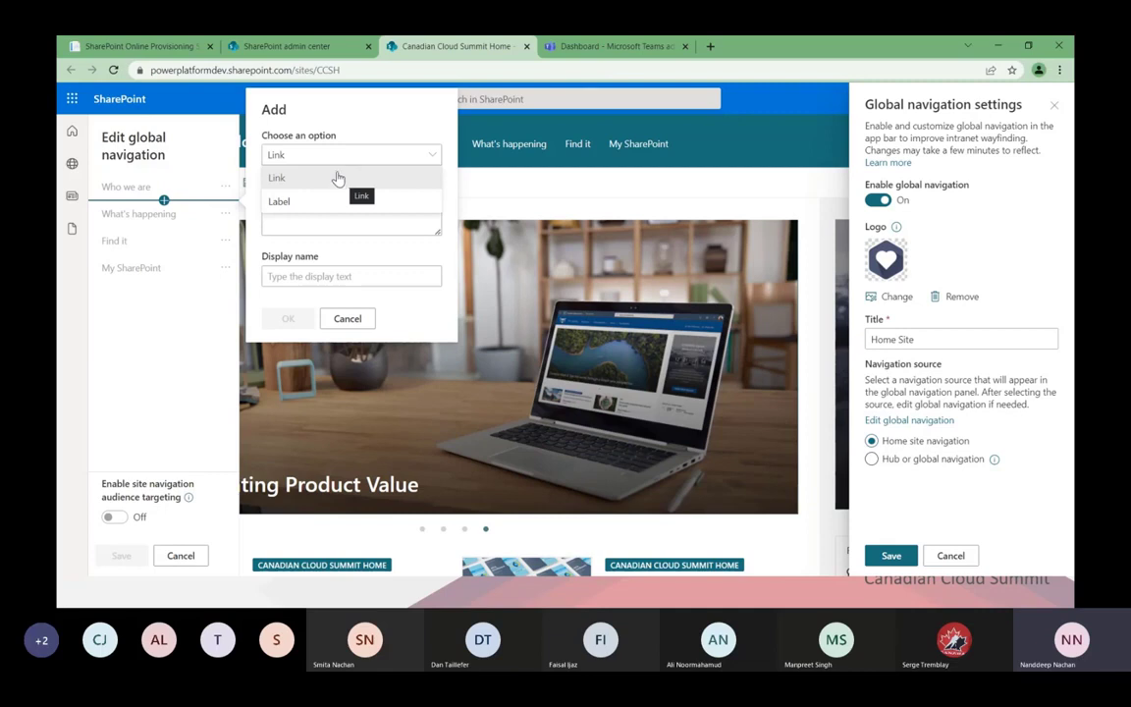
pyautogui.click(418, 114)
pyautogui.click(348, 320)
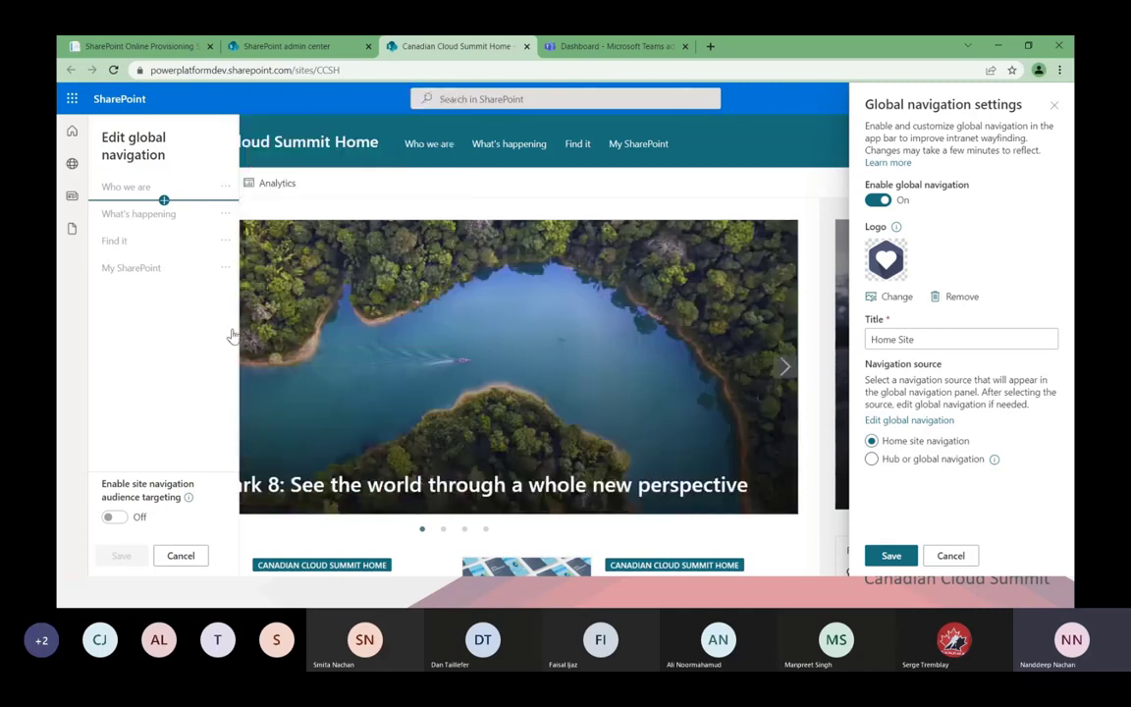
# - Enable site navigation audience targeting, check the new link's audience option without adding a link, and save the navigation and its global settings
pyautogui.click(113, 519)
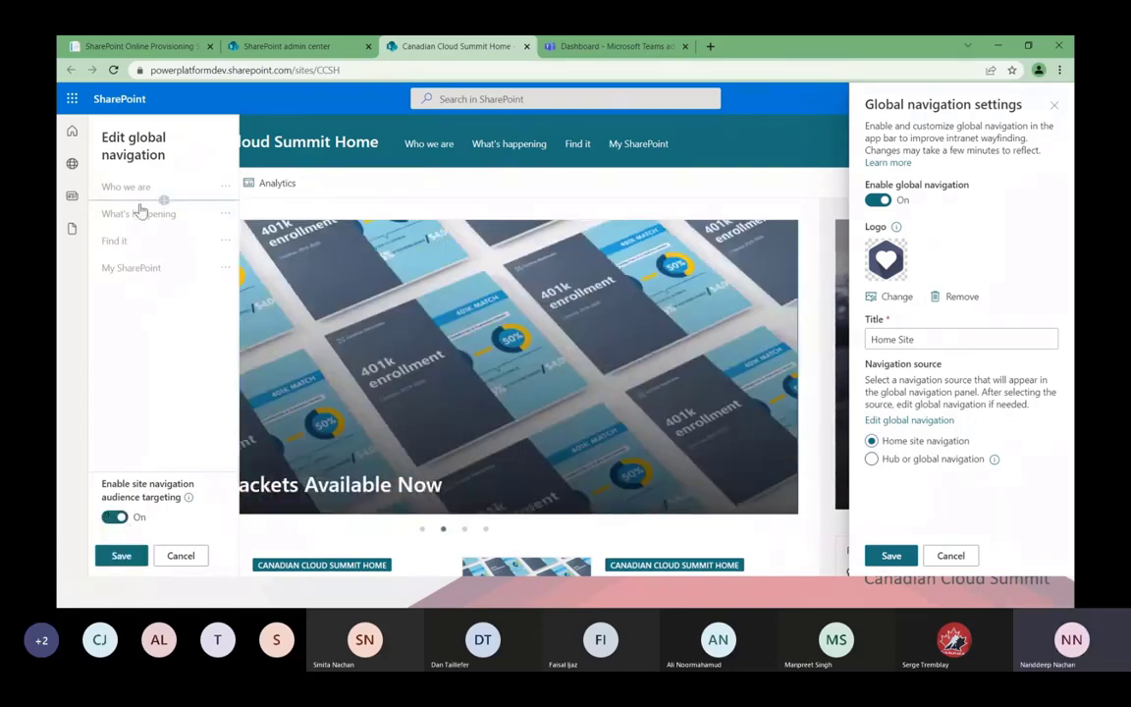
pyautogui.click(164, 199)
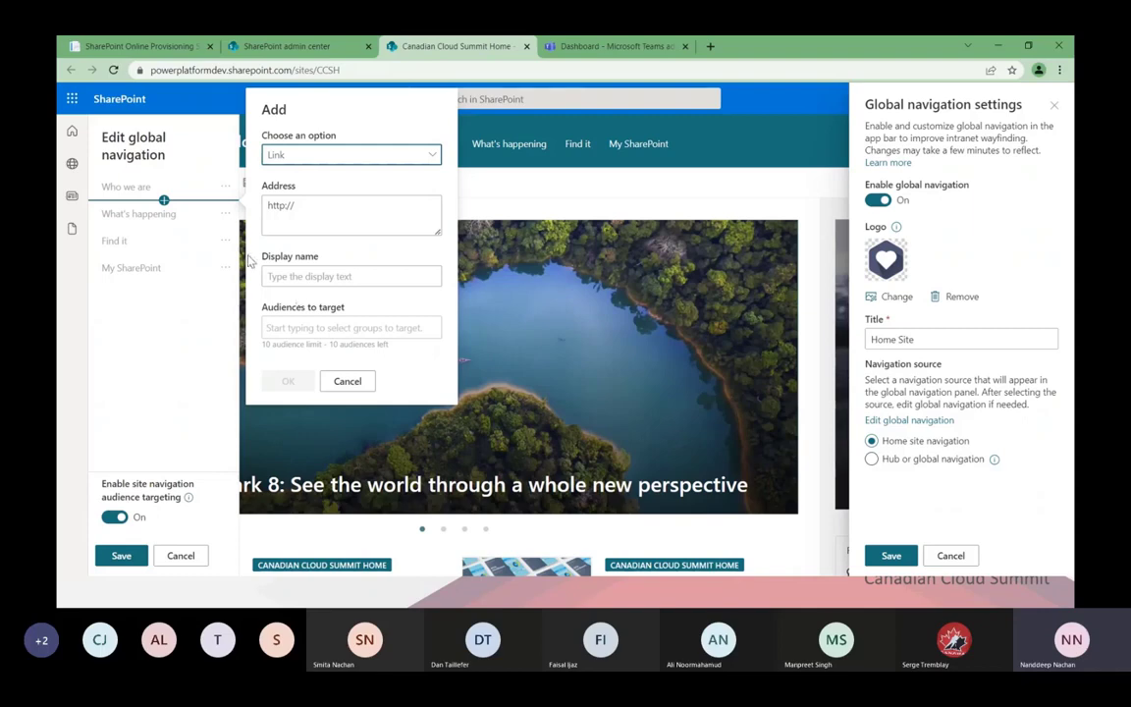
pyautogui.click(346, 382)
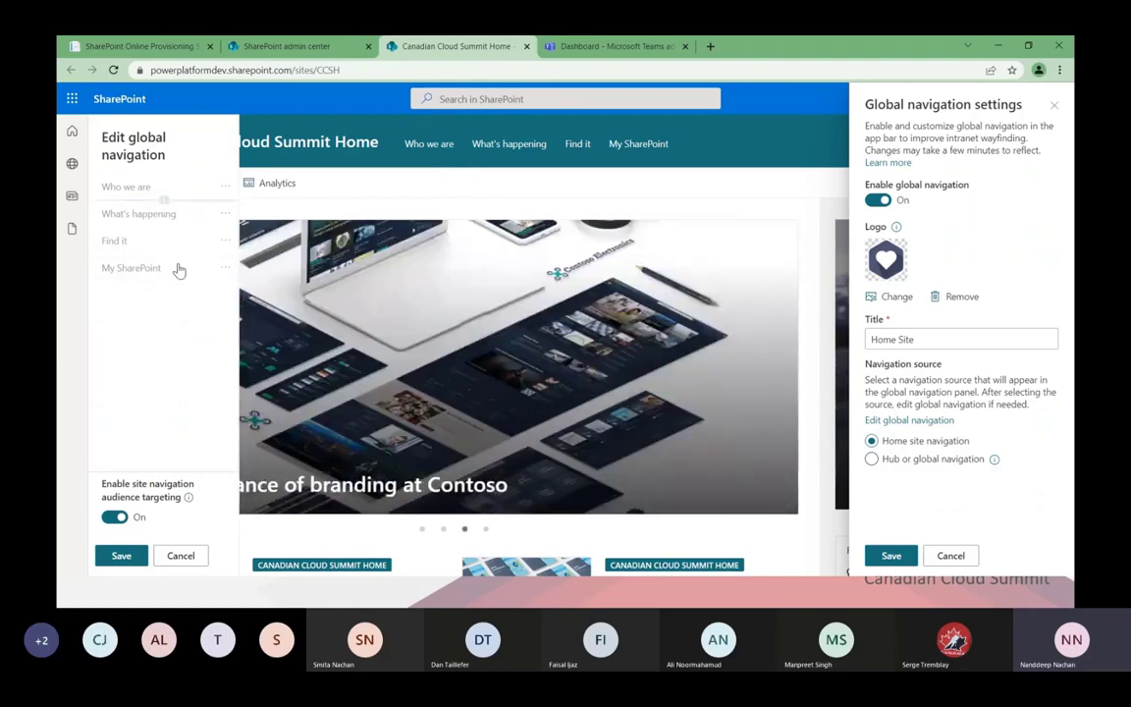
pyautogui.click(120, 554)
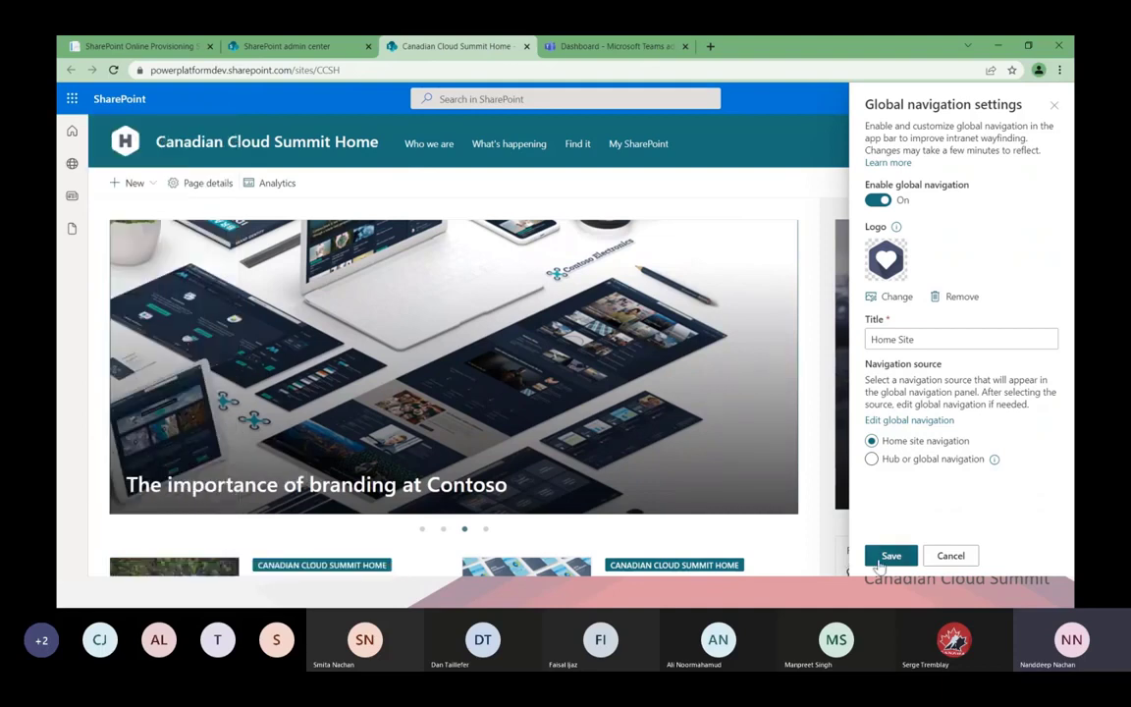
pyautogui.click(889, 557)
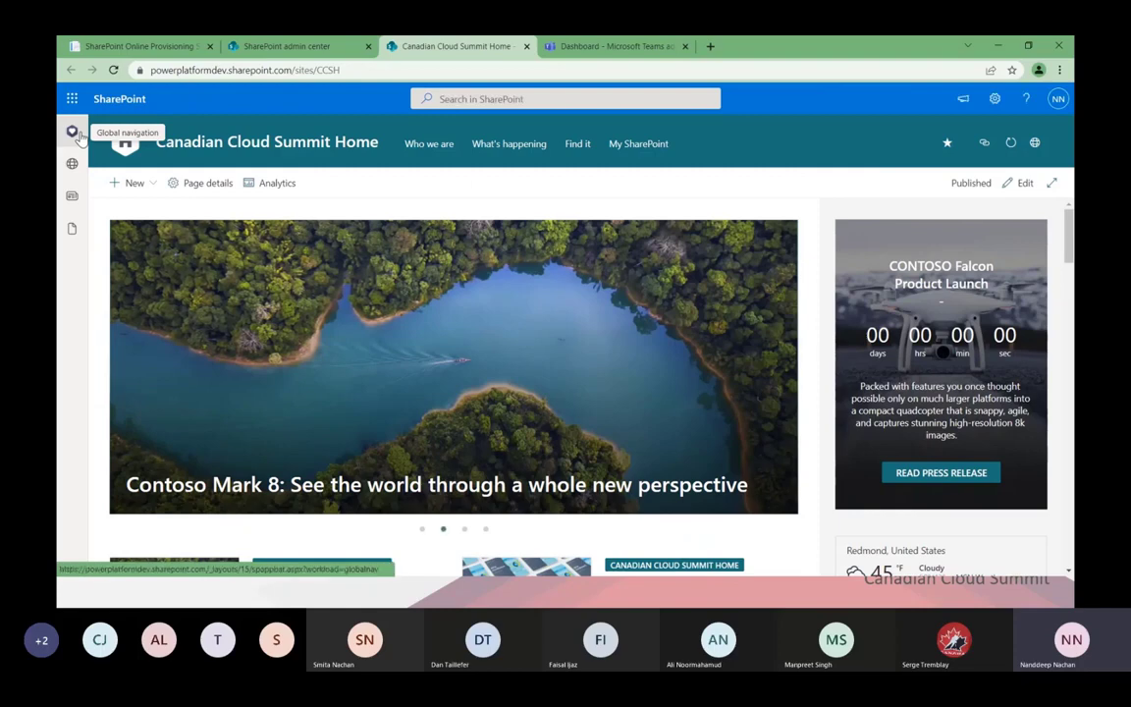
# - Review the organization's global navigation and the My Sites list from the app bar, closing each one
pyautogui.click(72, 132)
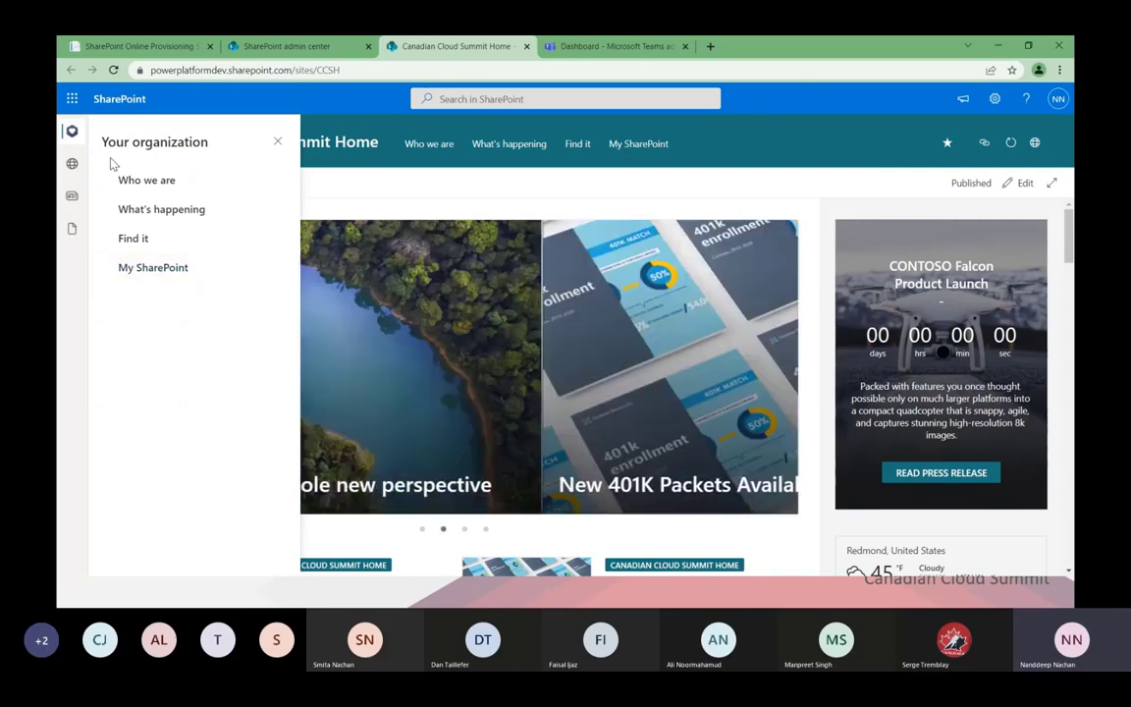
pyautogui.click(281, 143)
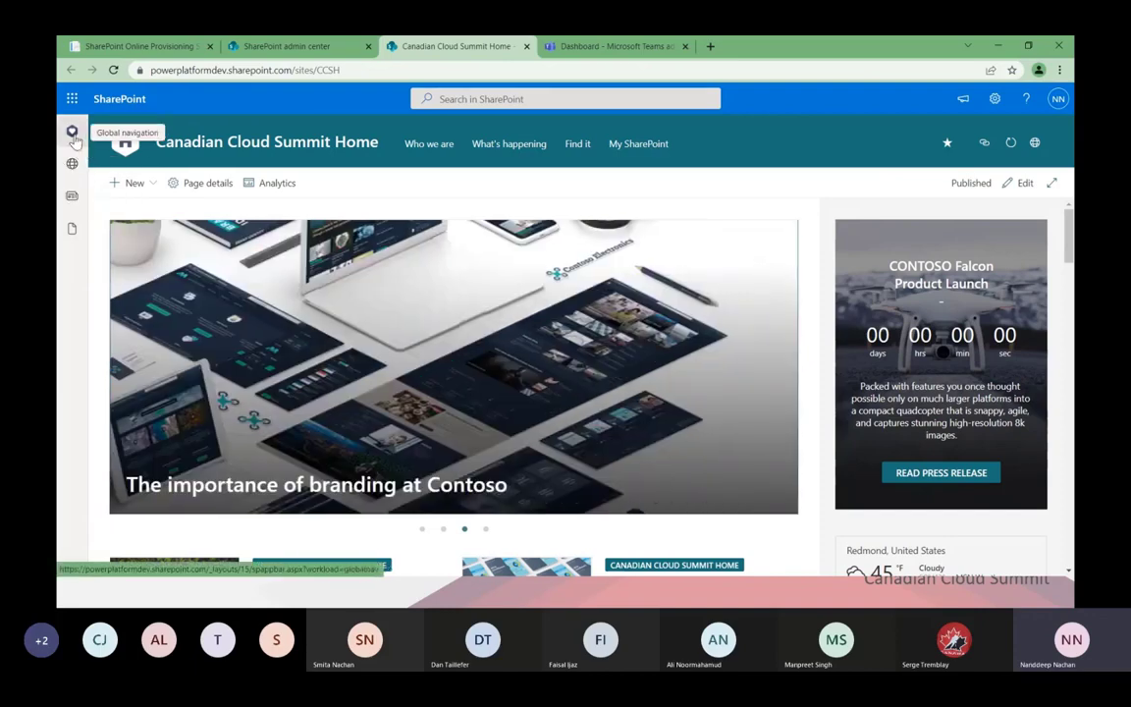
pyautogui.click(73, 133)
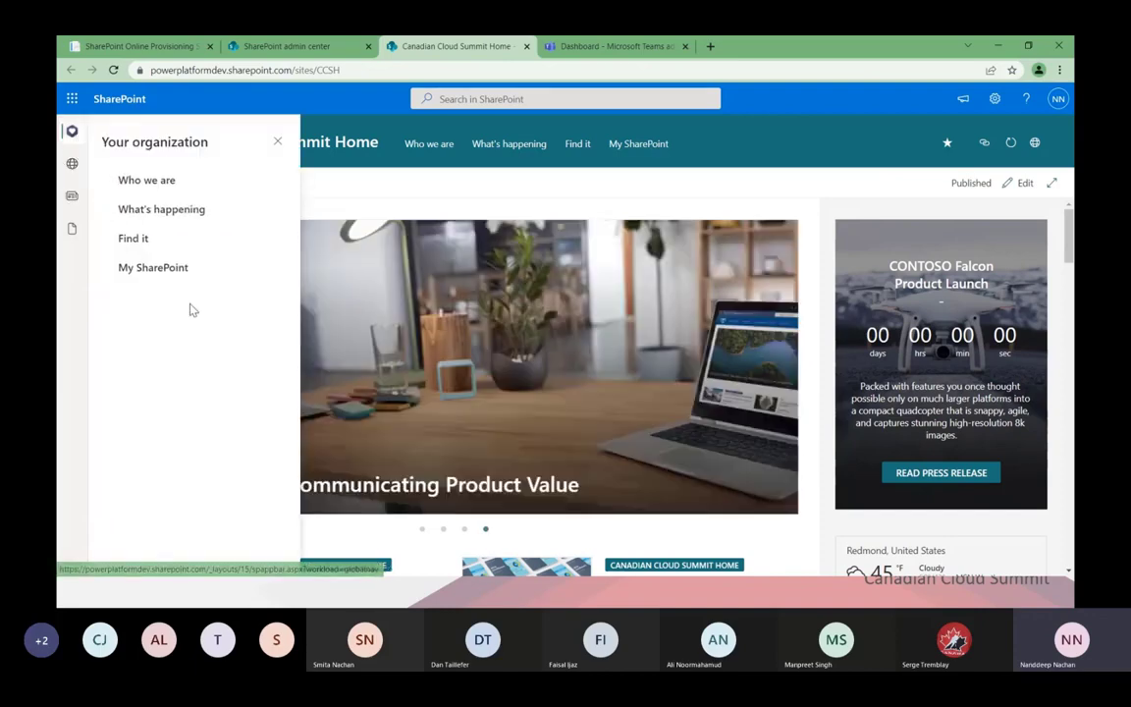
pyautogui.click(277, 146)
pyautogui.click(73, 169)
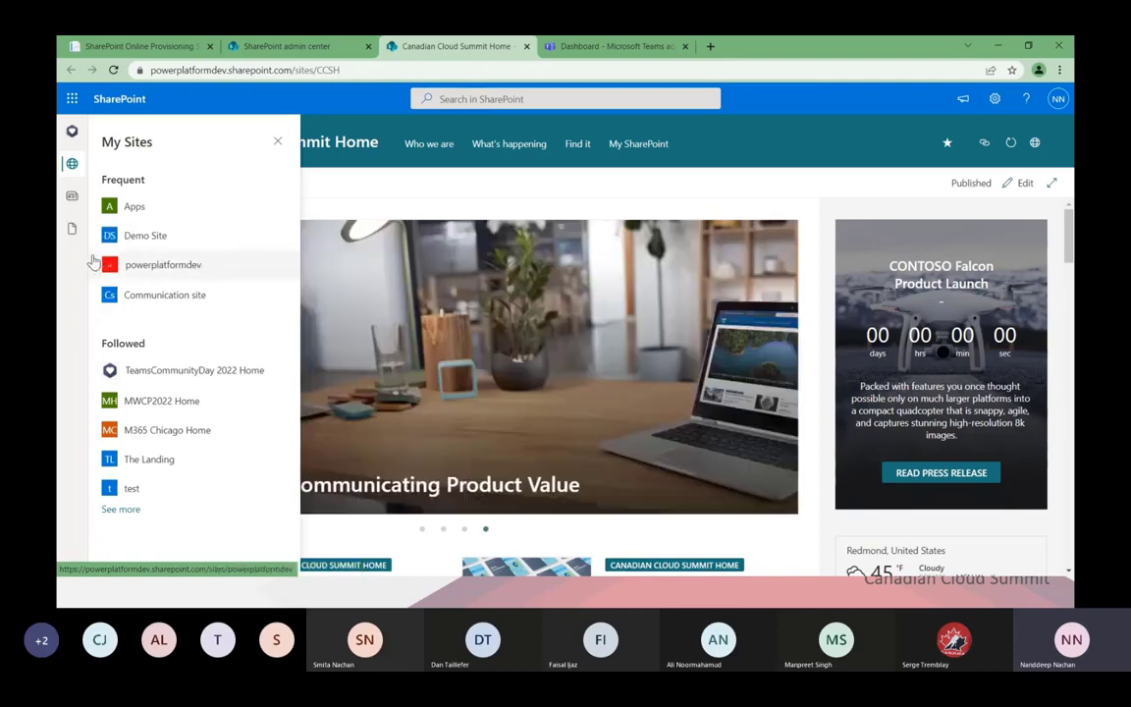
pyautogui.click(70, 254)
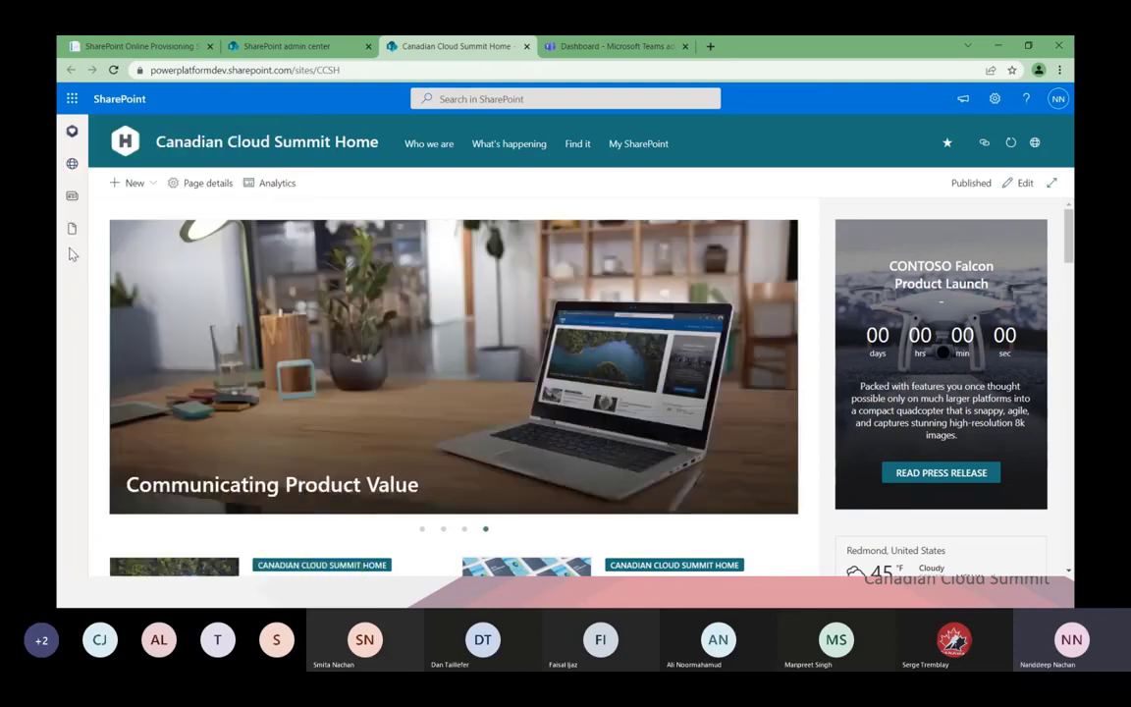
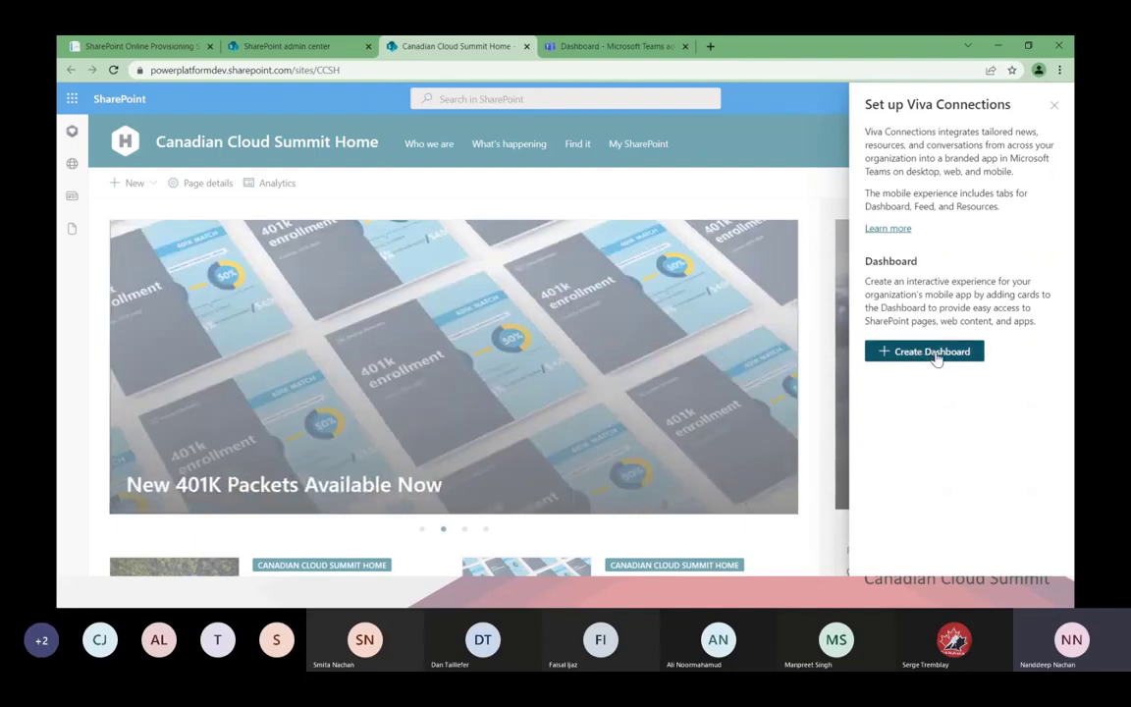
# - Create the Viva Connections dashboard and add a Teams app card to it in the Desktop view
pyautogui.click(937, 356)
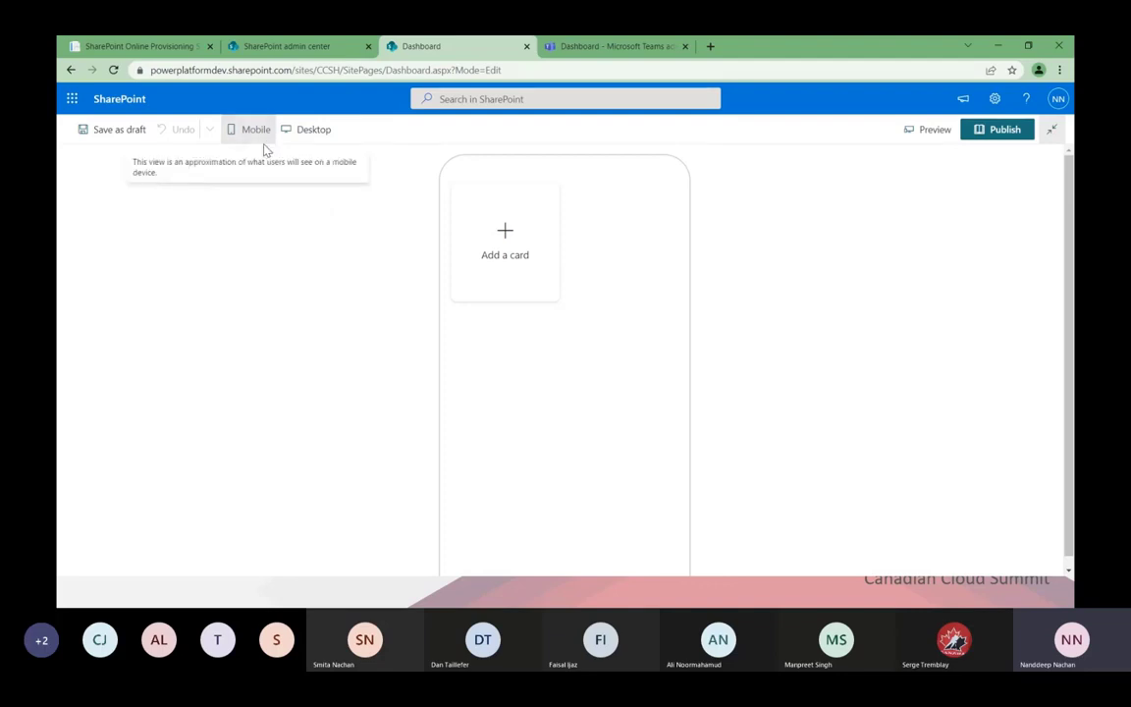
pyautogui.click(305, 136)
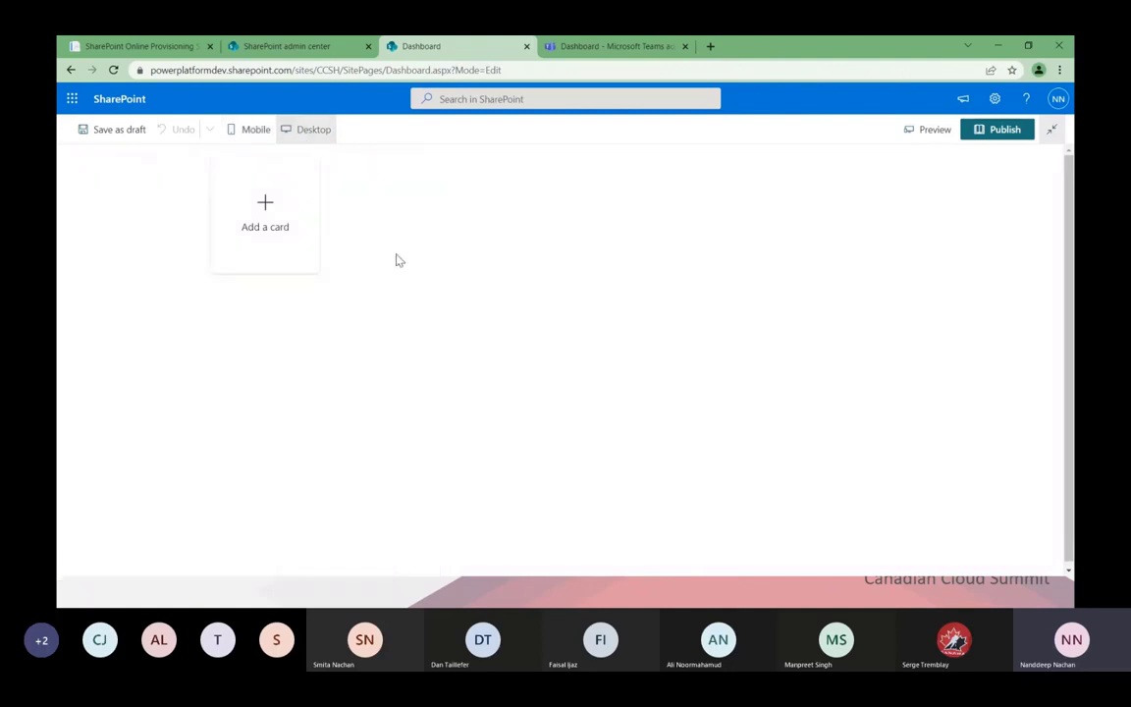
pyautogui.click(265, 204)
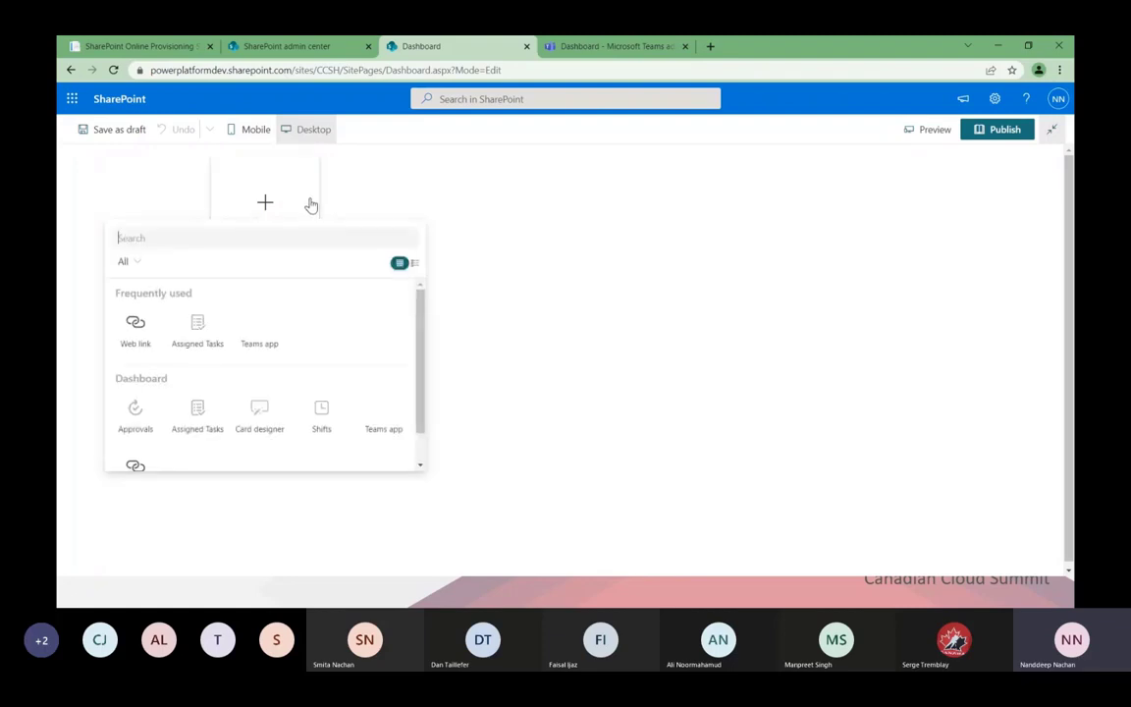
pyautogui.scroll(-1, 419, 372)
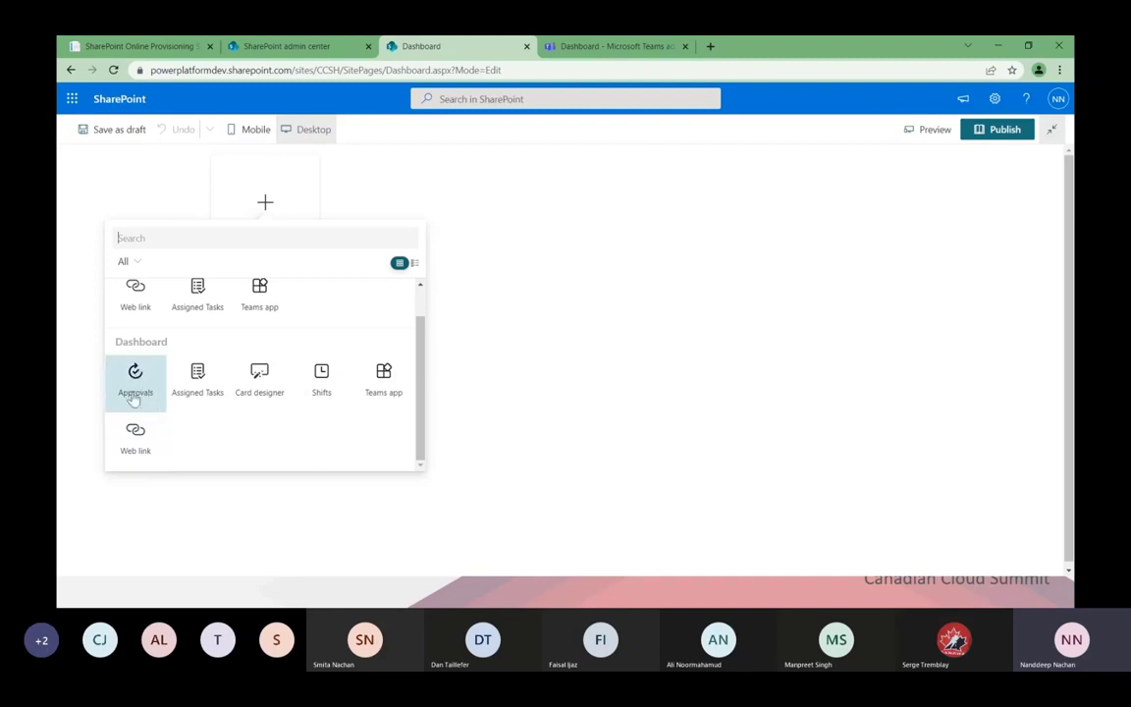
pyautogui.click(384, 385)
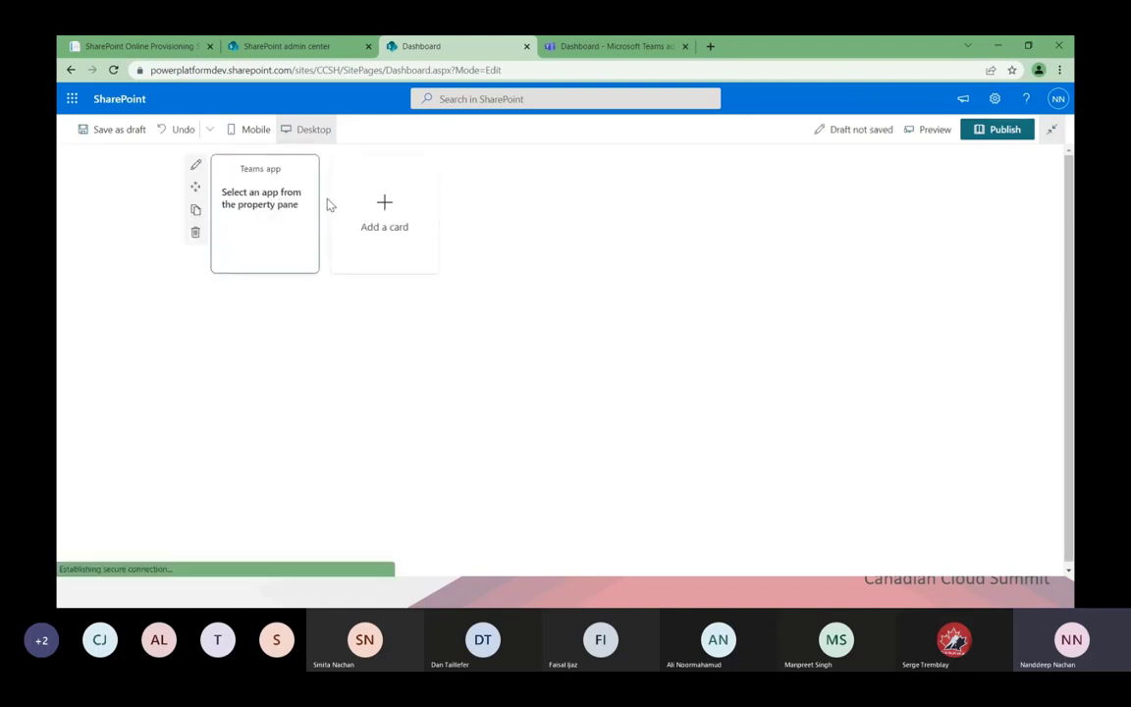
# - Configure the Teams app card to open the Q&A app, keeping the Medium card size, and close its properties
pyautogui.click(196, 167)
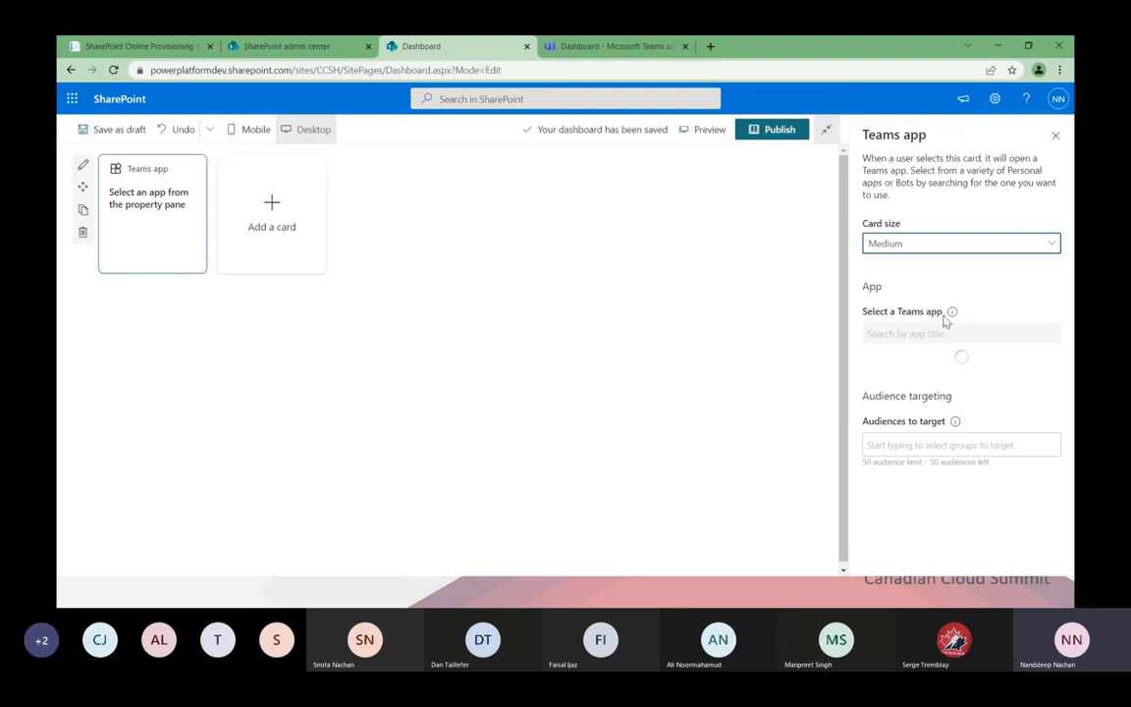
pyautogui.moveTo(952, 311)
pyautogui.click(935, 252)
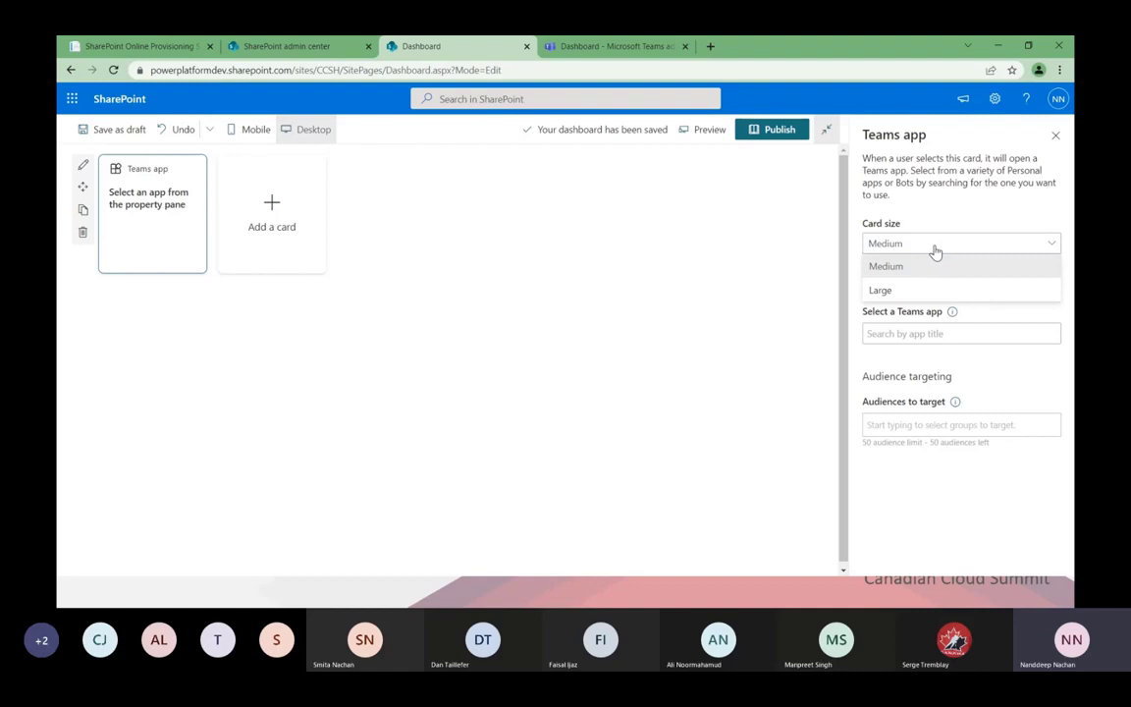
pyautogui.click(936, 252)
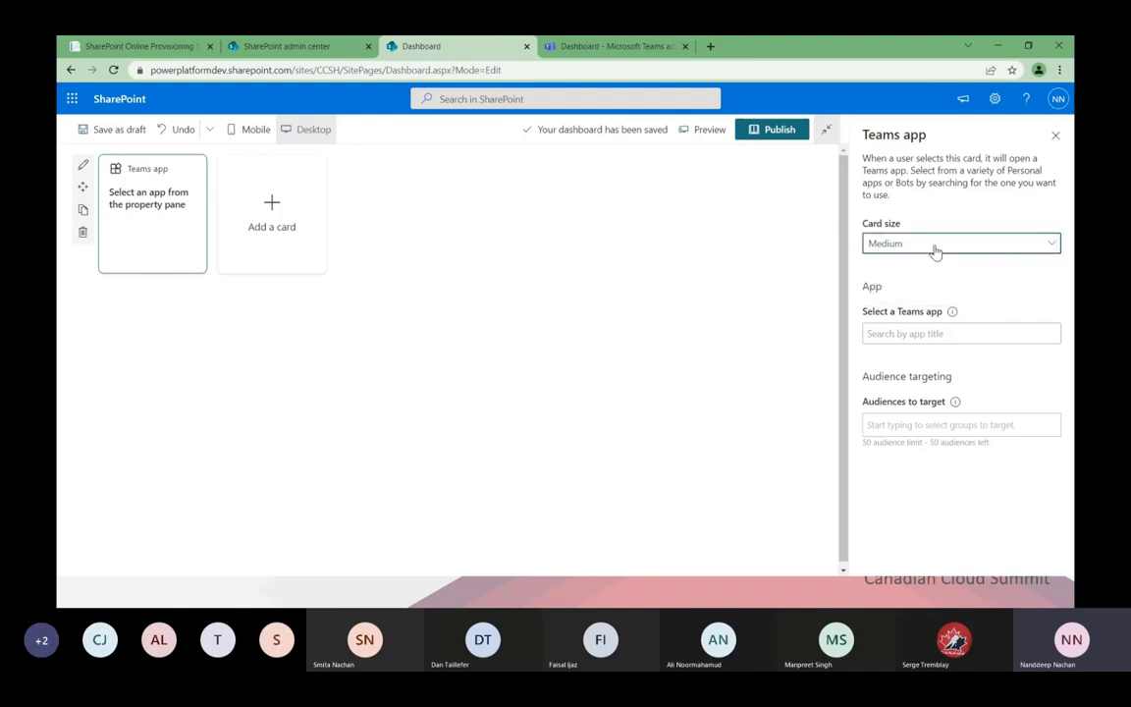
pyautogui.click(938, 333)
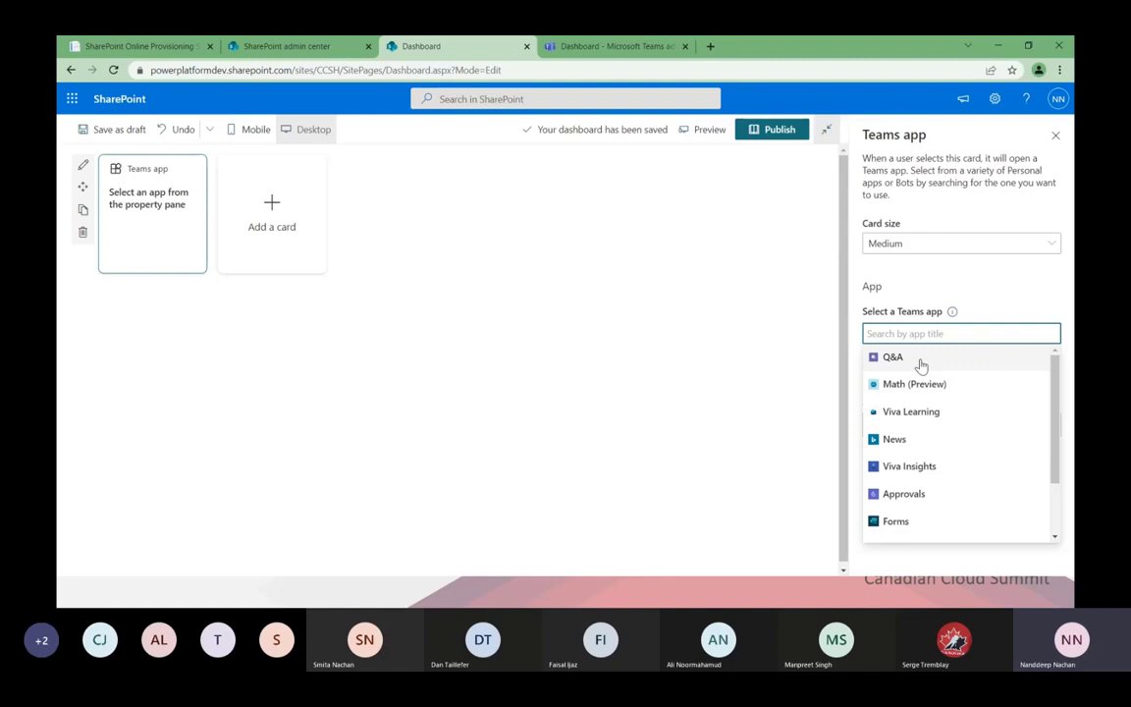
pyautogui.click(921, 365)
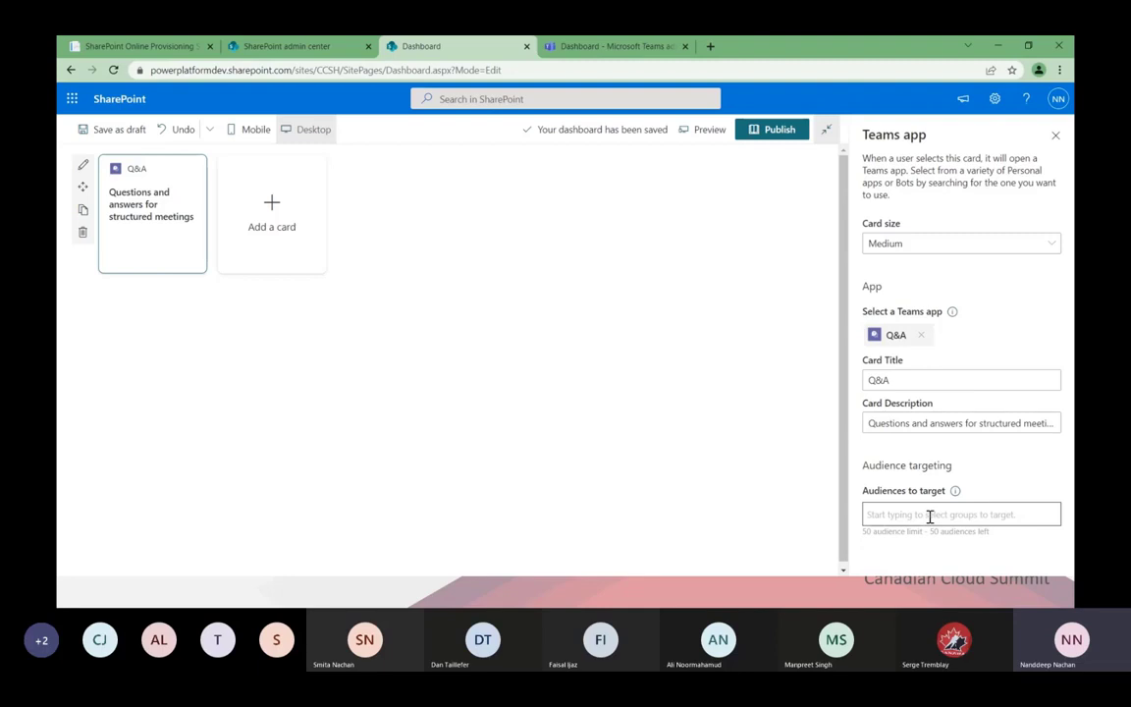
pyautogui.click(1055, 135)
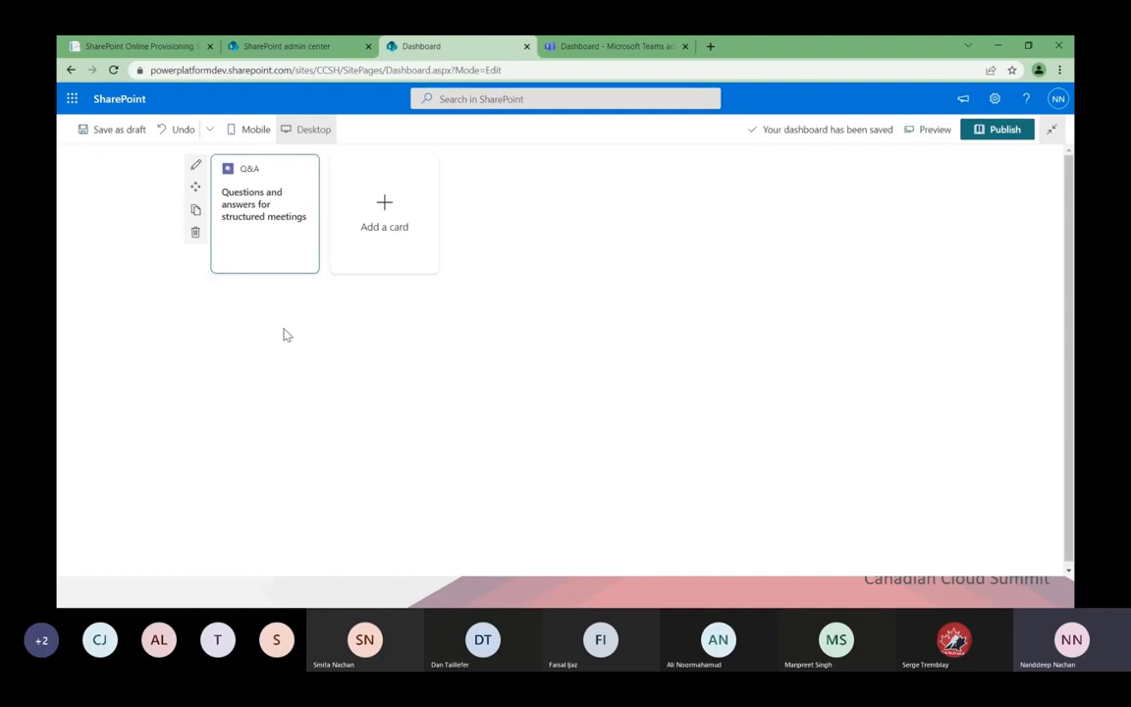
# - Add an Assigned Tasks card to the dashboard, check its properties keeping the Medium card size, and close them
pyautogui.click(382, 223)
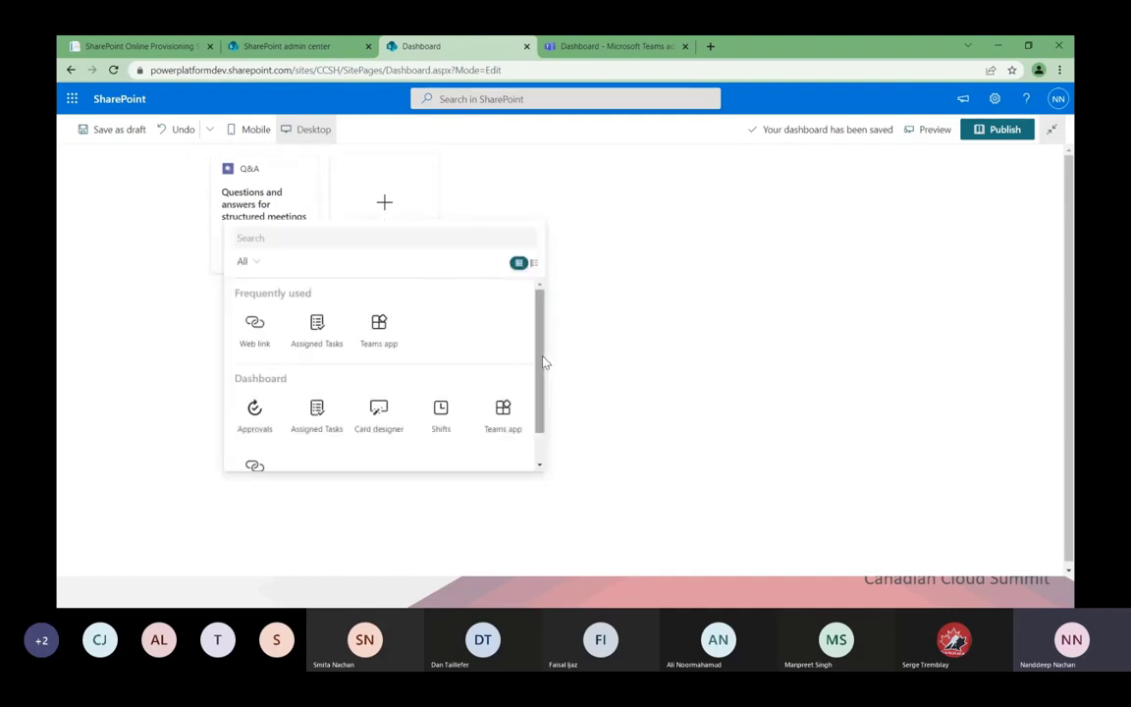
pyautogui.moveTo(542, 362); pyautogui.dragTo(543, 386)
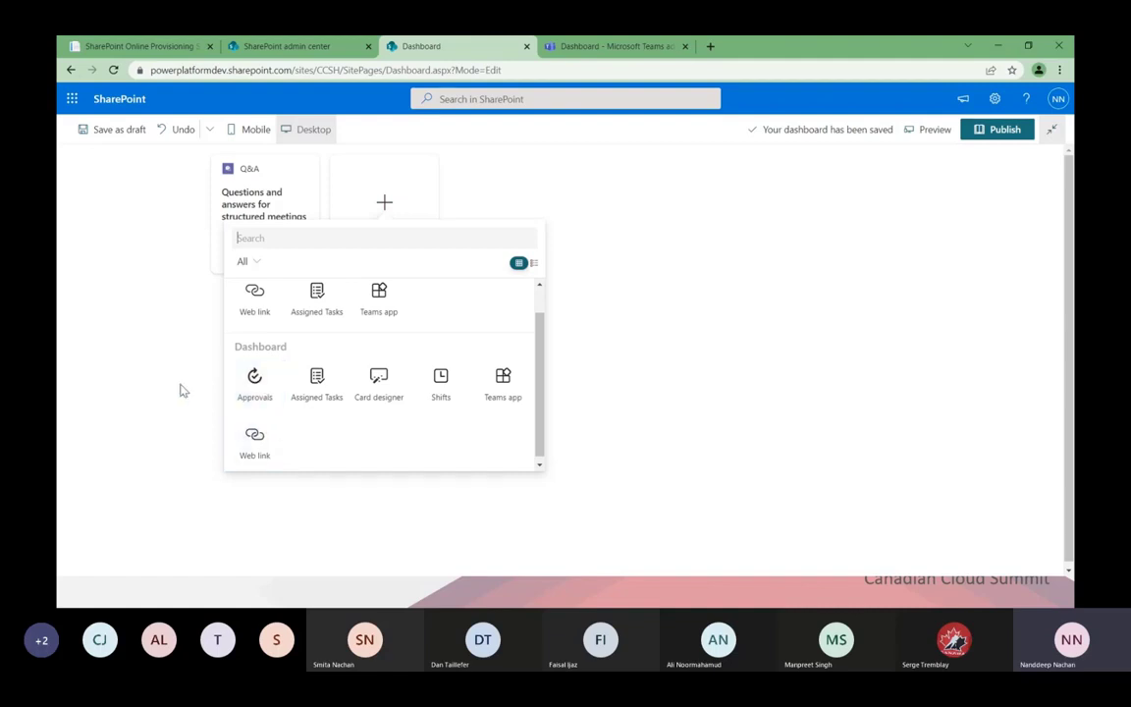
pyautogui.click(318, 395)
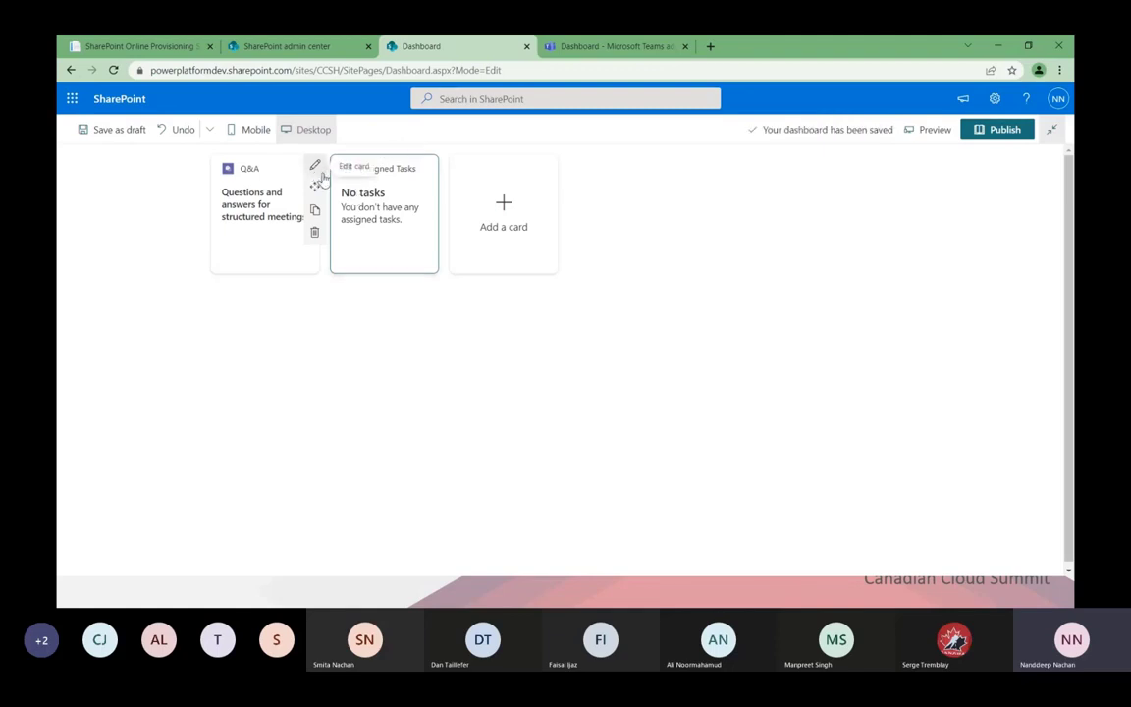
pyautogui.click(315, 167)
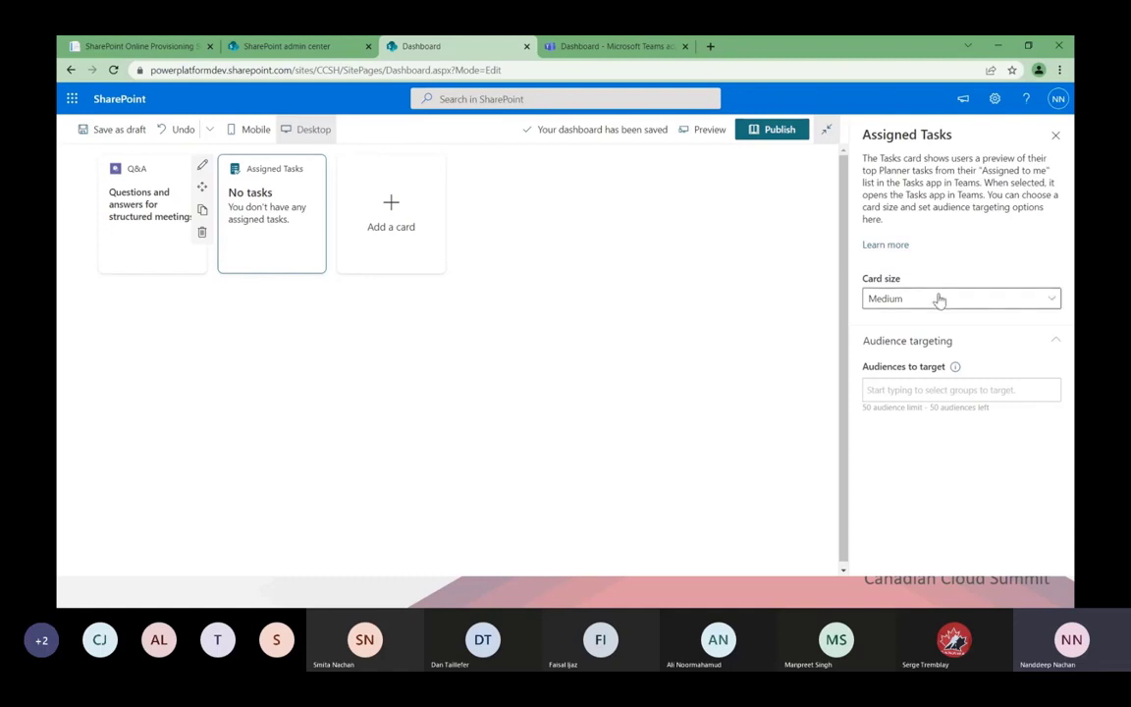
pyautogui.click(1055, 135)
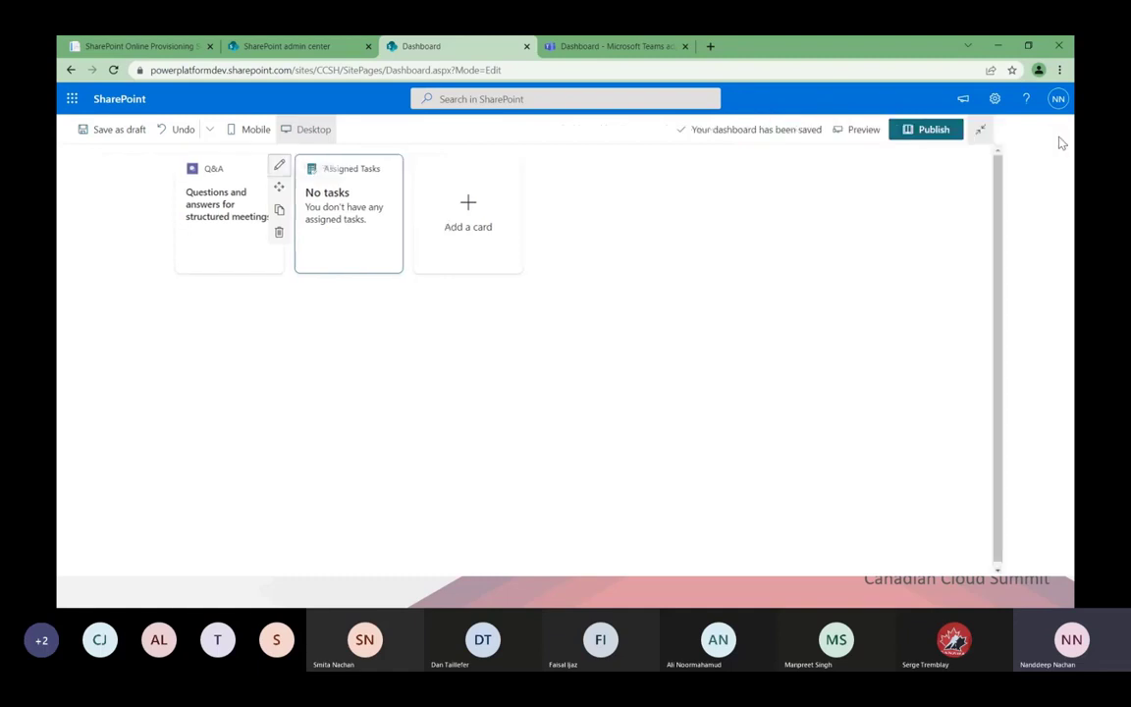
# - Add a Card designer card to the dashboard and set its card action to Show the quick view
pyautogui.click(517, 222)
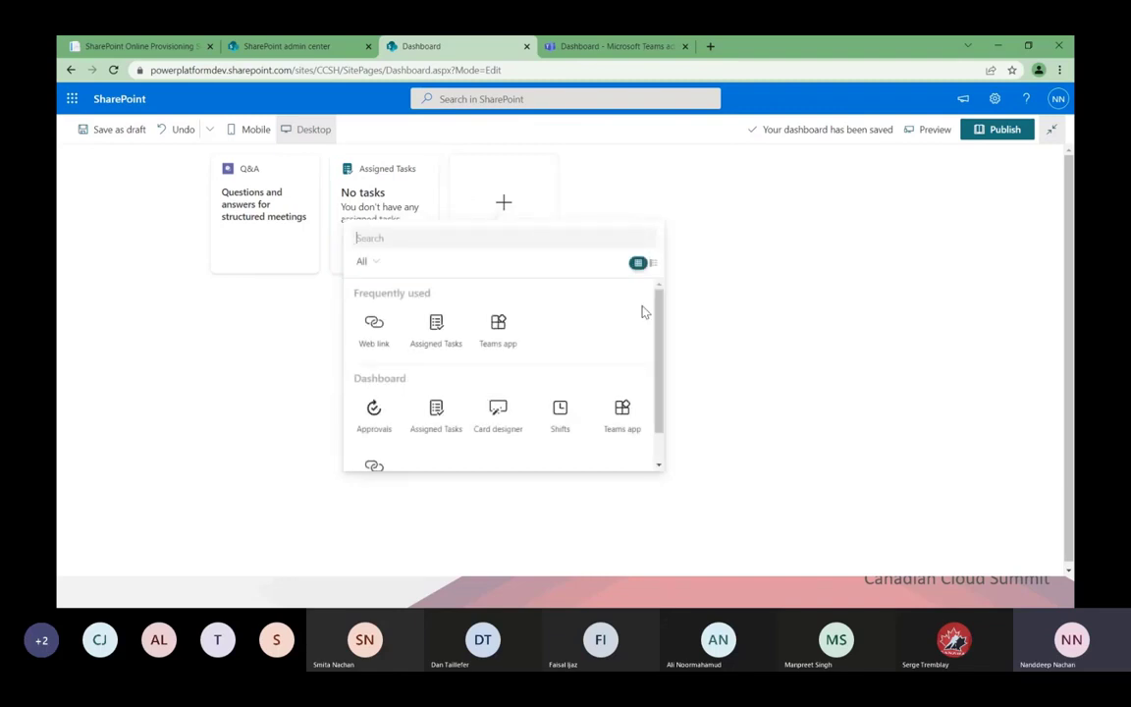
pyautogui.click(500, 432)
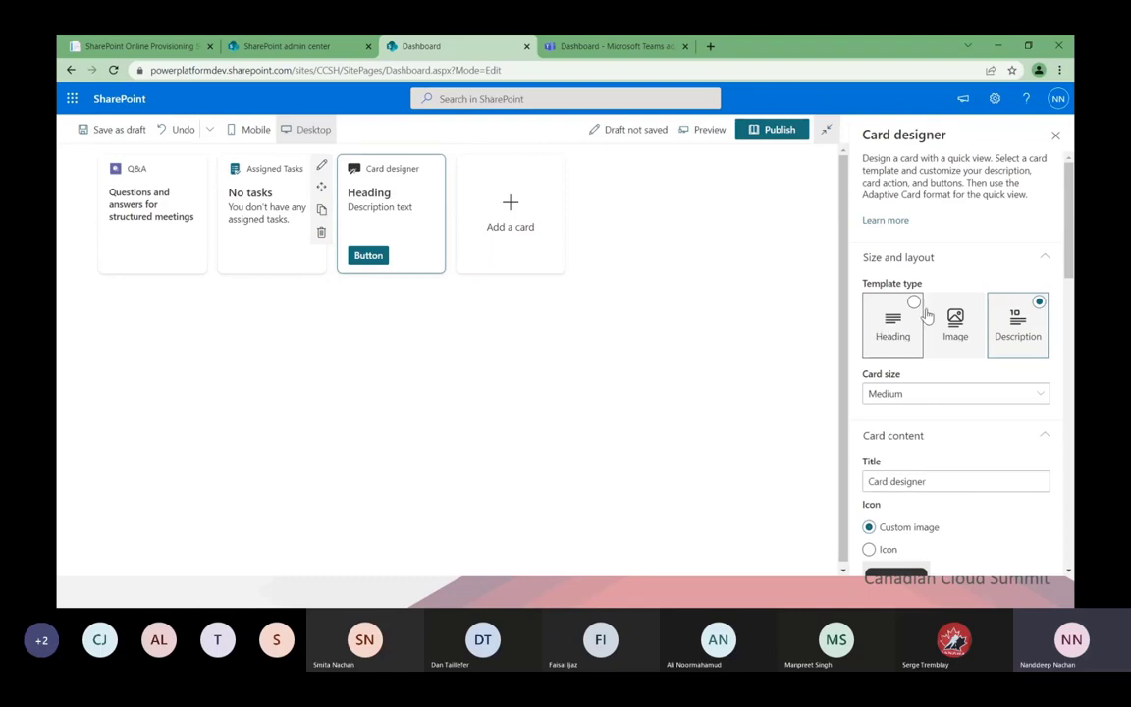
pyautogui.scroll(-1, 933, 315)
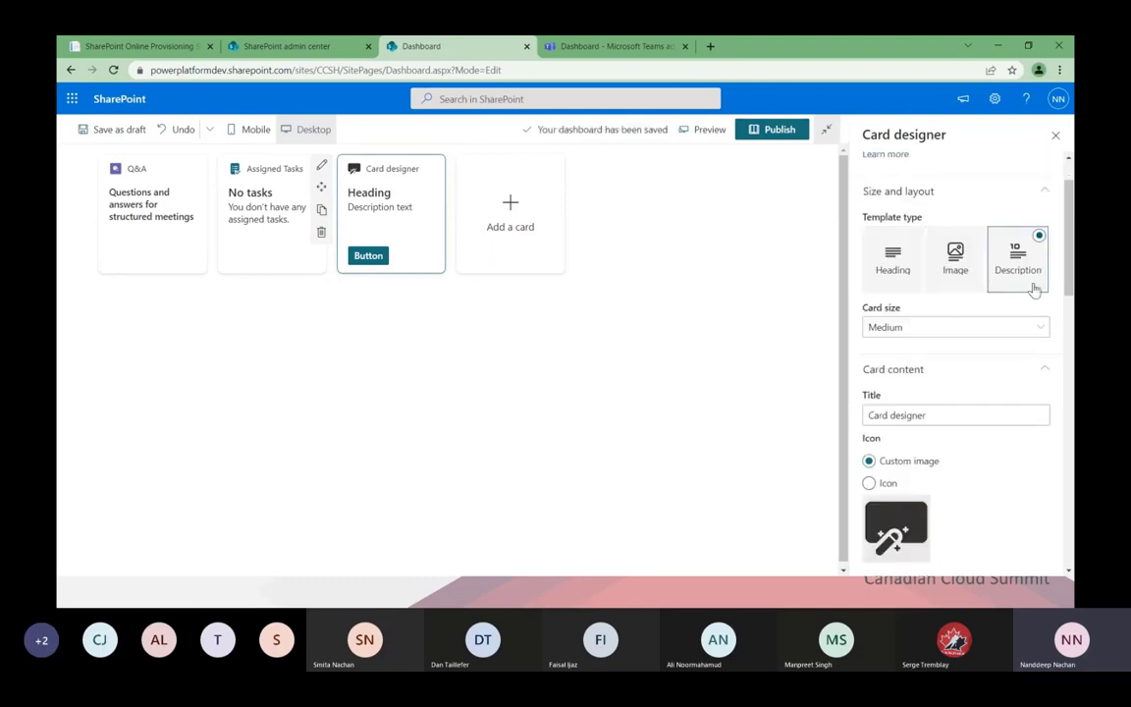
pyautogui.scroll(-2, 1031, 287)
pyautogui.scroll(-4, 1035, 283)
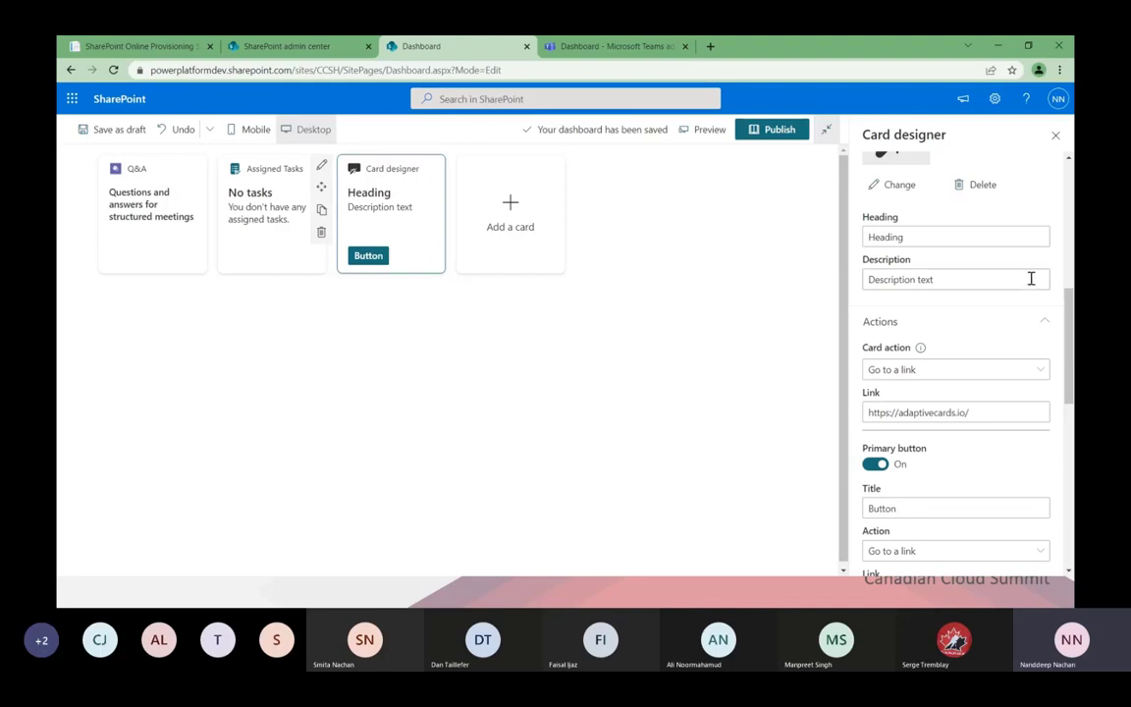
pyautogui.scroll(-1, 1019, 281)
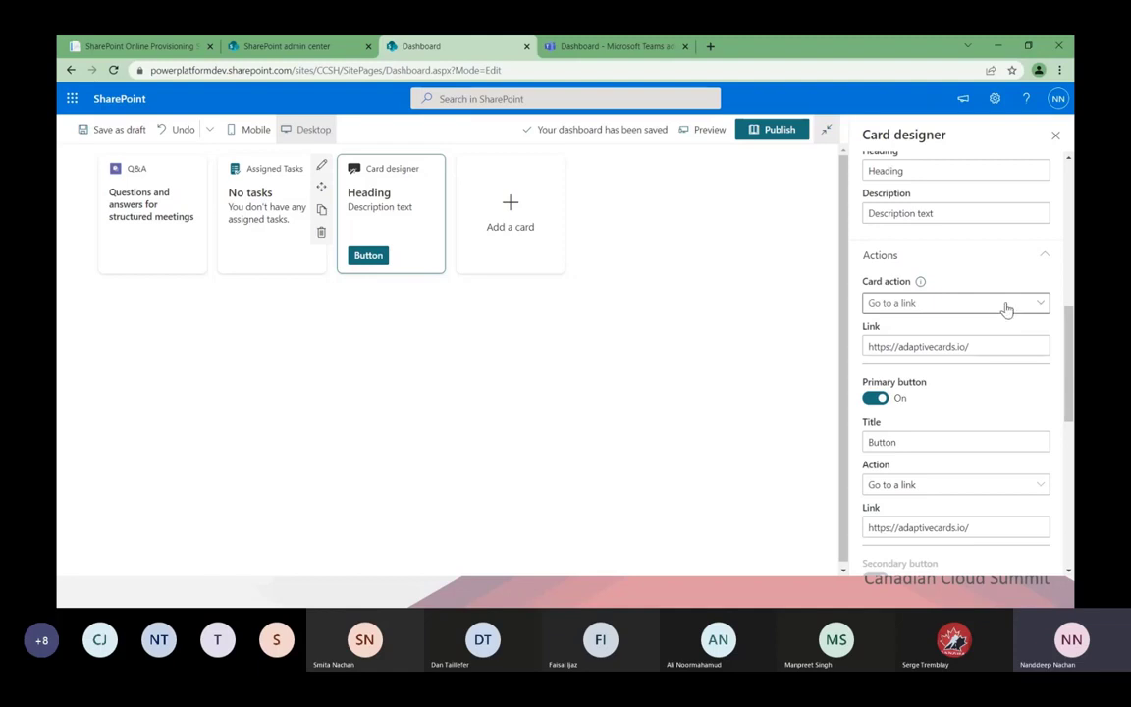
pyautogui.click(1004, 308)
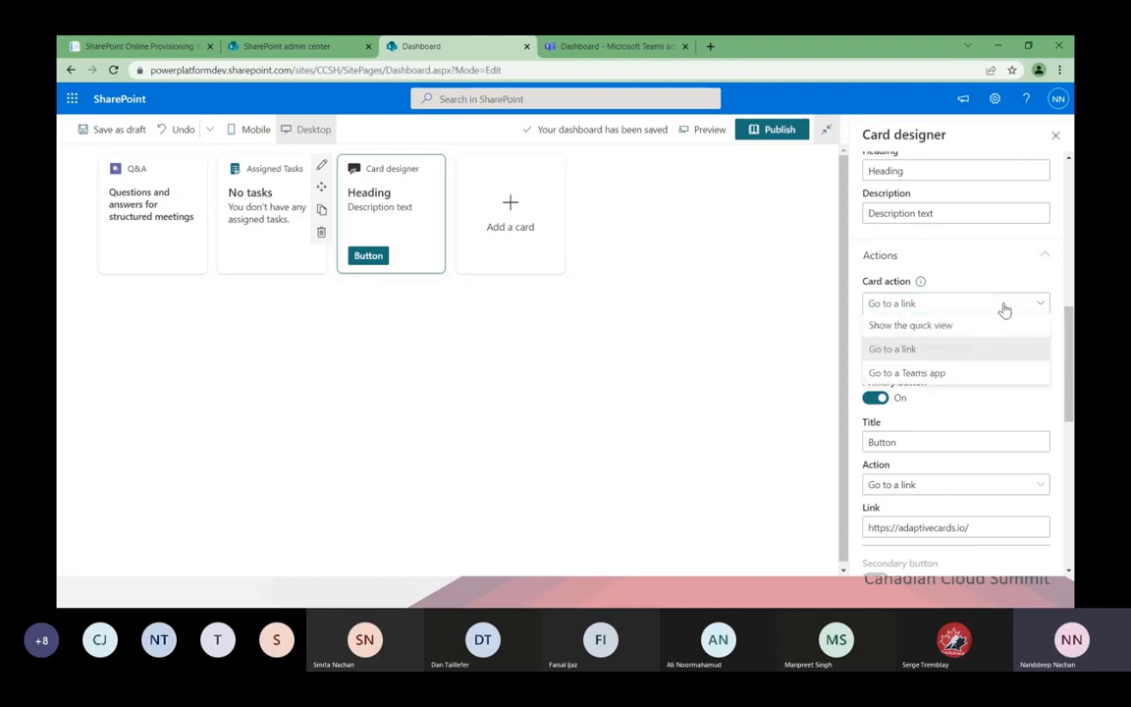
pyautogui.click(959, 327)
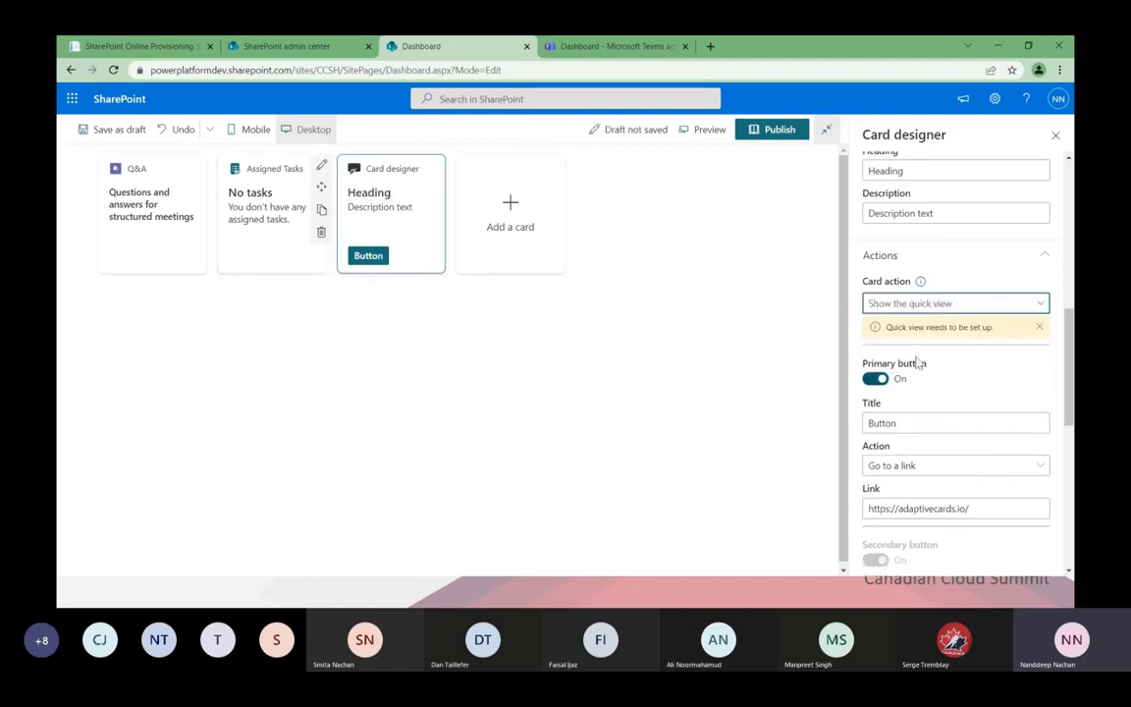
# - Examine the Card designer card's button, quick view template and data JSON, audience targeting and card action settings, and close its properties
pyautogui.scroll(-2, 982, 371)
pyautogui.scroll(-2, 984, 367)
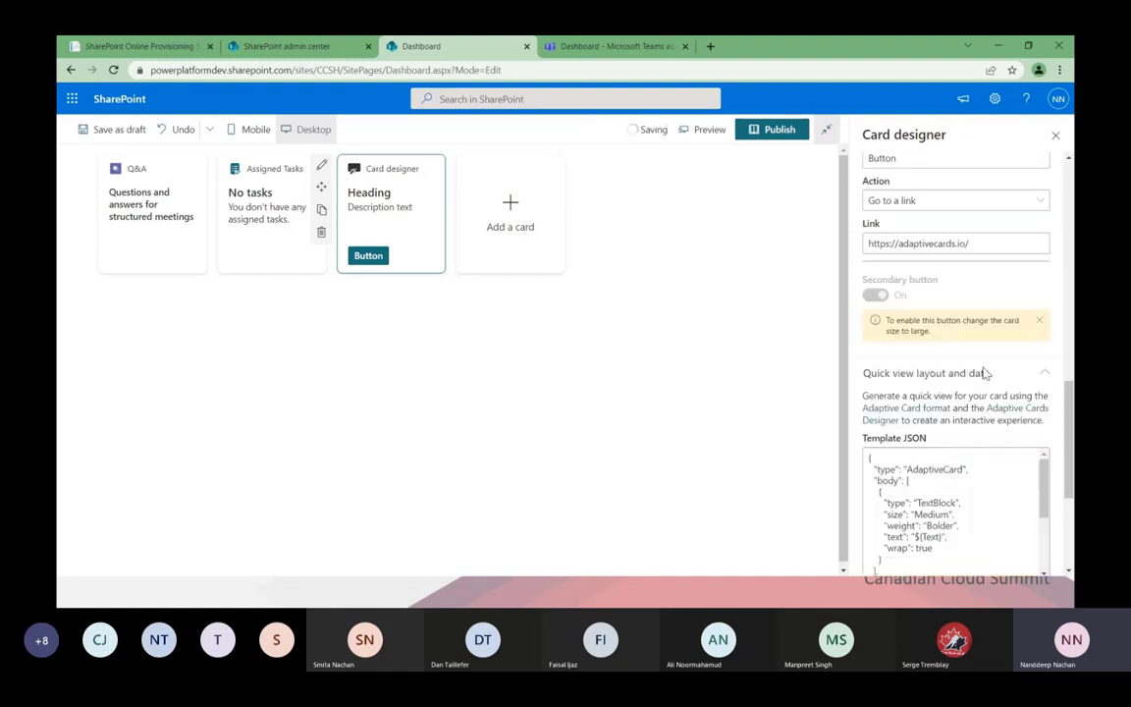
pyautogui.scroll(-2, 1008, 360)
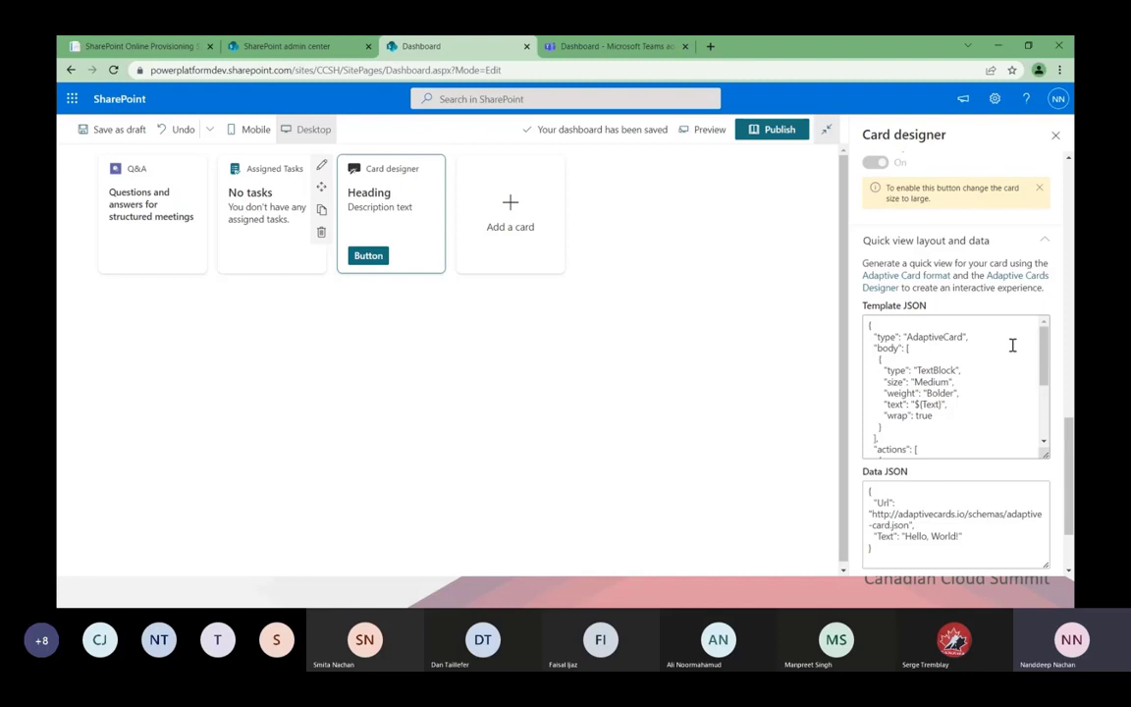
pyautogui.scroll(-3, 1013, 345)
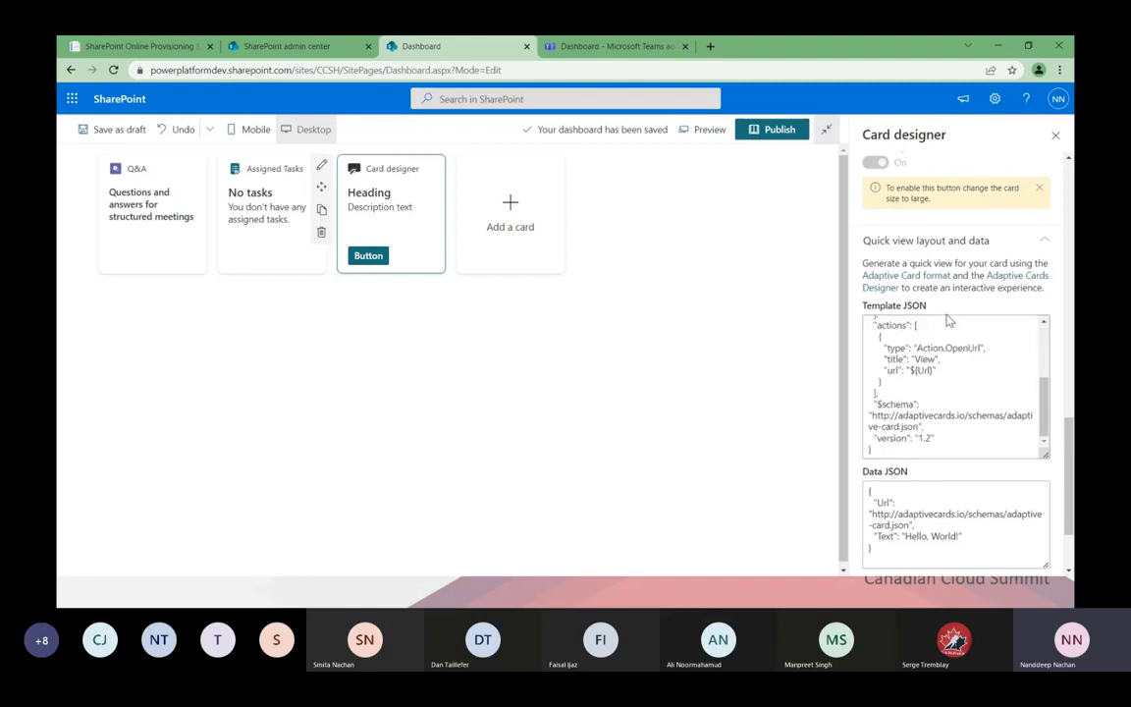
pyautogui.scroll(-1, 1012, 316)
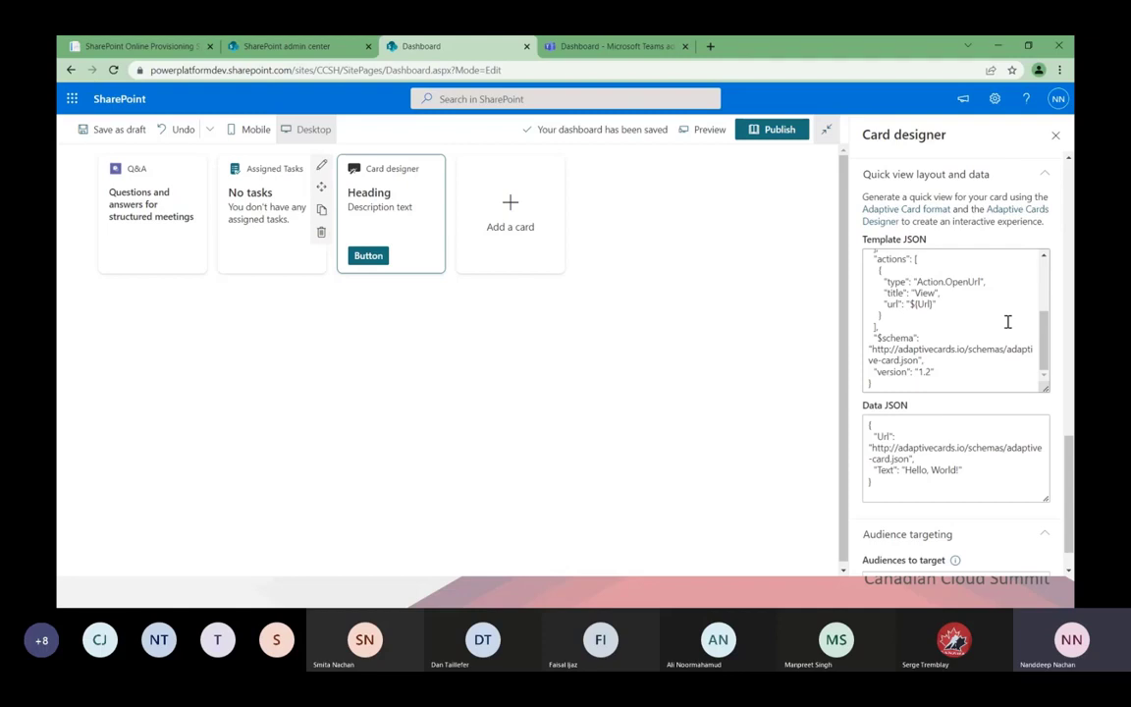
pyautogui.scroll(-1, 1003, 329)
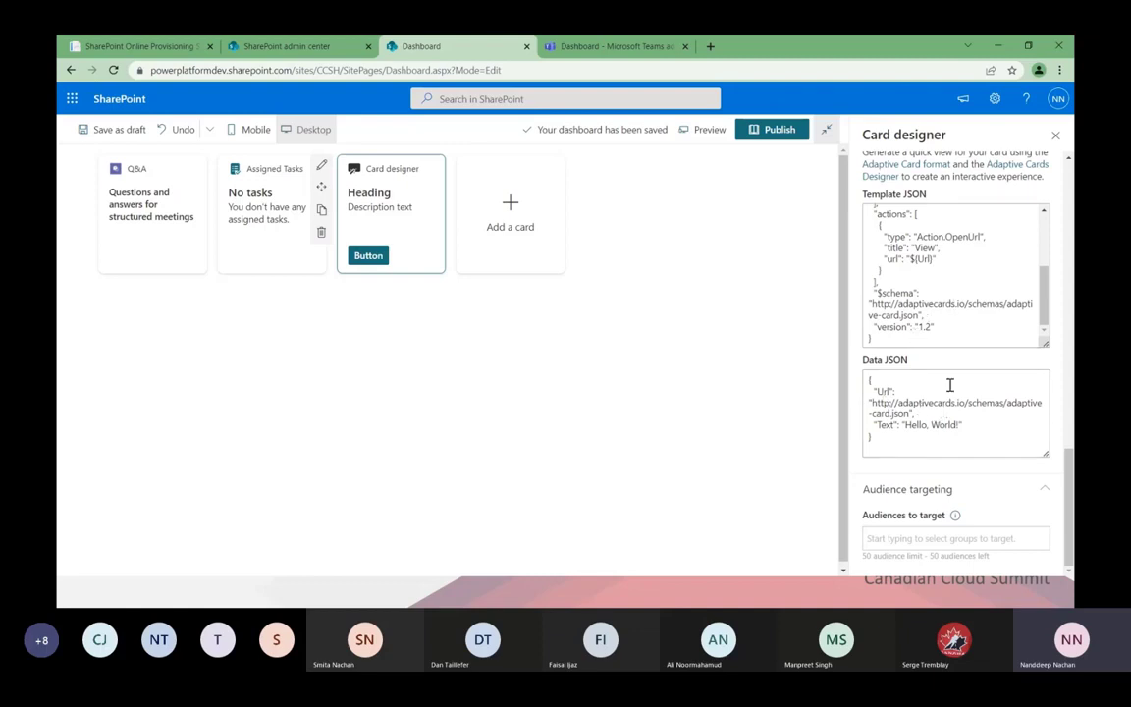
pyautogui.scroll(3, 1002, 428)
pyautogui.scroll(5, 1007, 420)
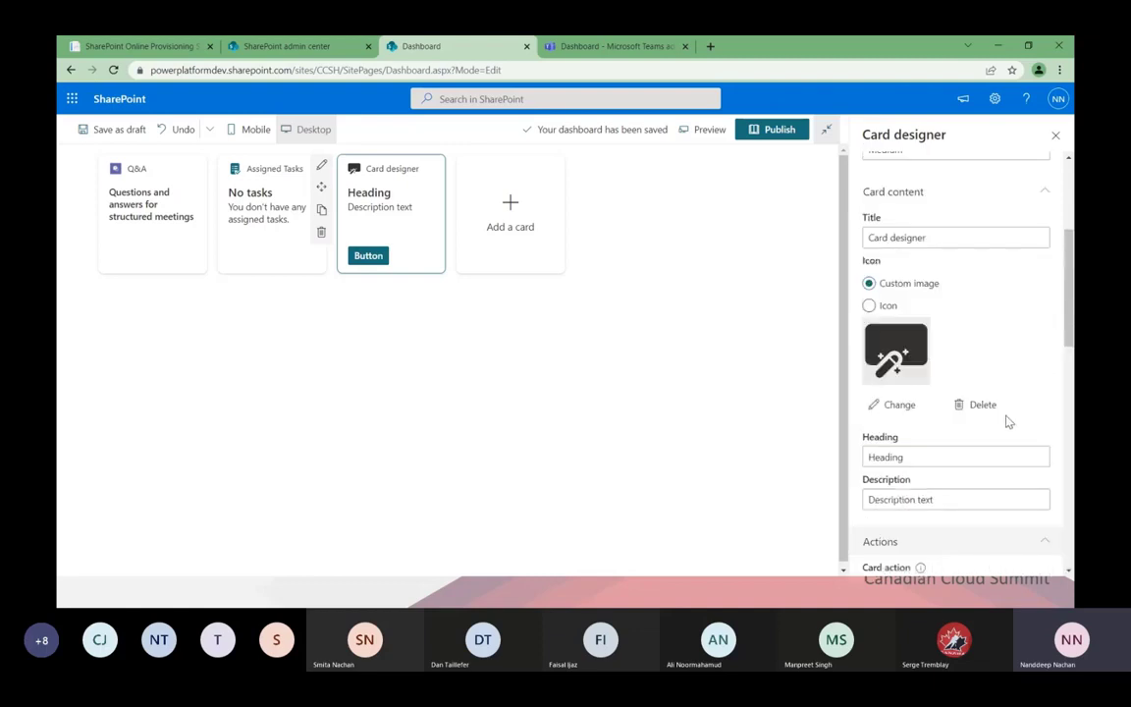
pyautogui.scroll(-5, 1007, 412)
pyautogui.scroll(-2, 1006, 411)
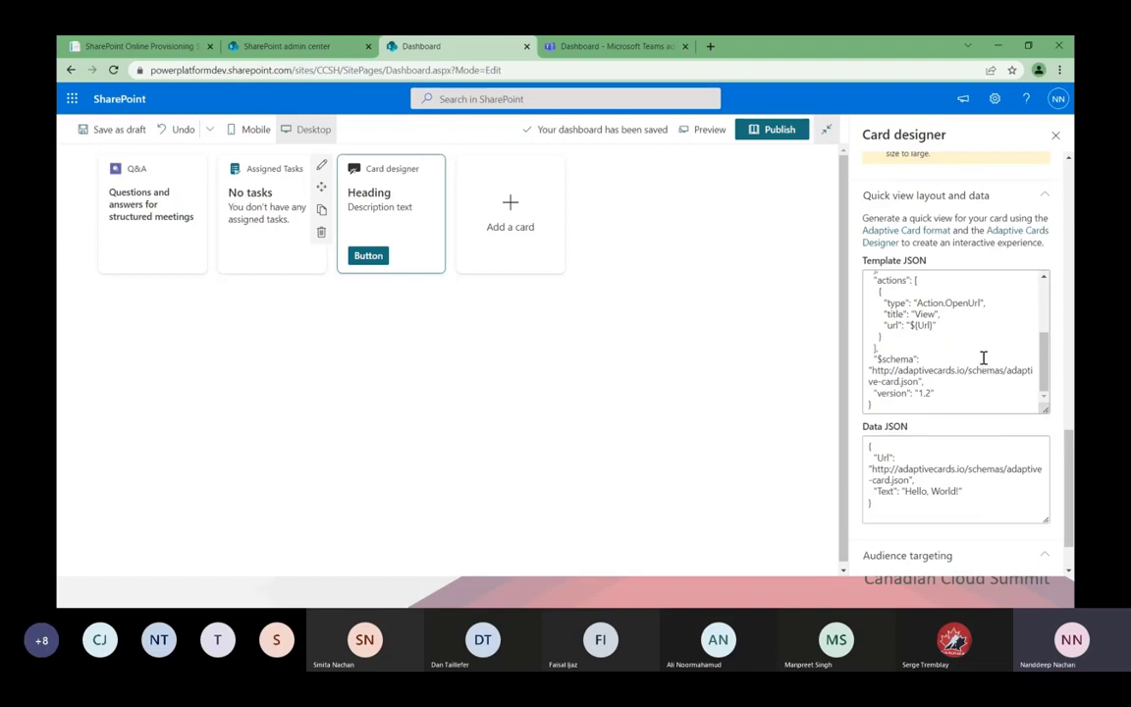
pyautogui.scroll(-1, 980, 359)
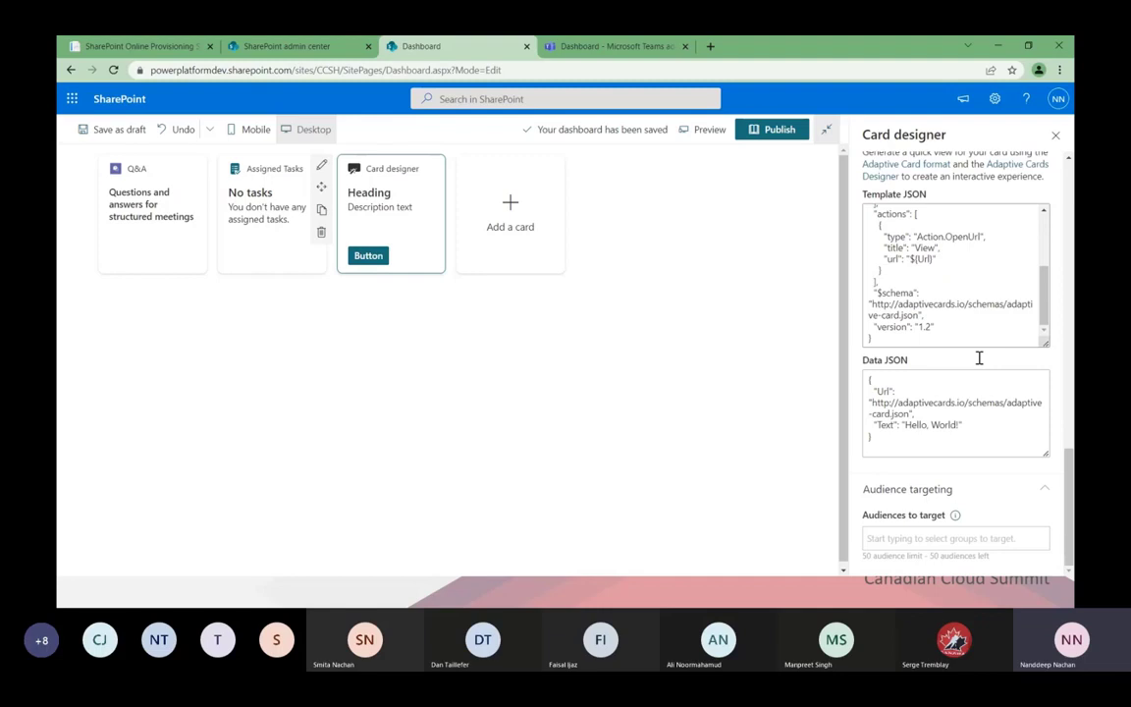
pyautogui.click(1055, 137)
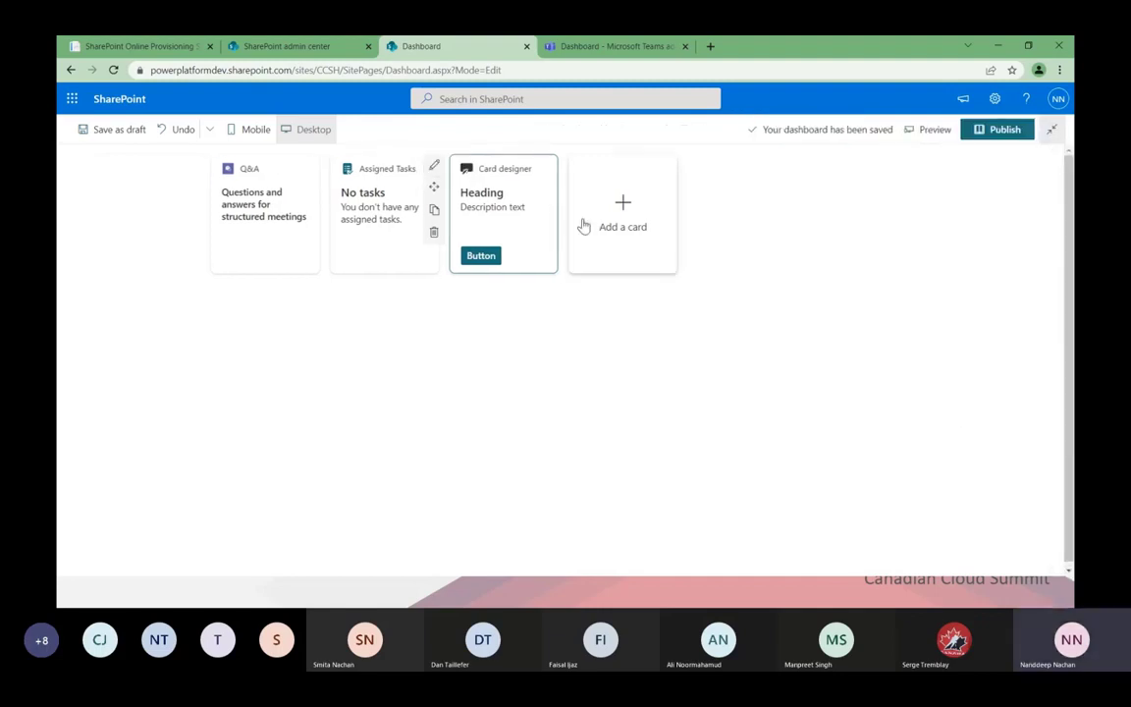
pyautogui.click(434, 167)
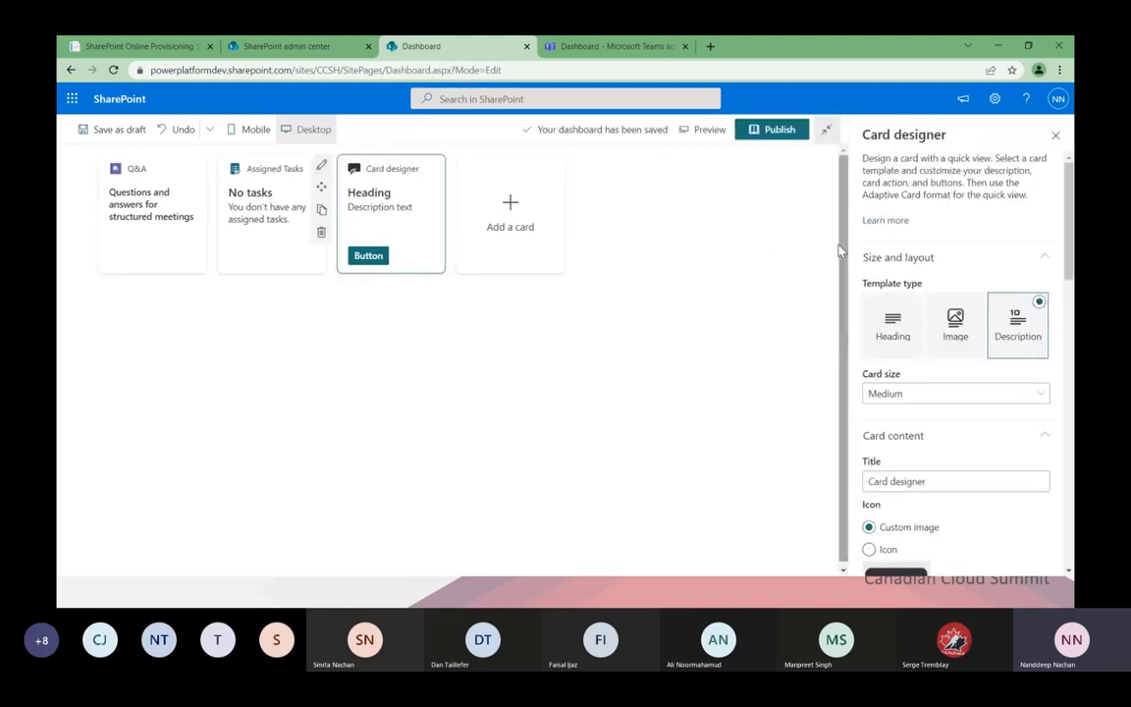
pyautogui.scroll(-10, 985, 324)
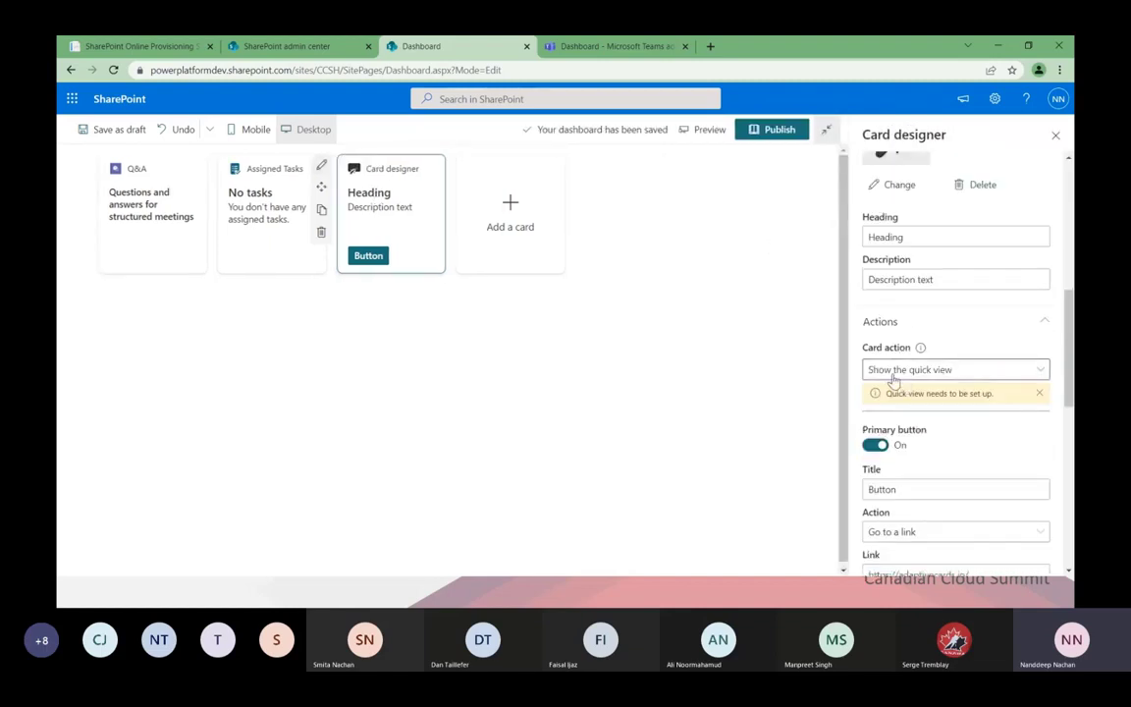
pyautogui.click(1055, 137)
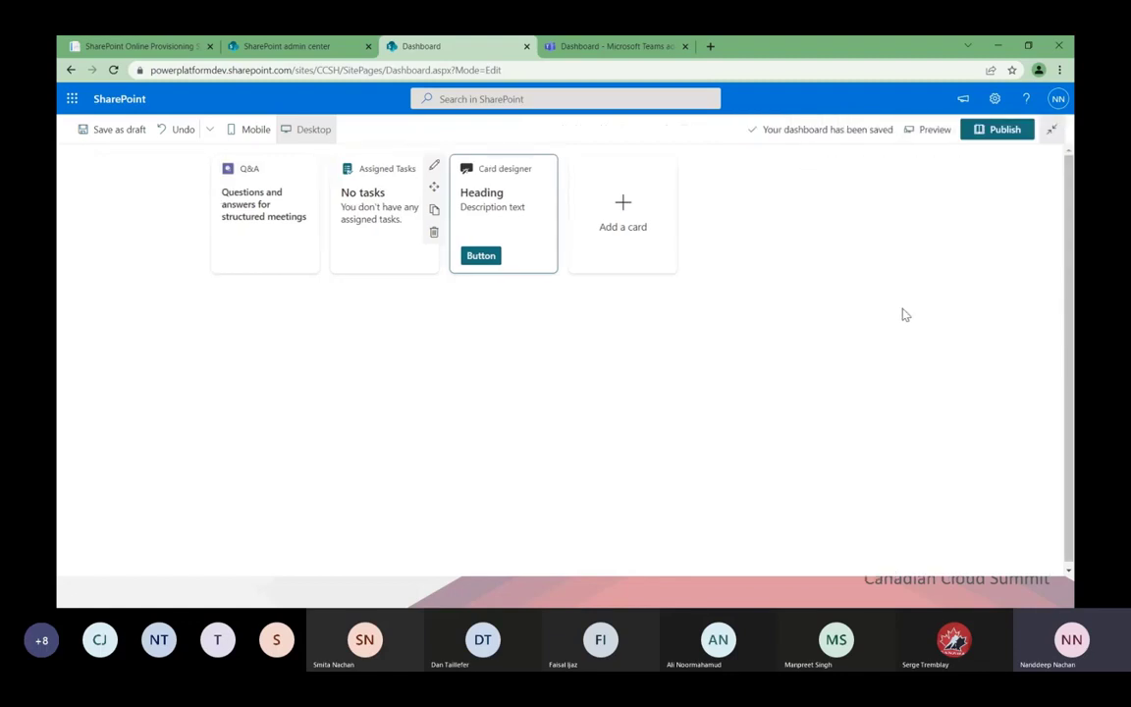
# - Preview the dashboard, open the Card designer card's quick view, and close both the quick view and the preview
pyautogui.click(583, 339)
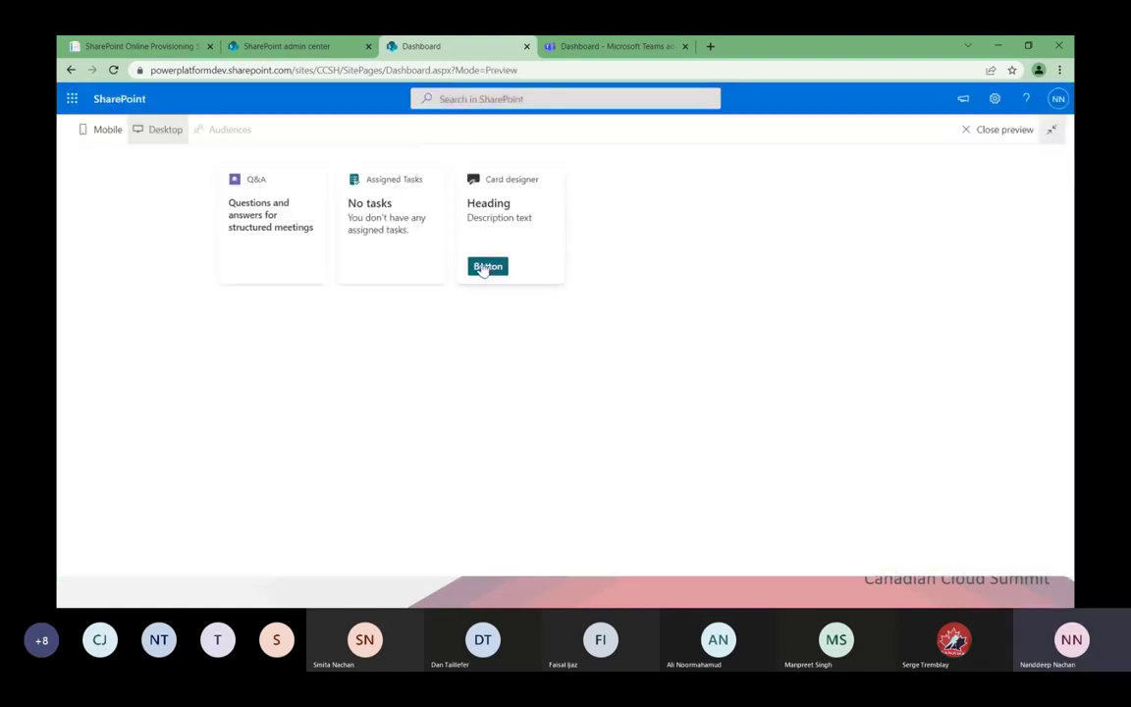
pyautogui.click(485, 267)
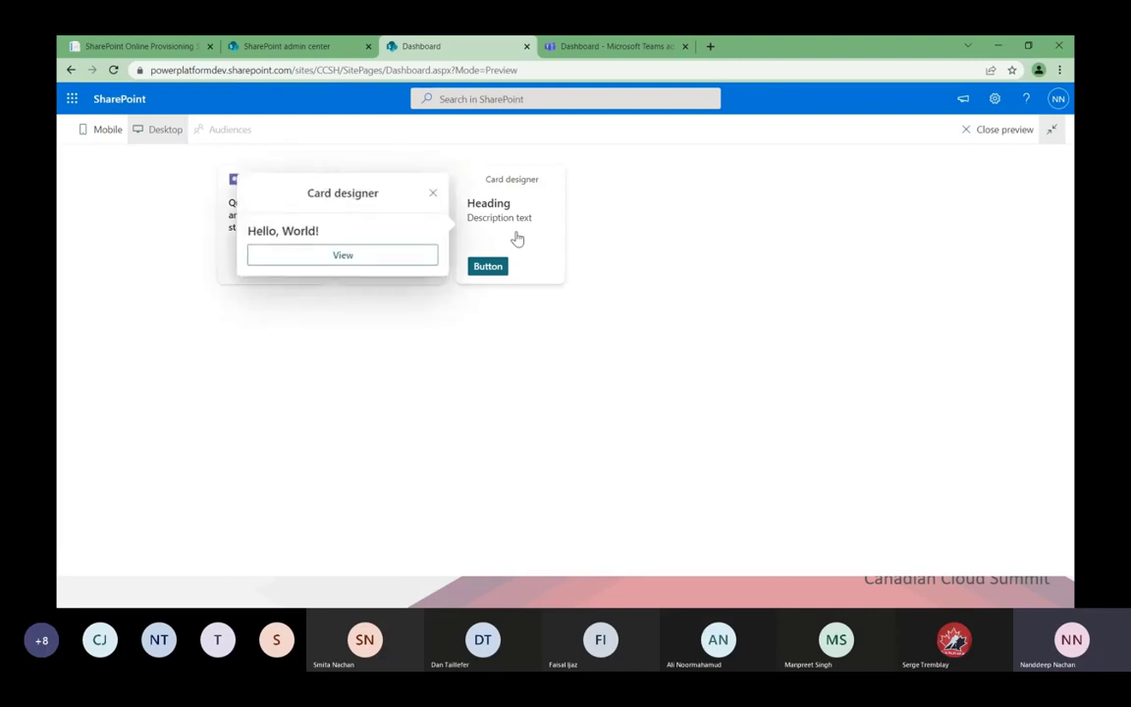
pyautogui.click(433, 195)
pyautogui.click(992, 134)
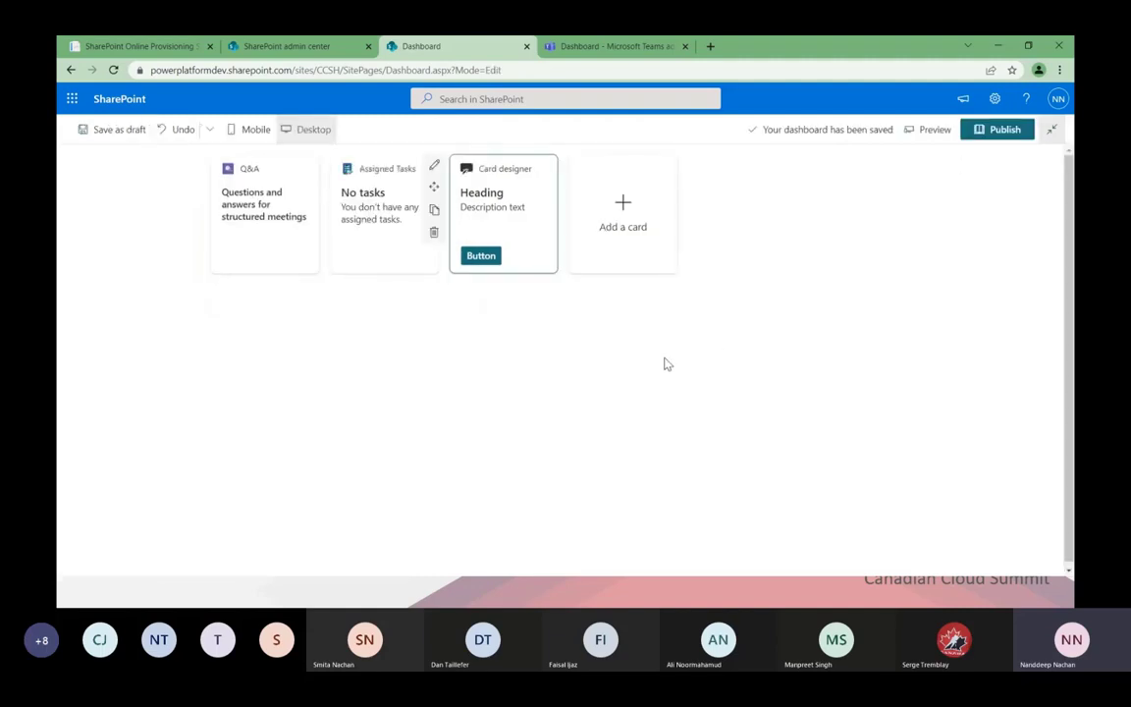
# - Review the card types available for the dashboard, including Web link, and close the list without adding one
pyautogui.click(638, 233)
pyautogui.scroll(-1, 755, 371)
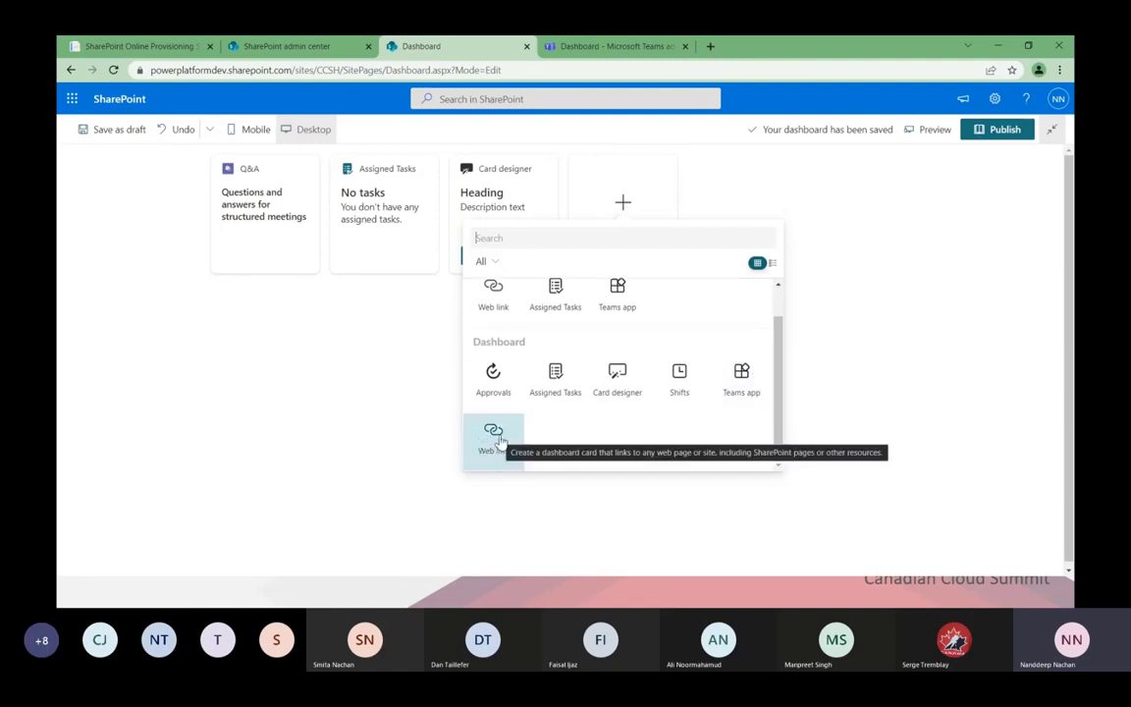
pyautogui.click(359, 429)
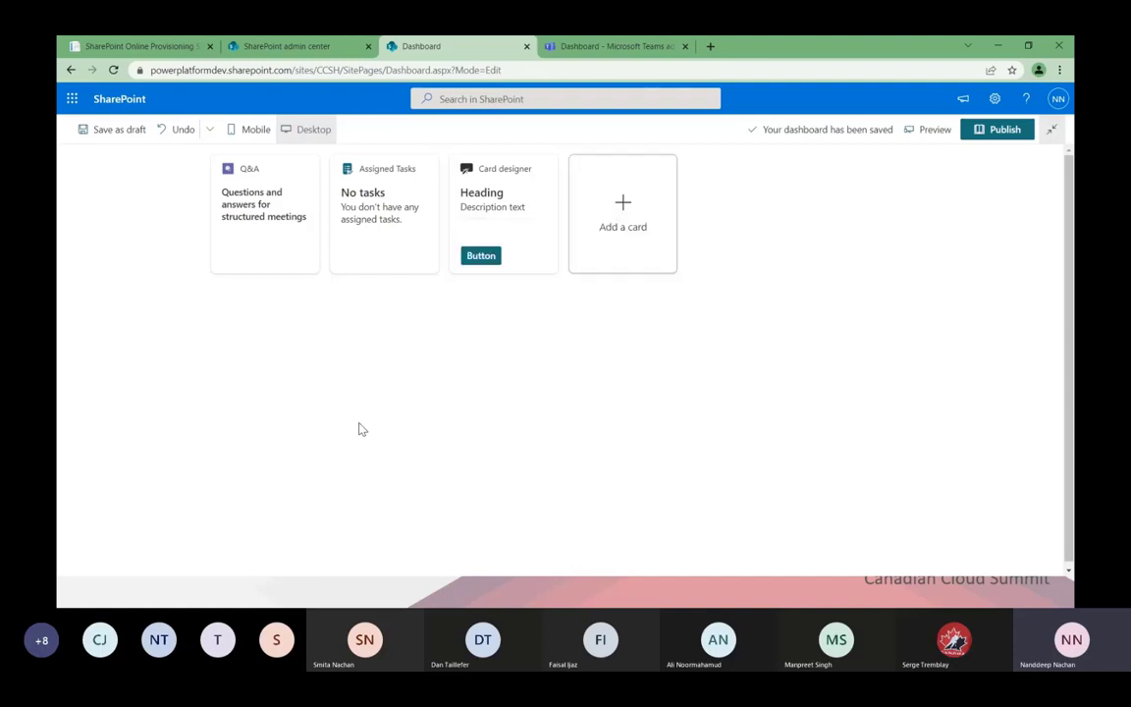
# - Preview the dashboard in the Desktop view, dismiss the audience tip, close the preview, and publish the dashboard
pyautogui.click(927, 130)
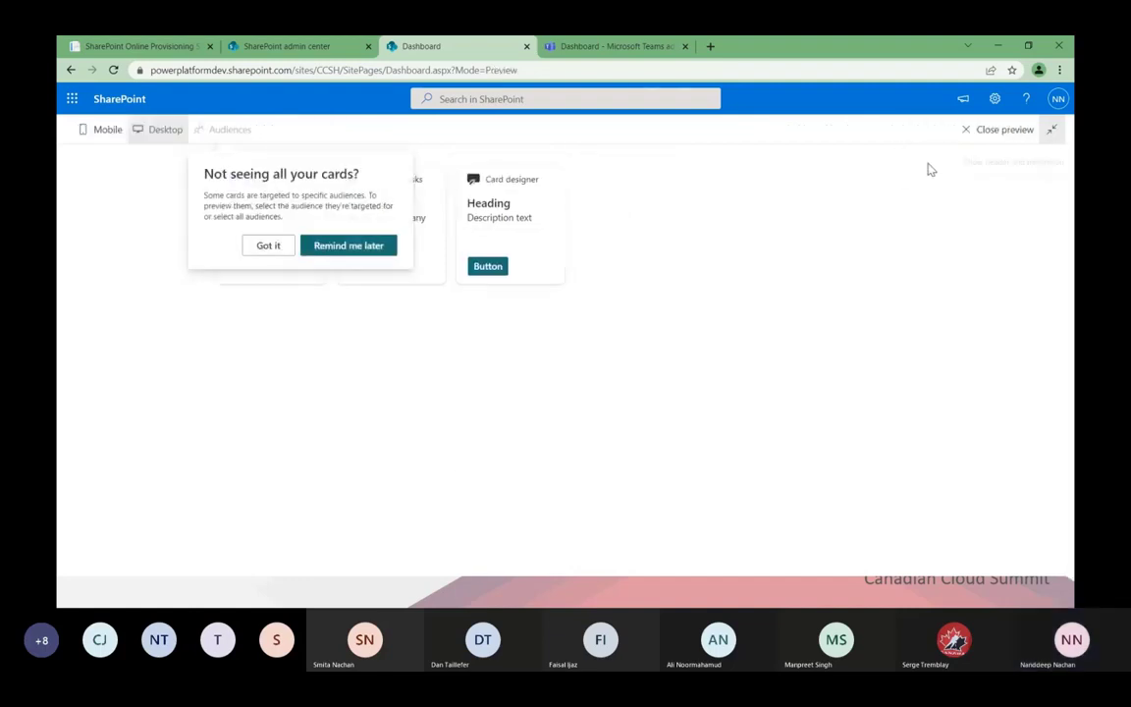
pyautogui.click(355, 421)
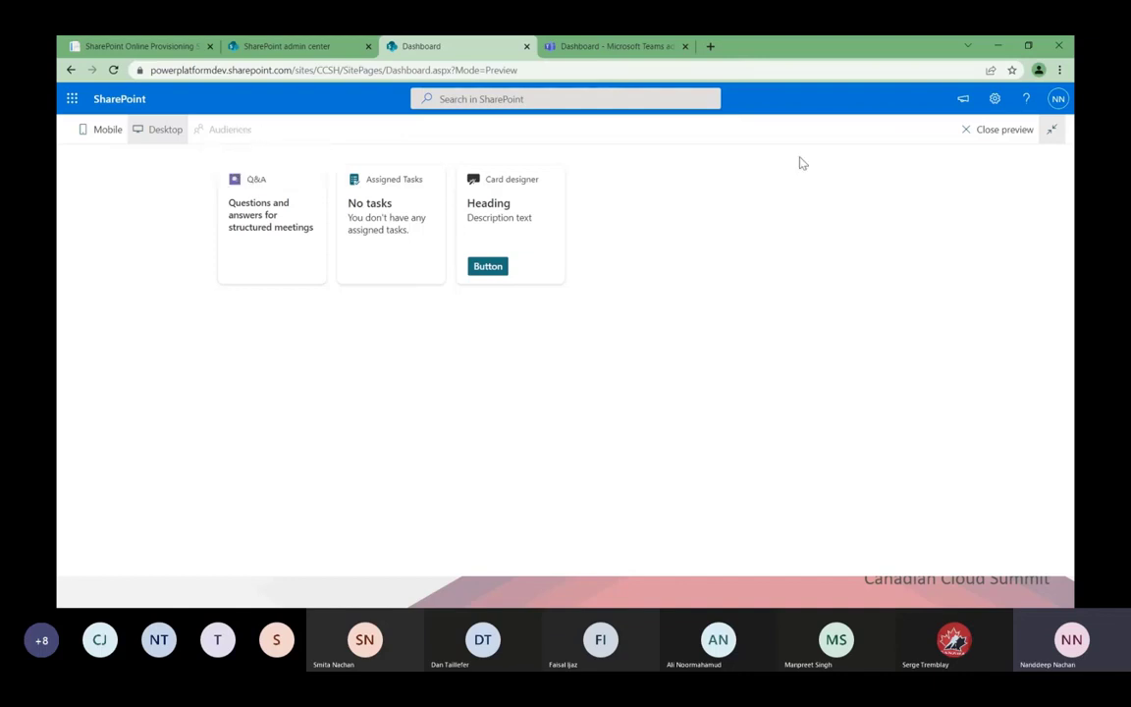
pyautogui.click(991, 140)
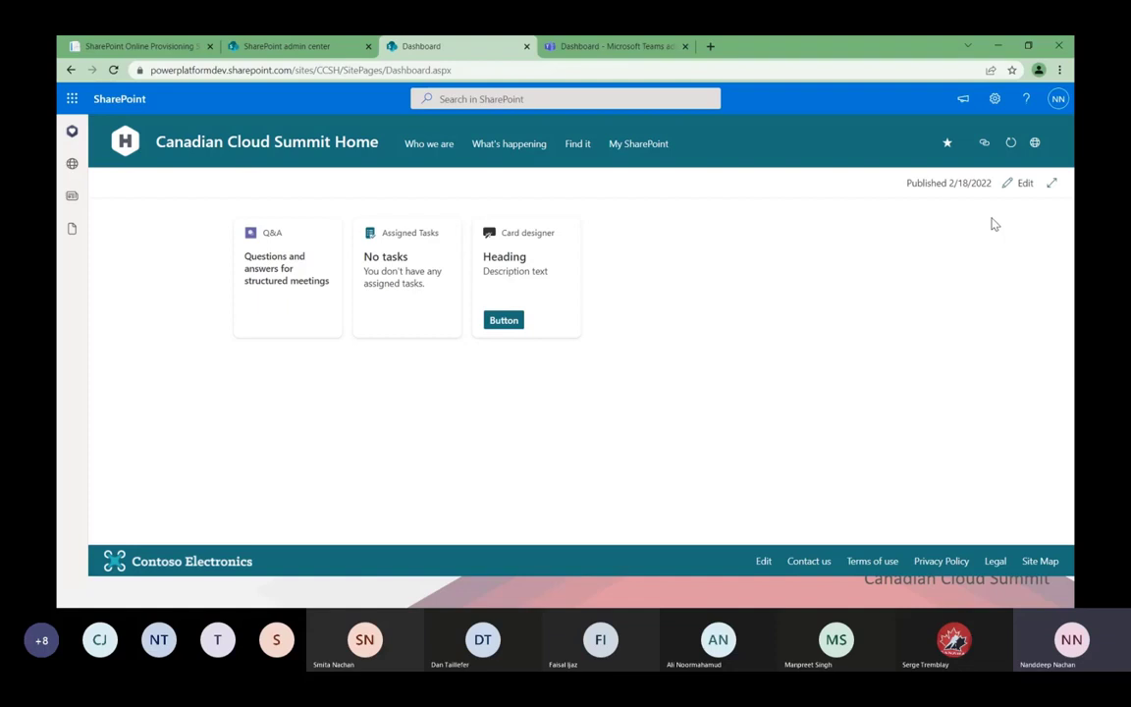
# - Add the Dashboard for Viva Connections web part above the news carousel on the site's home page, and republish the page
pyautogui.click(124, 141)
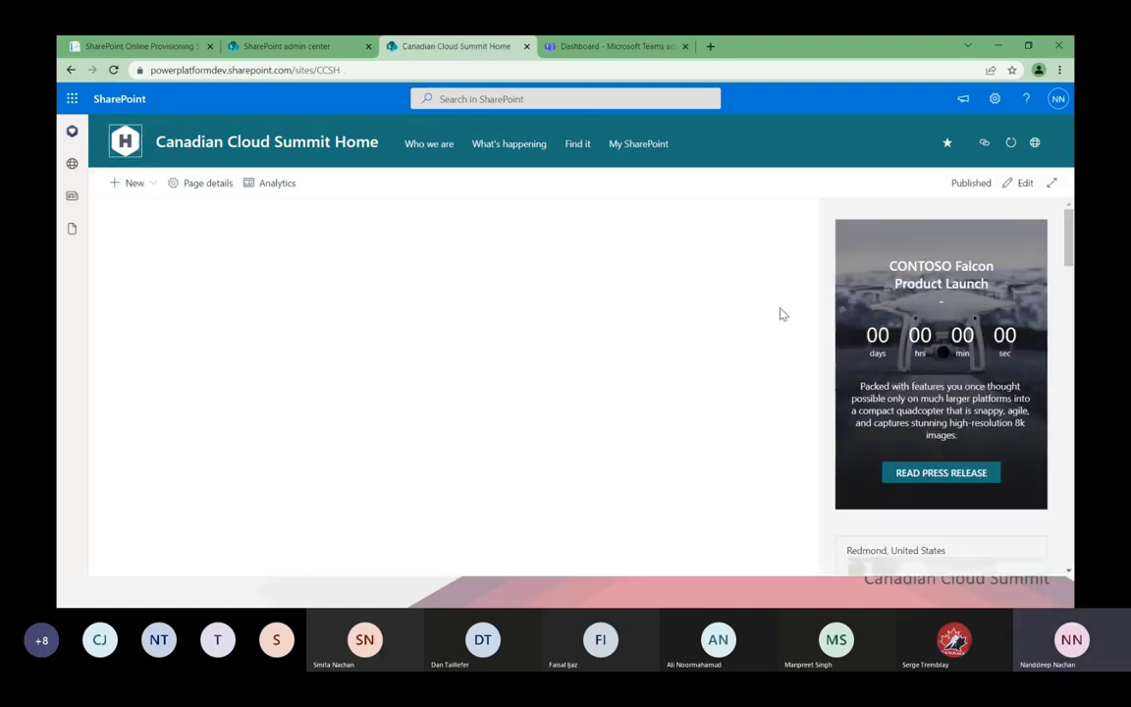
pyautogui.click(1017, 186)
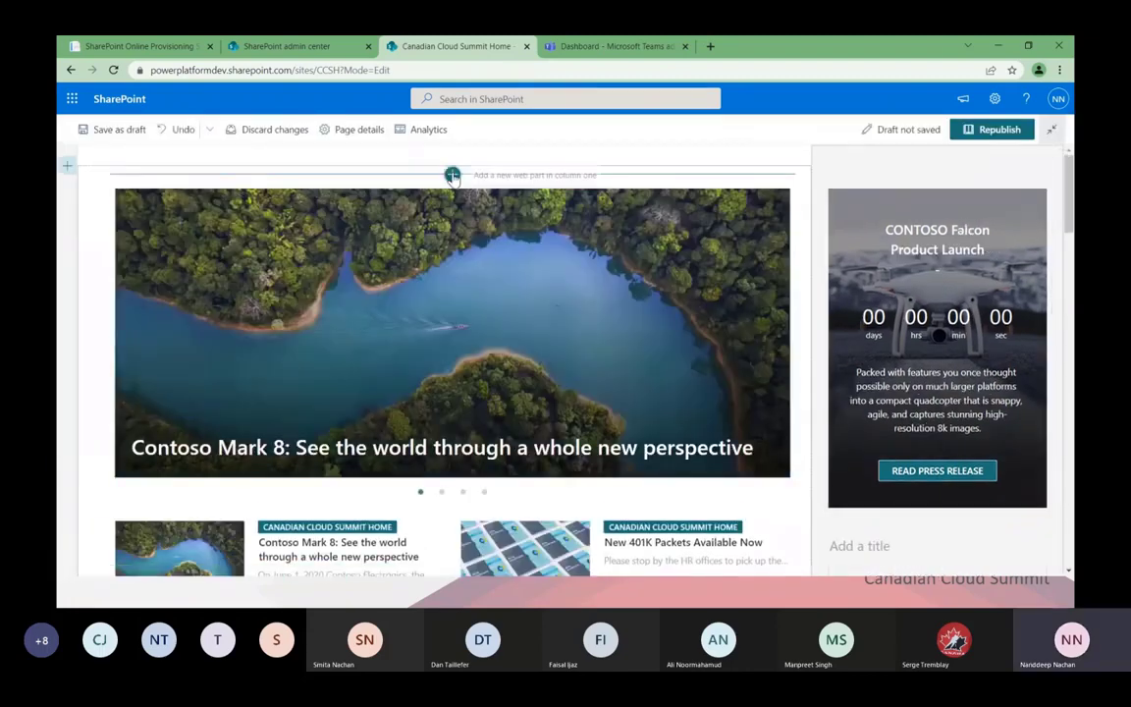
pyautogui.click(452, 174)
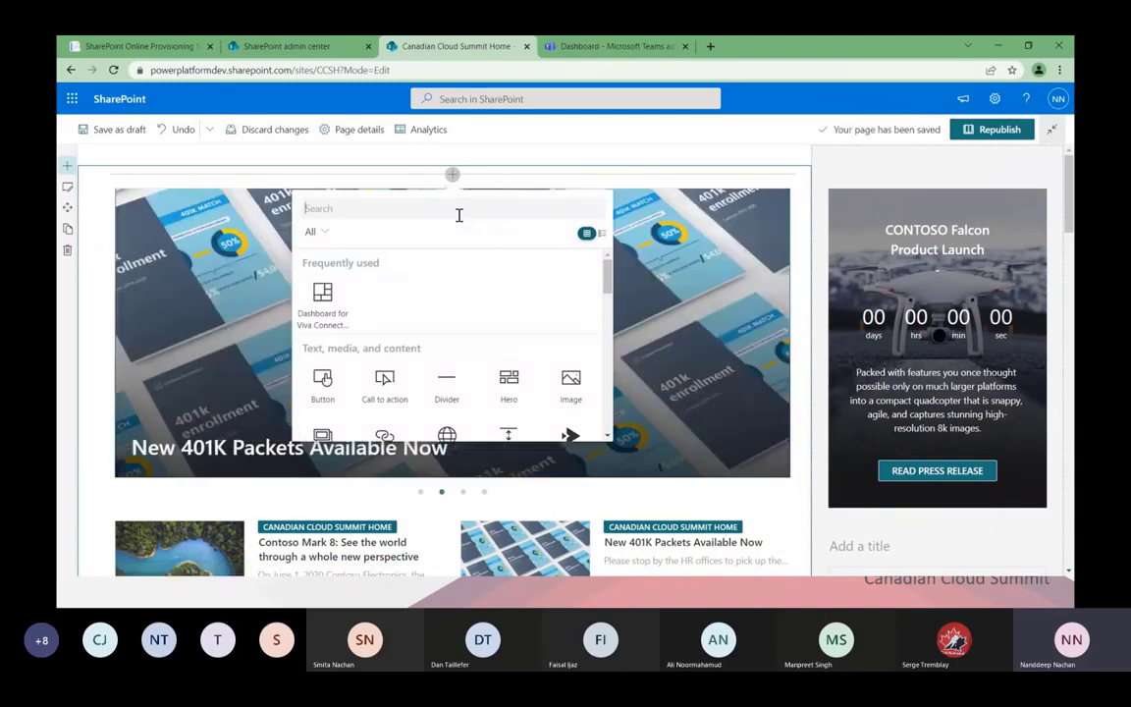
pyautogui.write('dash')
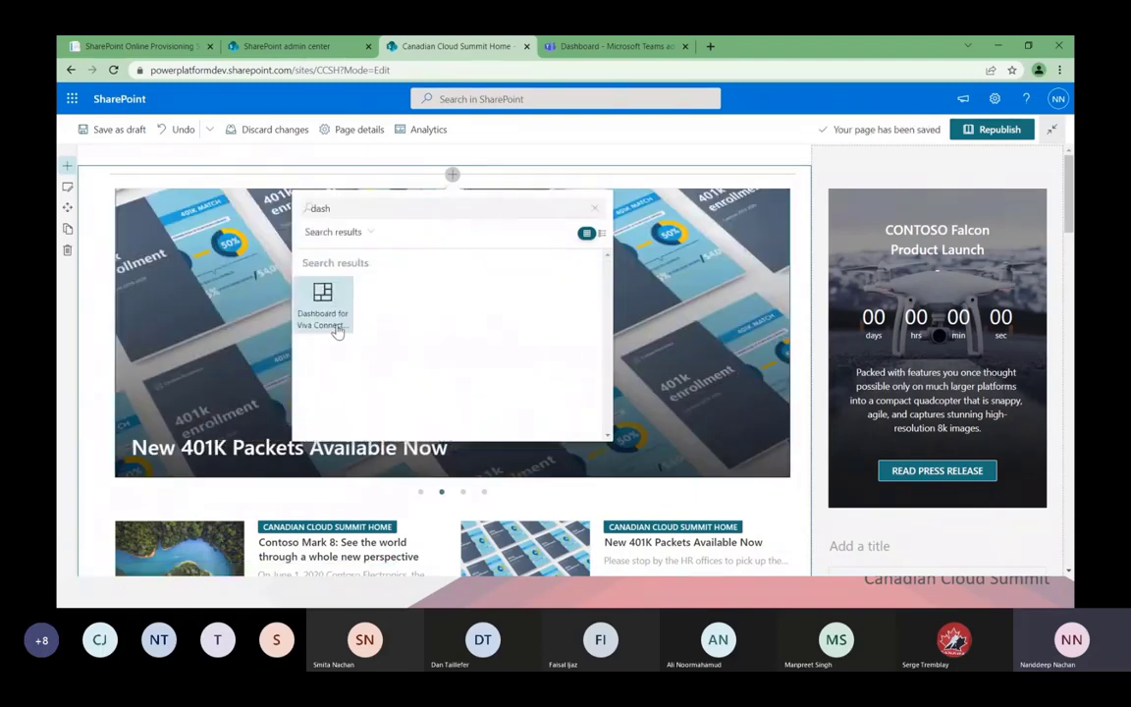
pyautogui.click(333, 324)
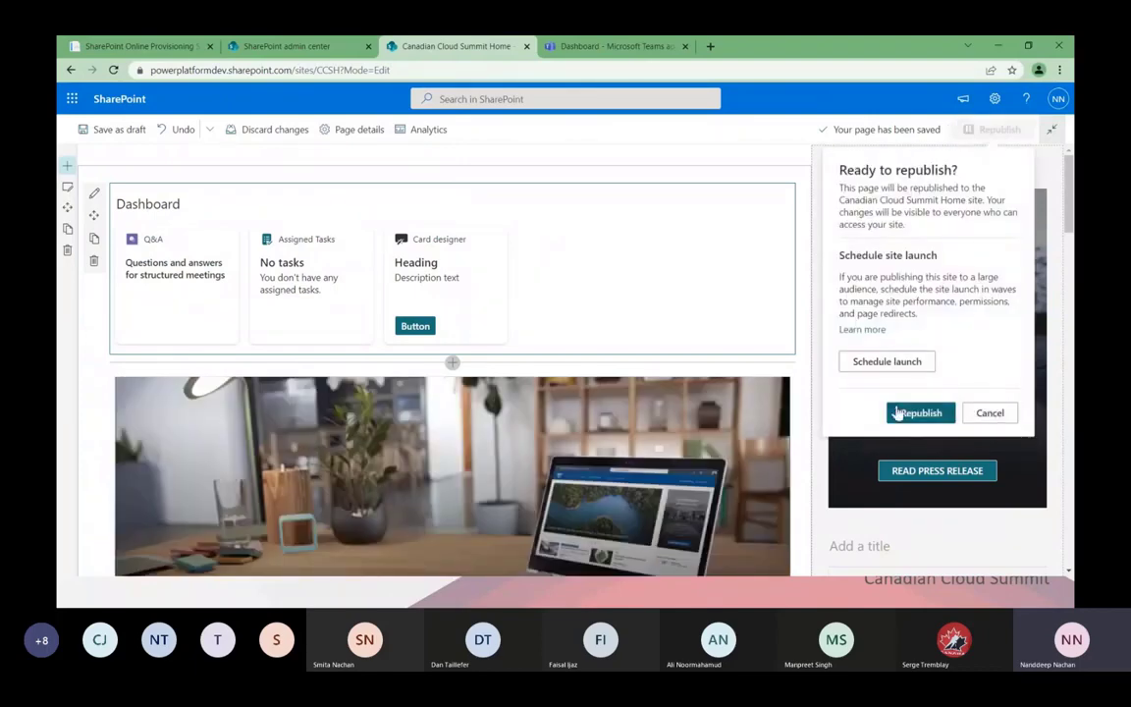
pyautogui.click(897, 413)
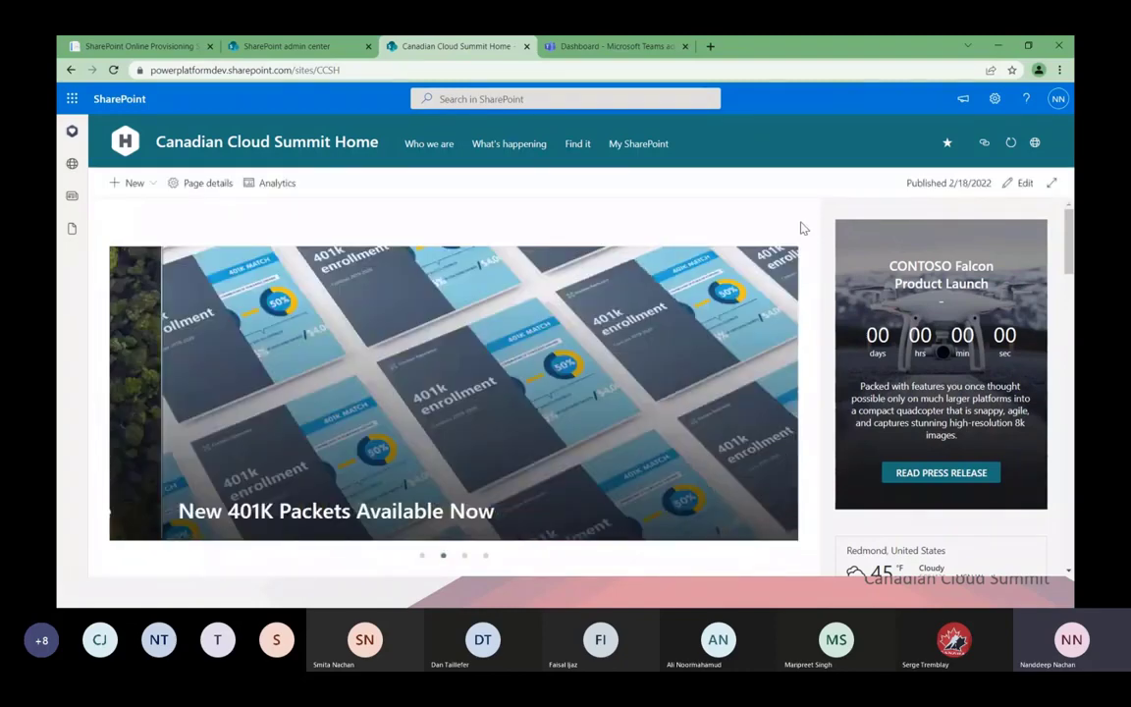
pyautogui.press('F5')
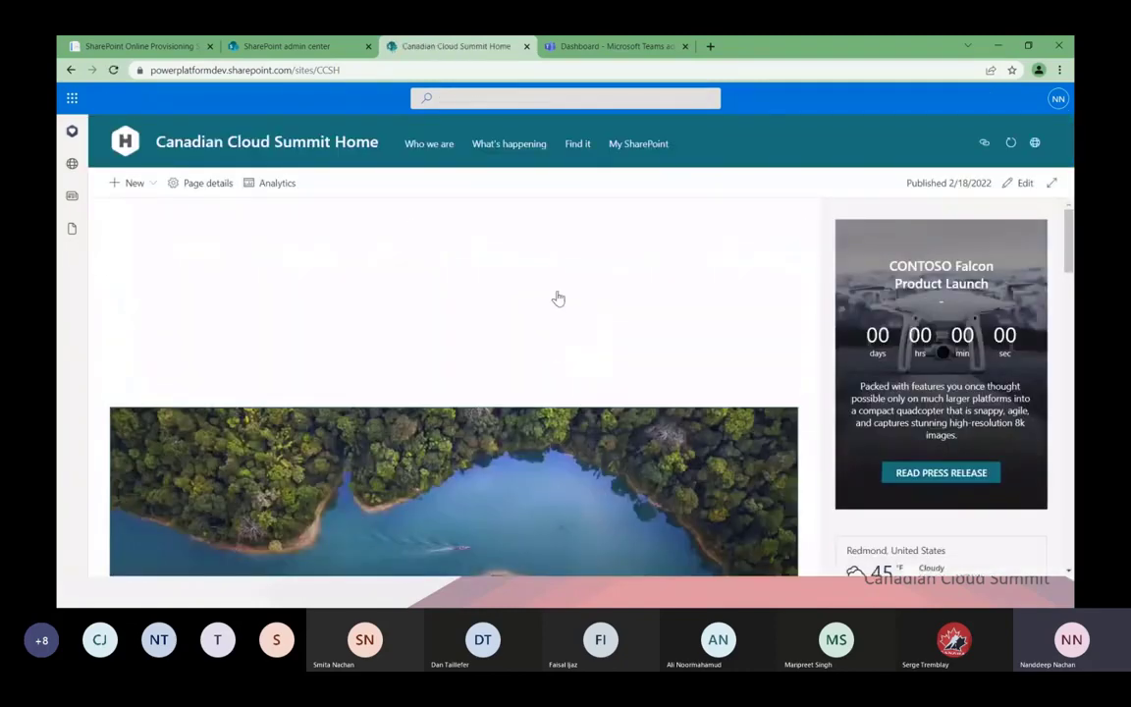
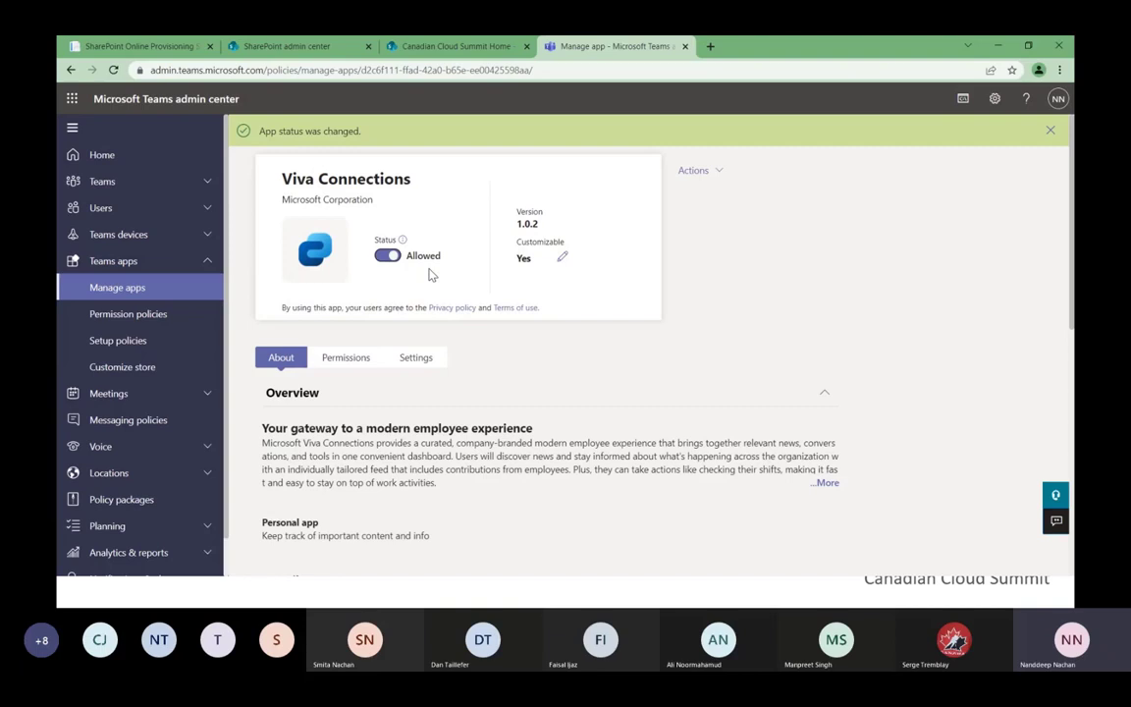
# - Examine the Viva Connections app's customization details, icons and accent color in the Teams admin center, and close them without changes
pyautogui.hotkey('alt', 'Tab')
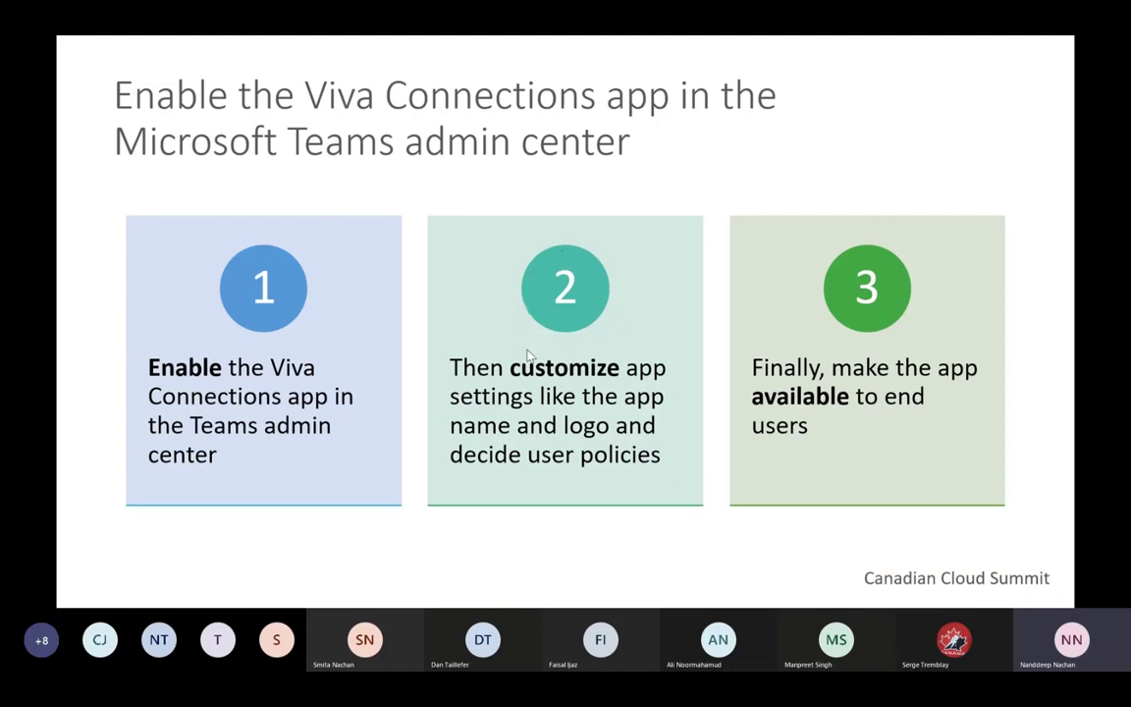
pyautogui.hotkey('alt', 'Tab')
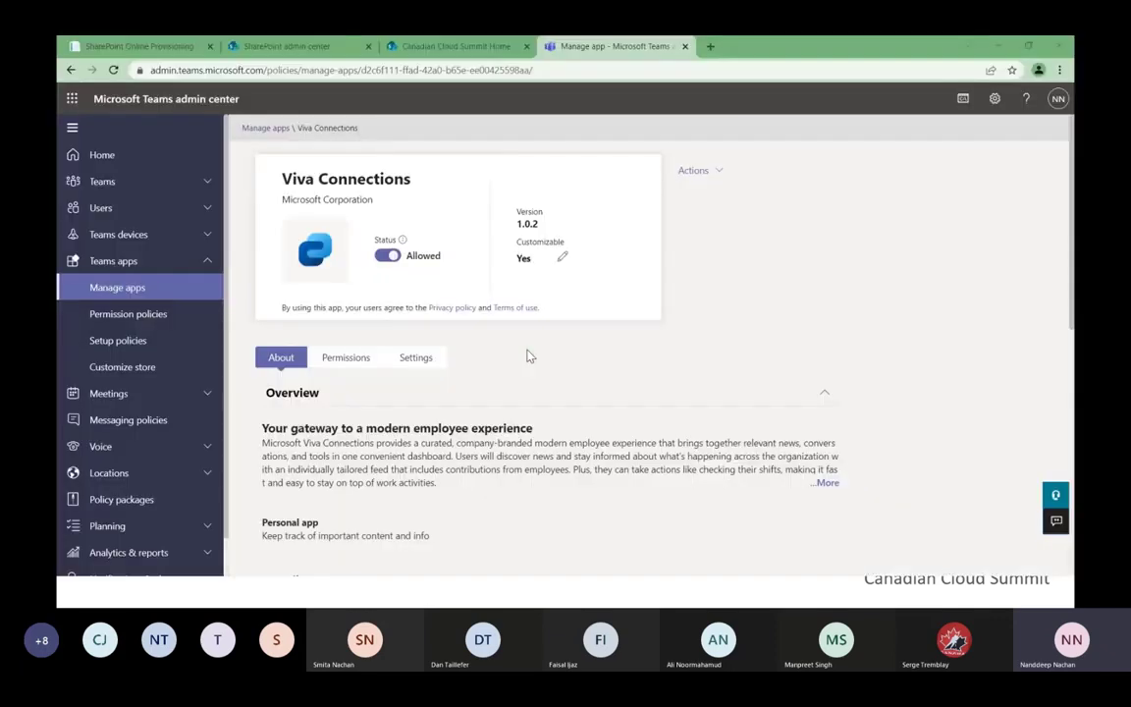
pyautogui.click(566, 260)
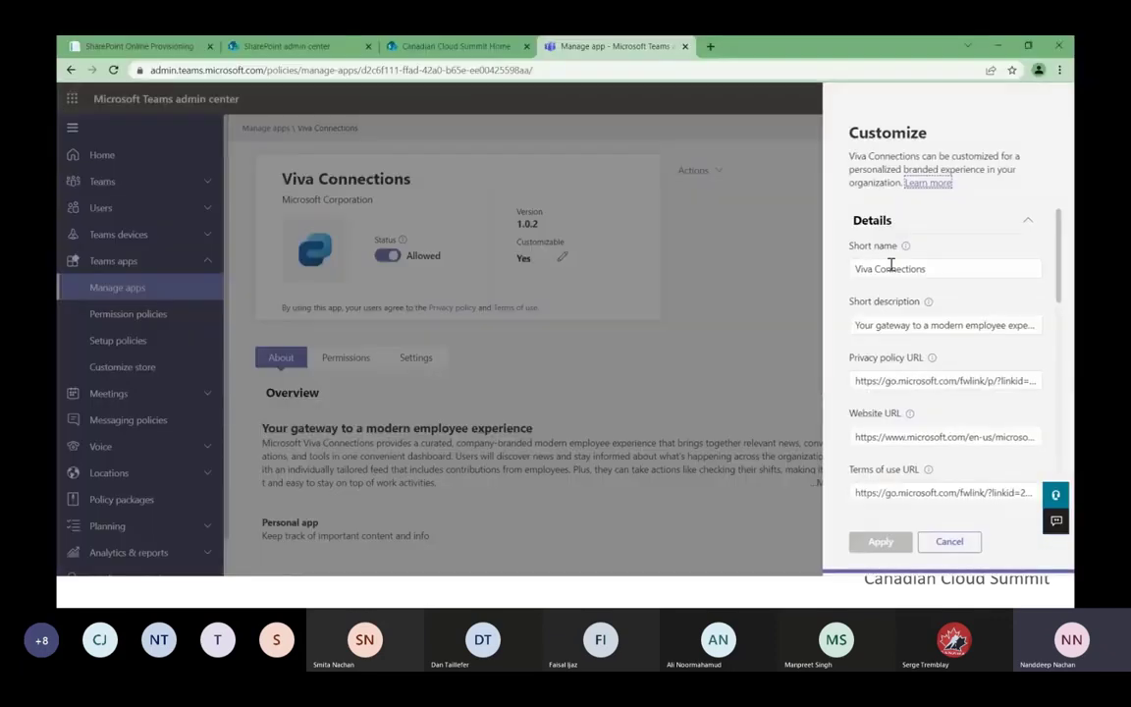
pyautogui.click(975, 274)
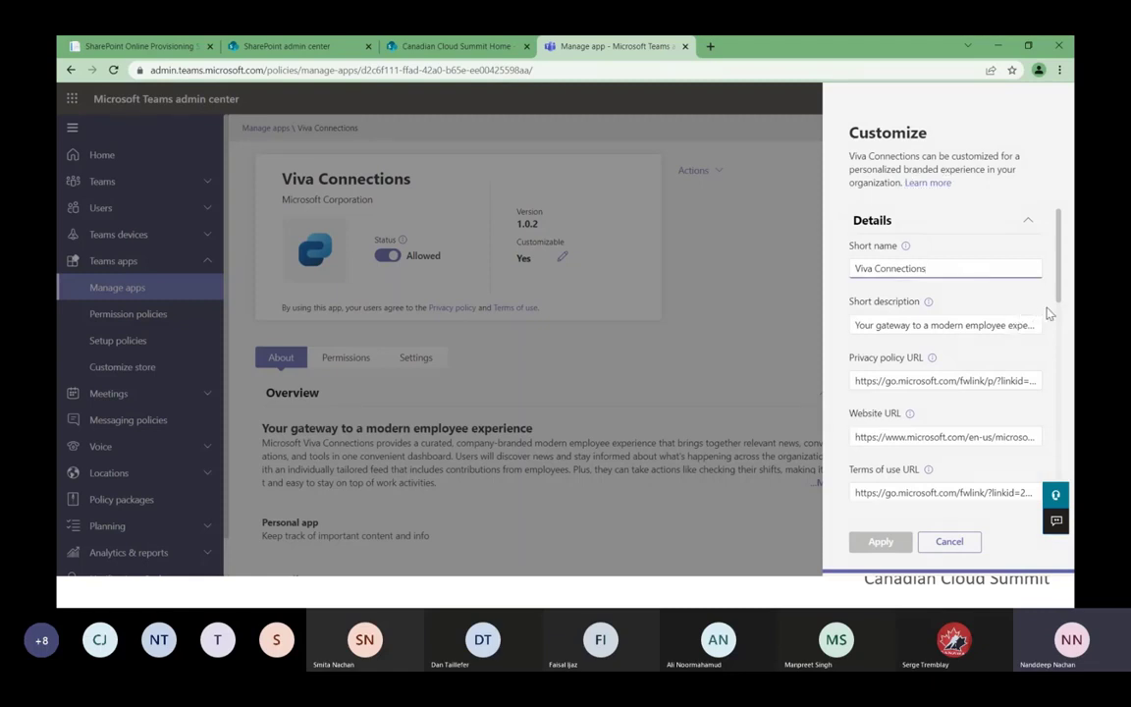
pyautogui.scroll(-6, 1052, 312)
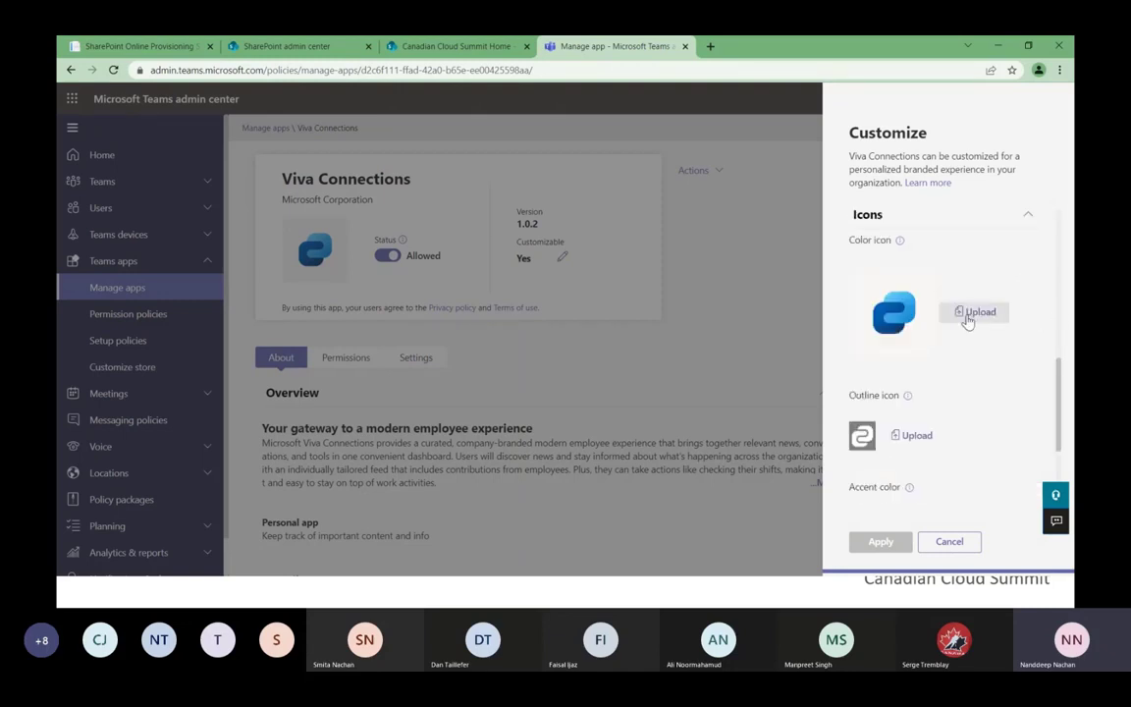
pyautogui.scroll(-3, 991, 378)
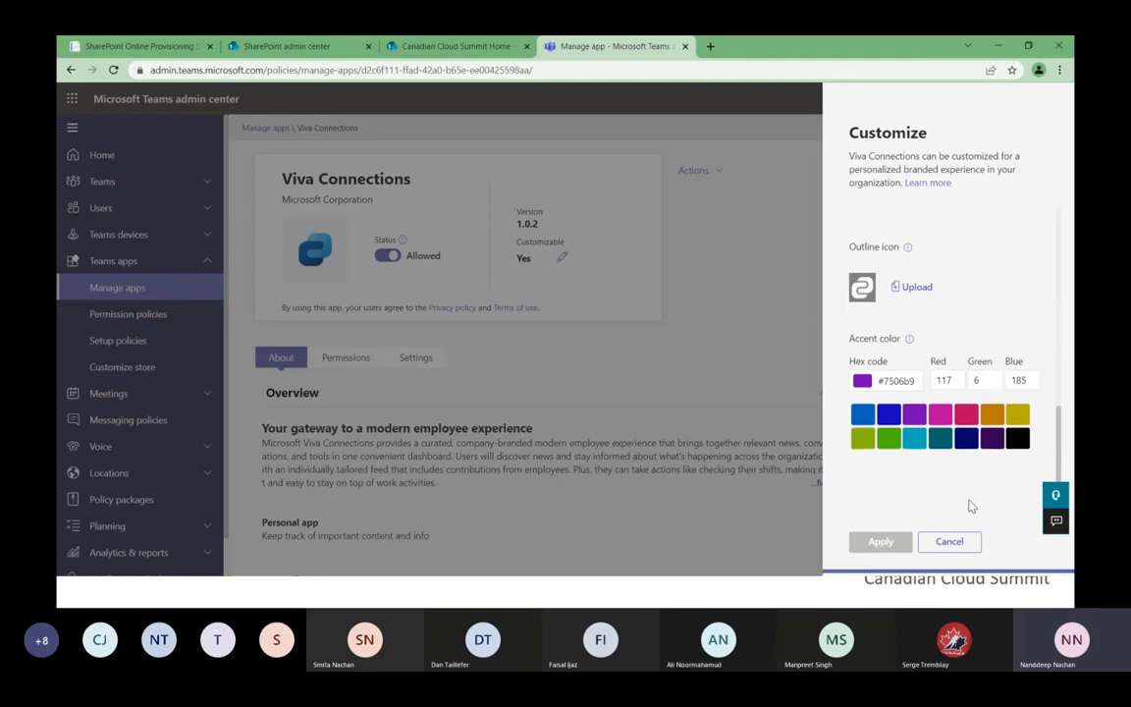
pyautogui.click(949, 550)
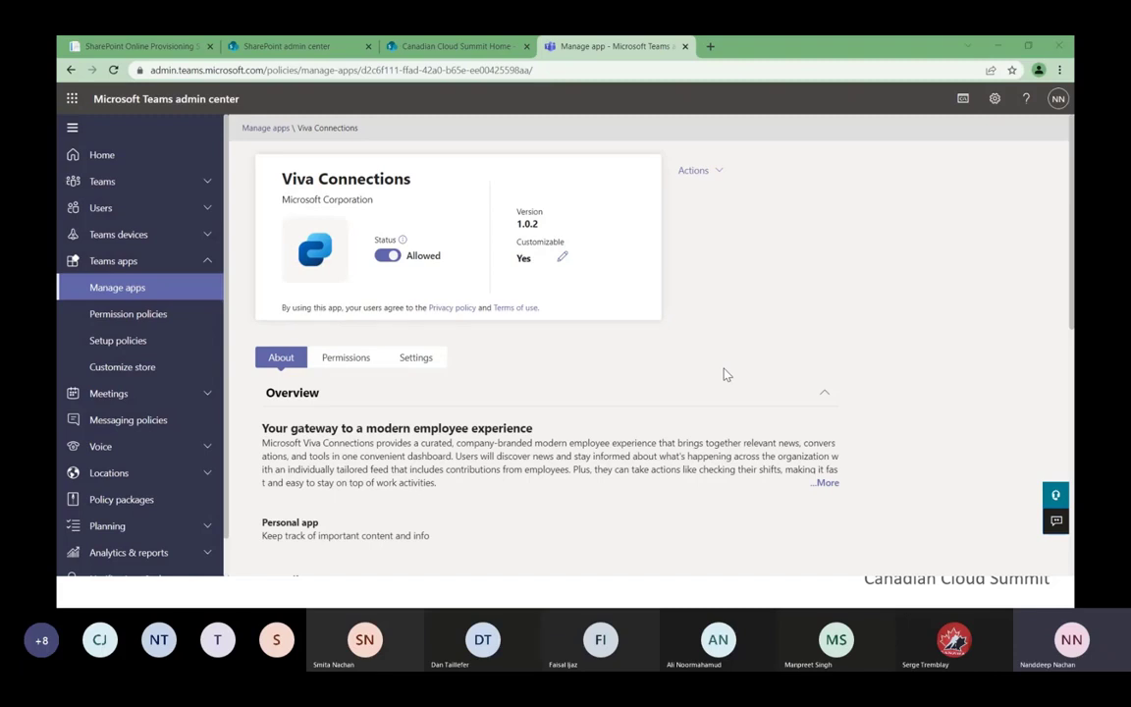
# - Open the Global (Org-wide default) app setup policy for editing at its pinned apps
pyautogui.hotkey('alt', 'Tab')
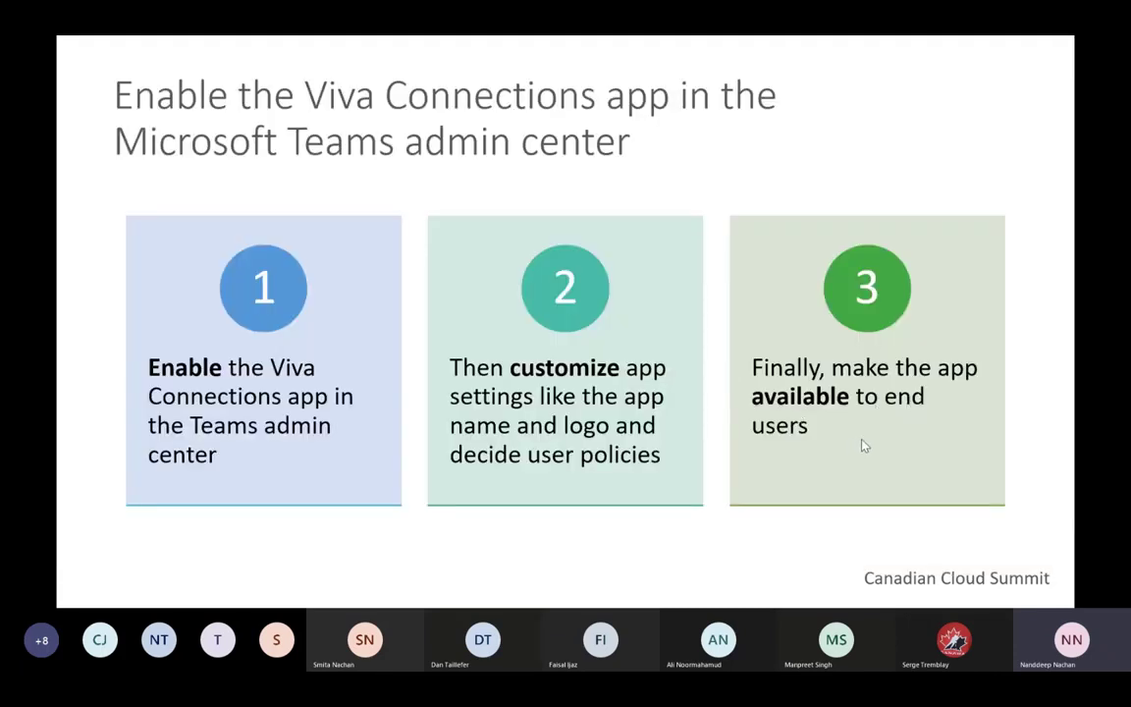
pyautogui.hotkey('alt', 'Tab')
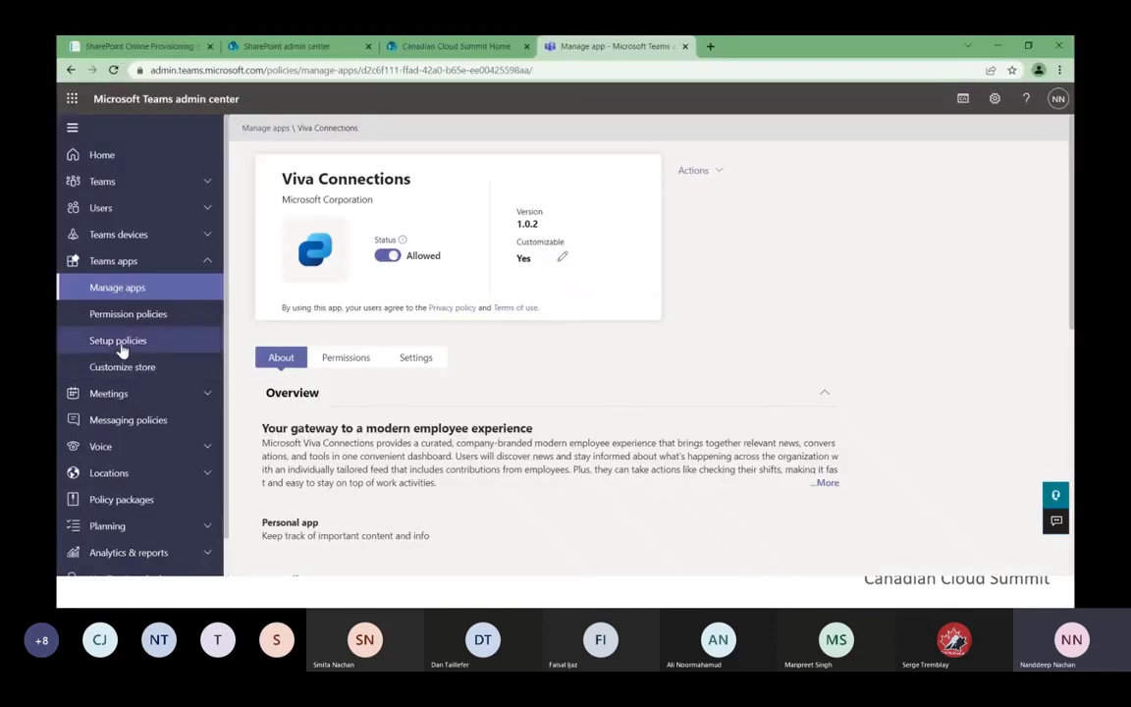
pyautogui.click(121, 346)
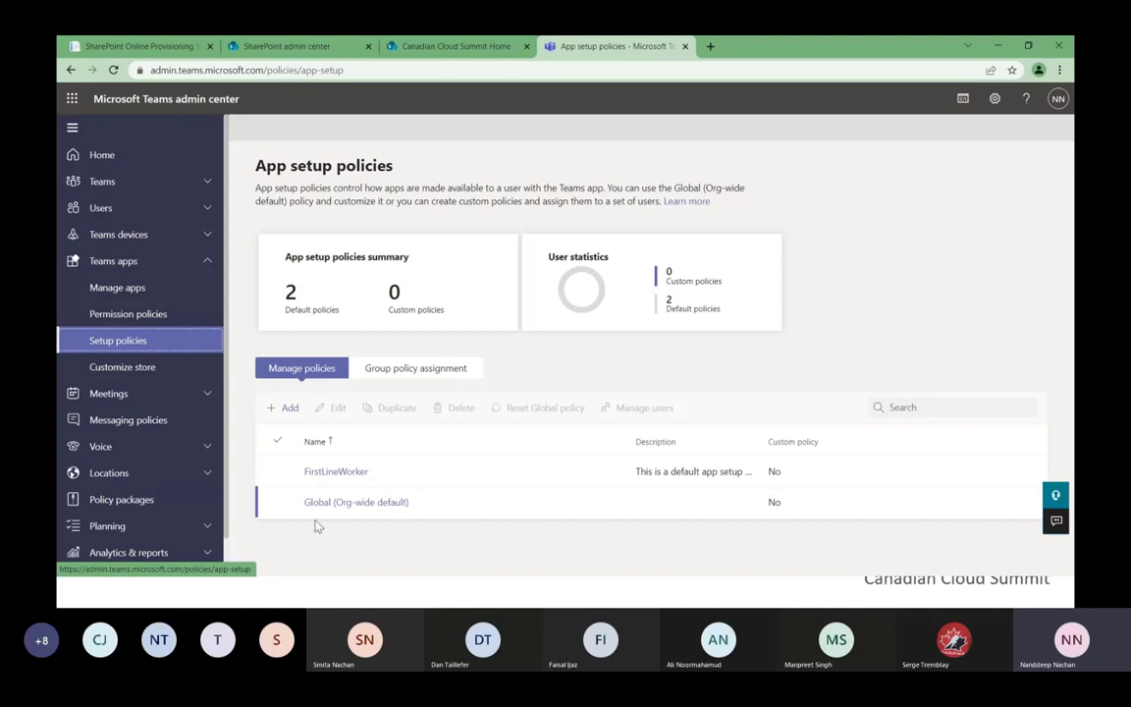
pyautogui.click(352, 502)
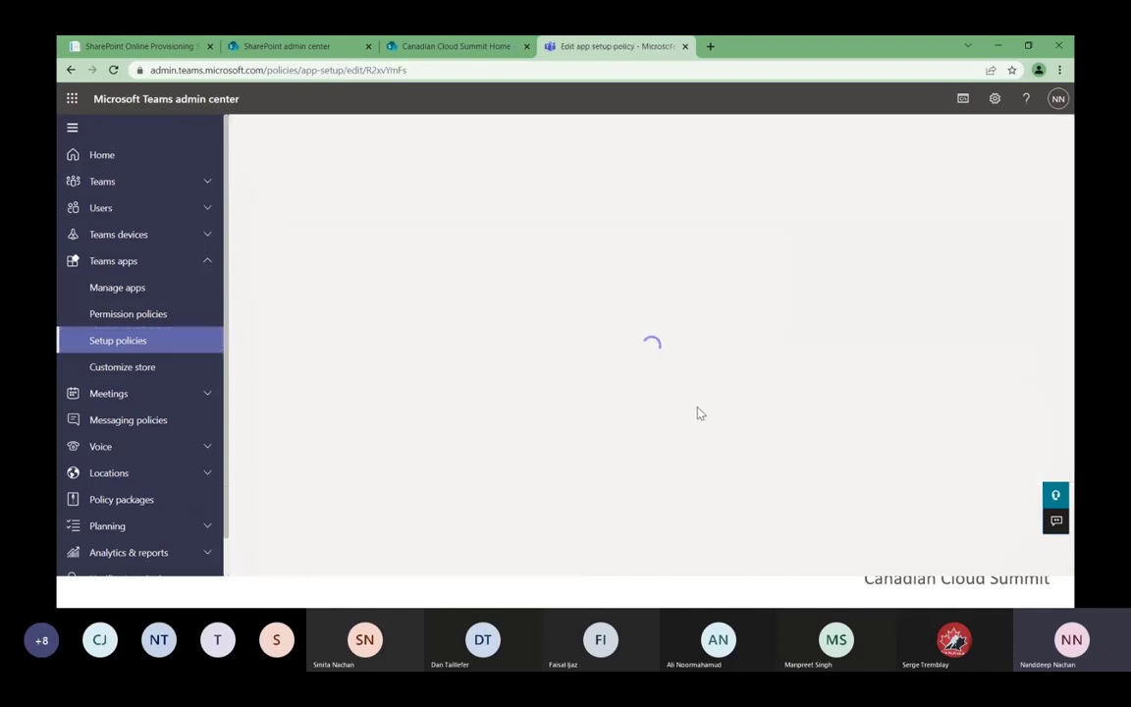
pyautogui.scroll(-1, 775, 384)
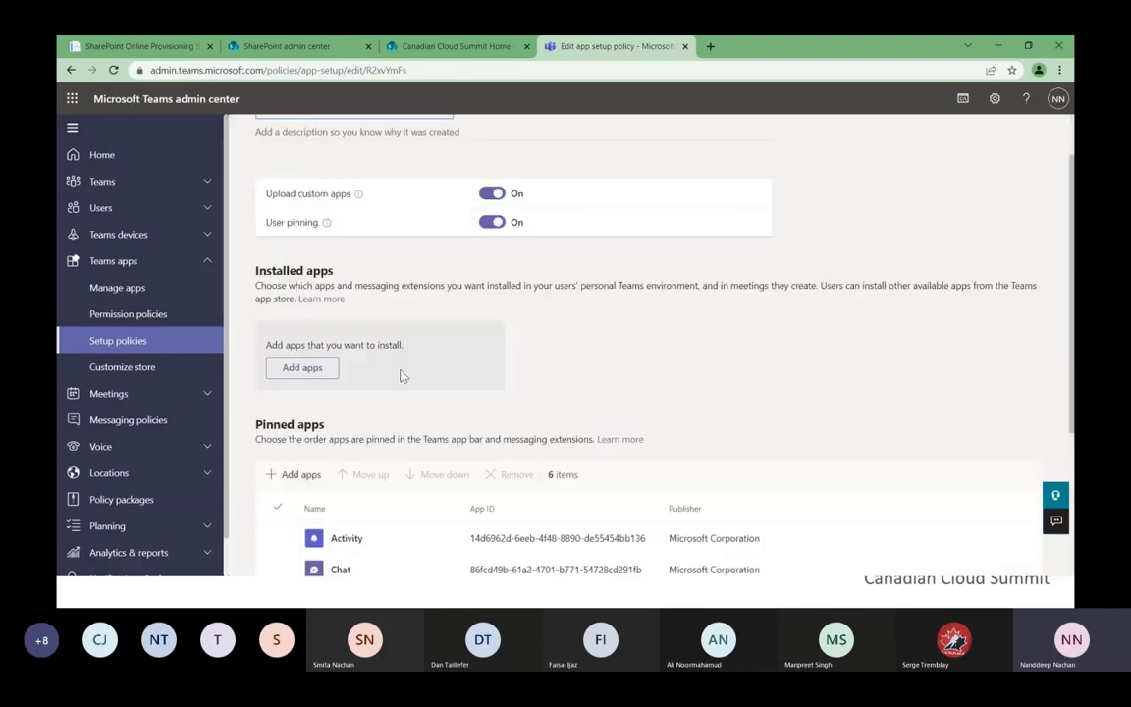
pyautogui.scroll(-2, 512, 381)
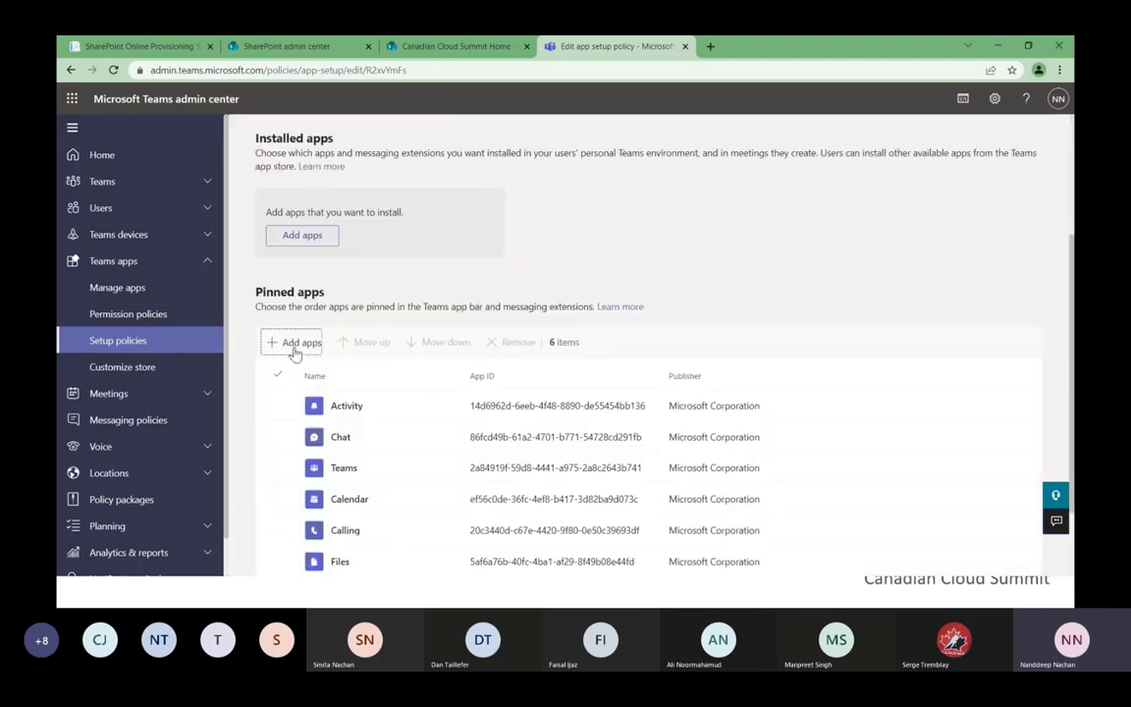
# - Add Viva Connections to the pinned apps of the Global (Org-wide default) policy
pyautogui.click(294, 342)
pyautogui.click(911, 243)
pyautogui.write('v')
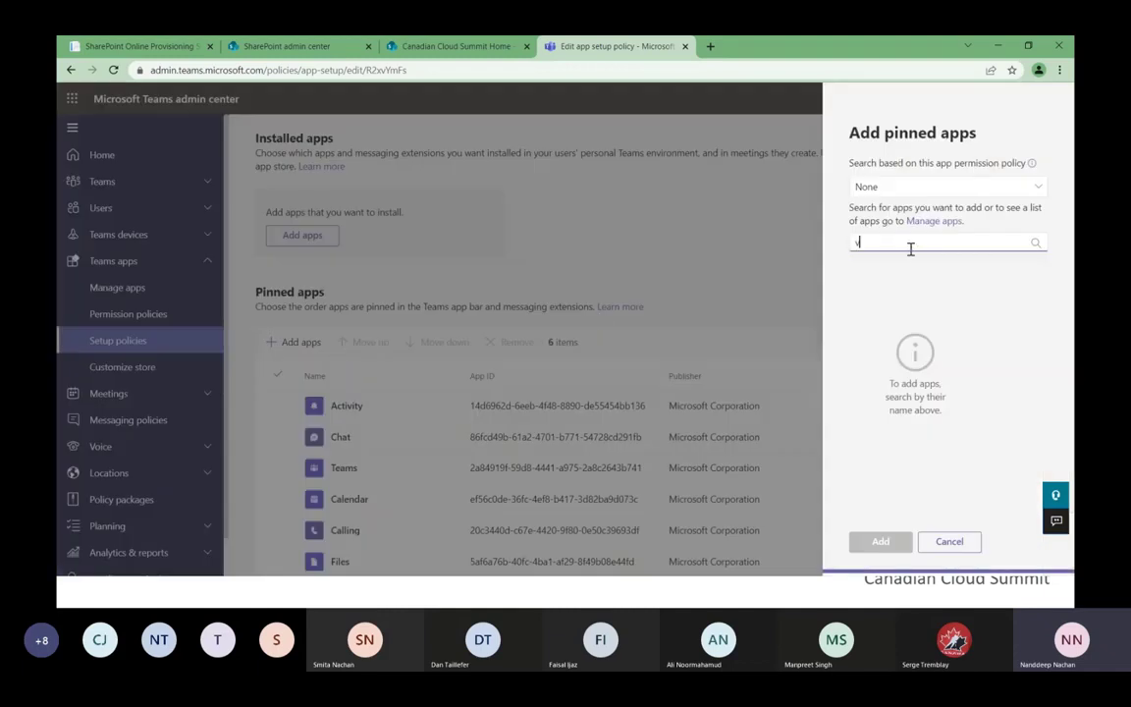
pyautogui.write('iv')
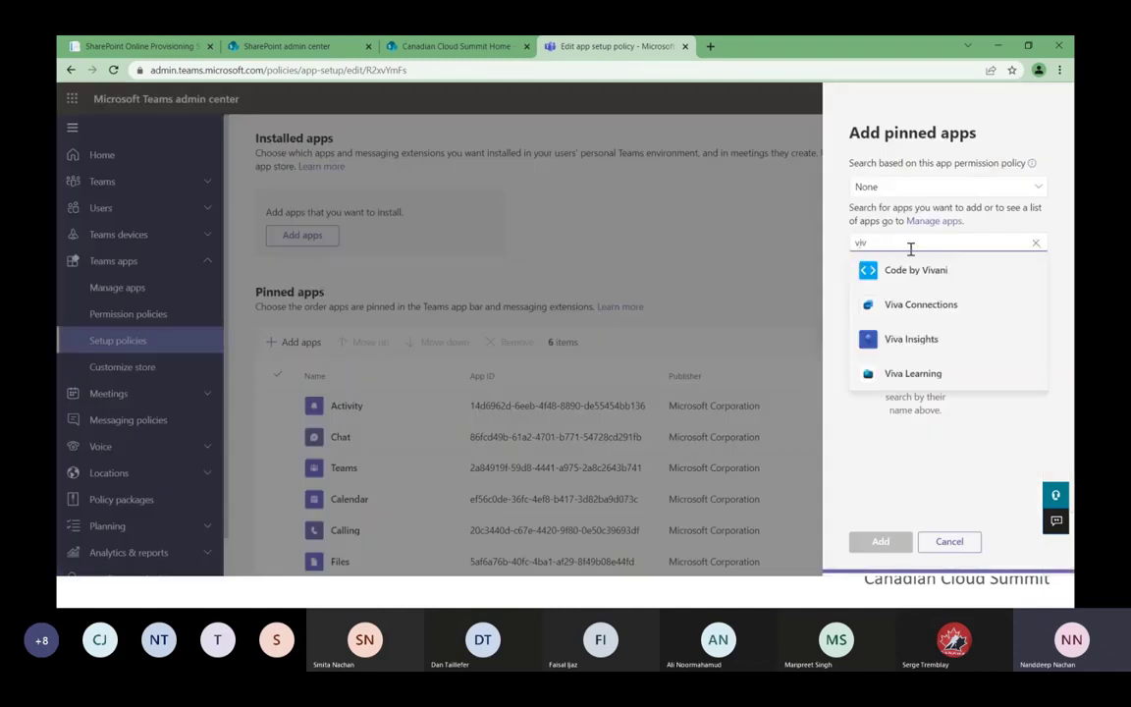
pyautogui.click(1013, 305)
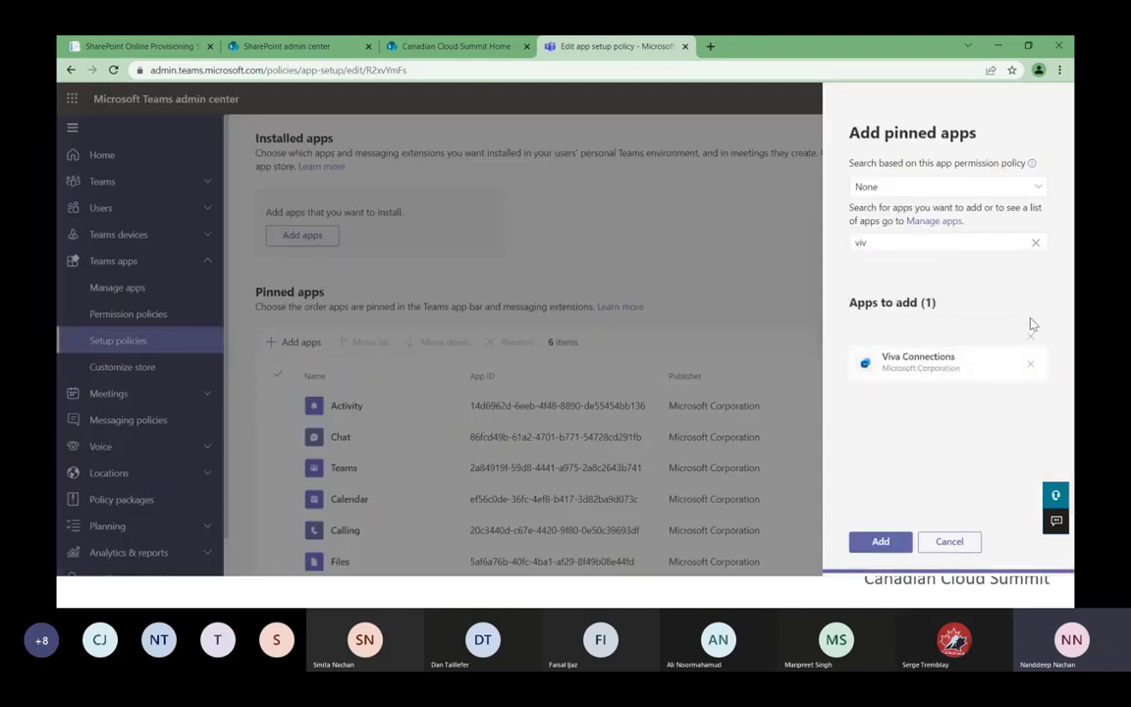
pyautogui.click(881, 541)
# - Move Viva Connections to the first place in the pinned apps, above Activity, and save the policy
pyautogui.scroll(-1, 797, 341)
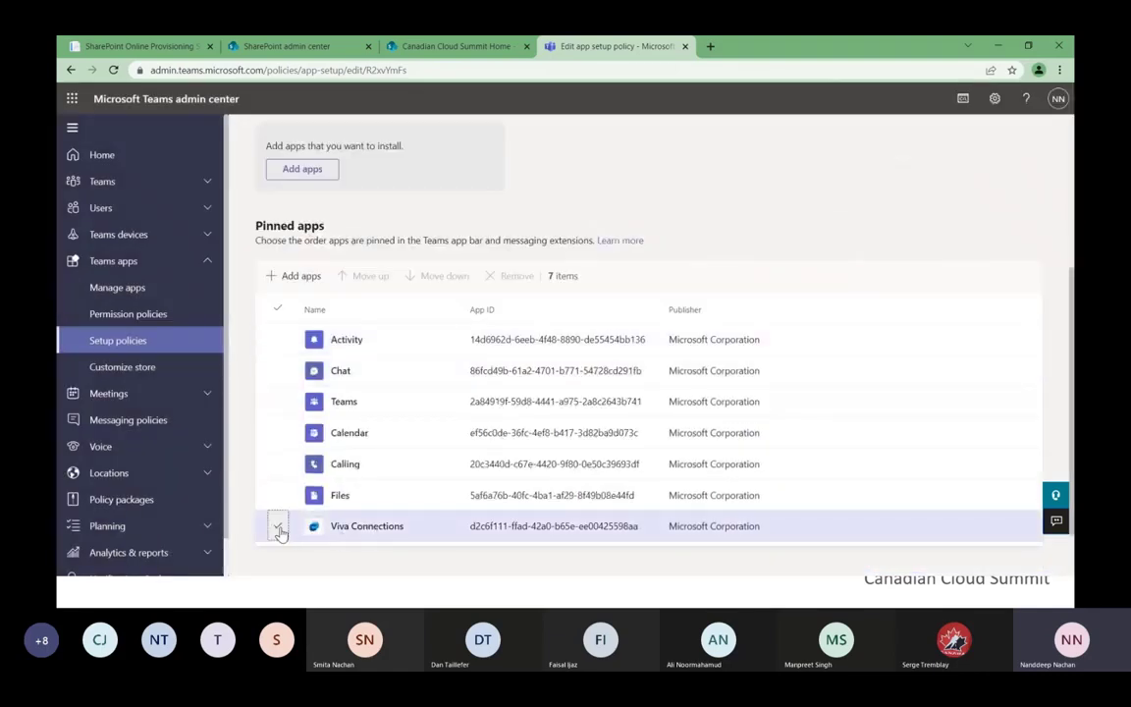
pyautogui.click(277, 526)
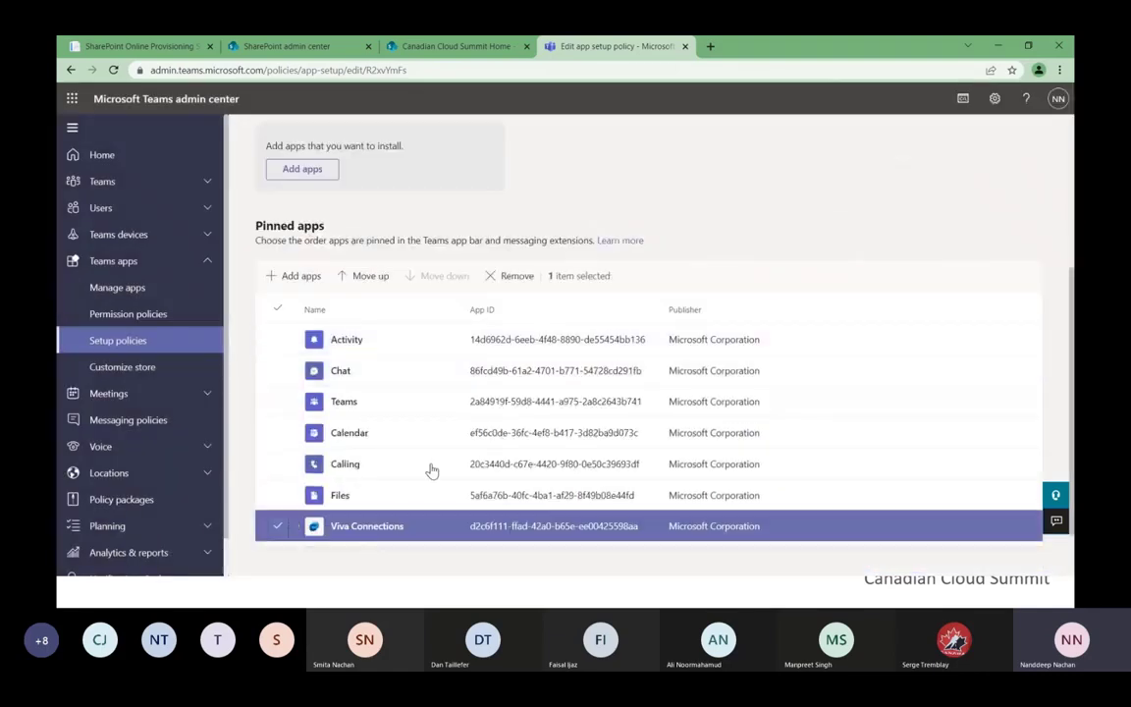
pyautogui.click(362, 277)
pyautogui.click(361, 278)
pyautogui.click(361, 277)
pyautogui.click(361, 277)
pyautogui.click(361, 277)
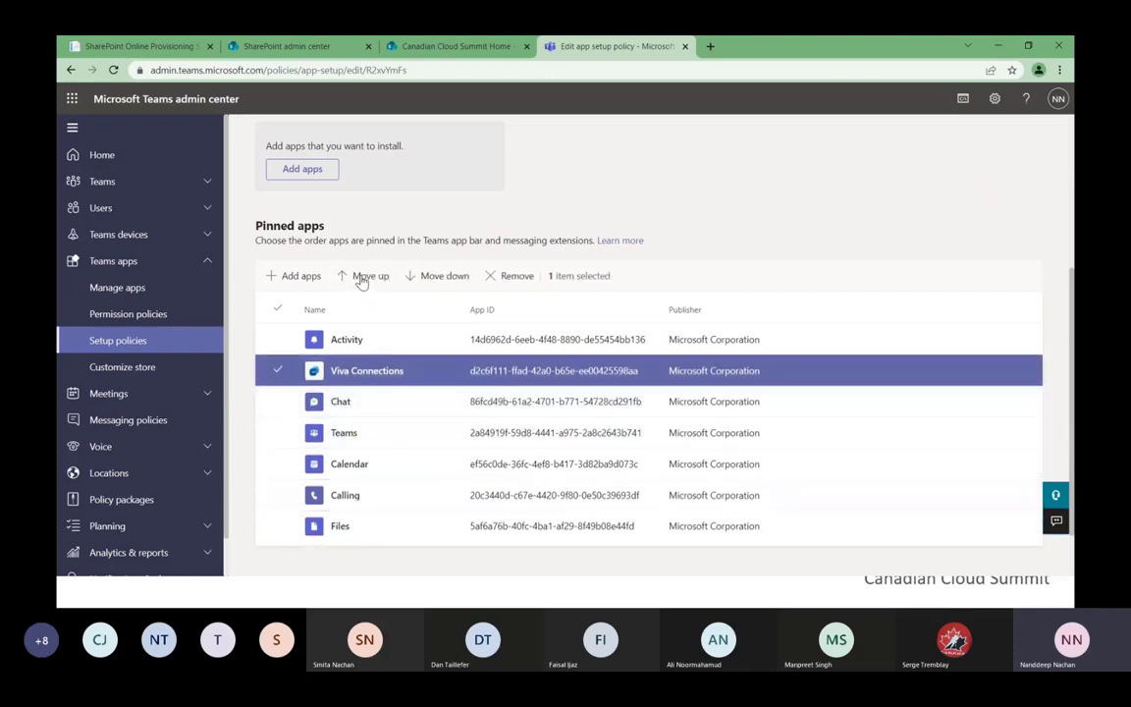
pyautogui.click(361, 277)
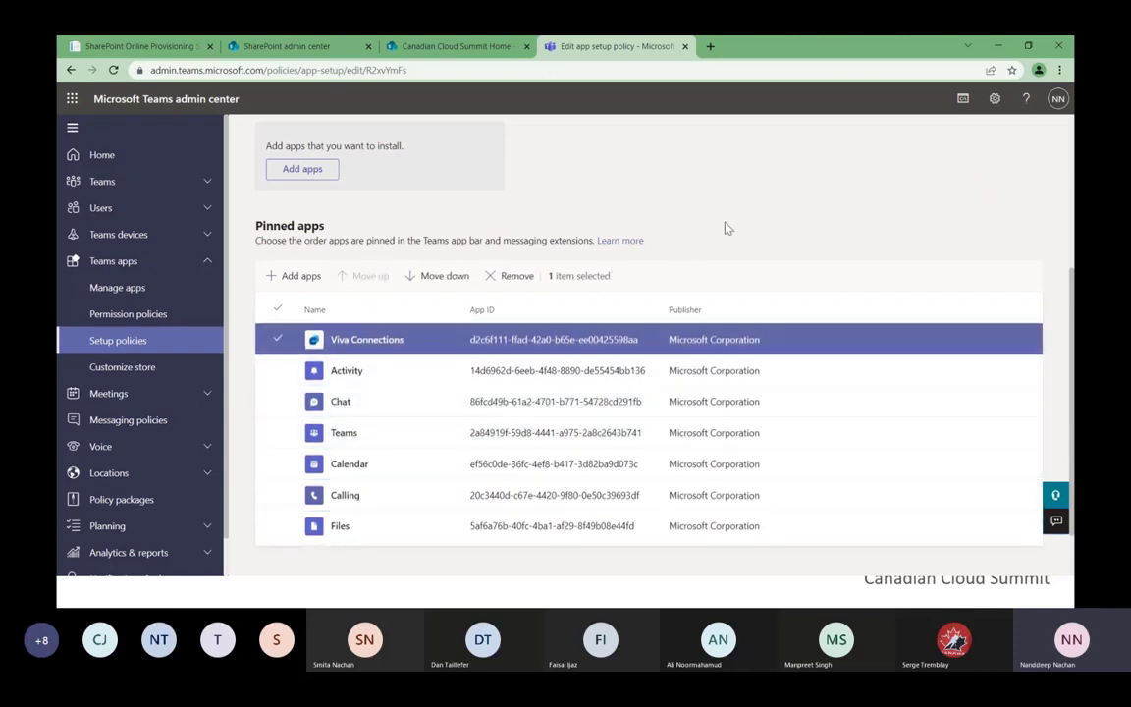
pyautogui.scroll(-2, 727, 227)
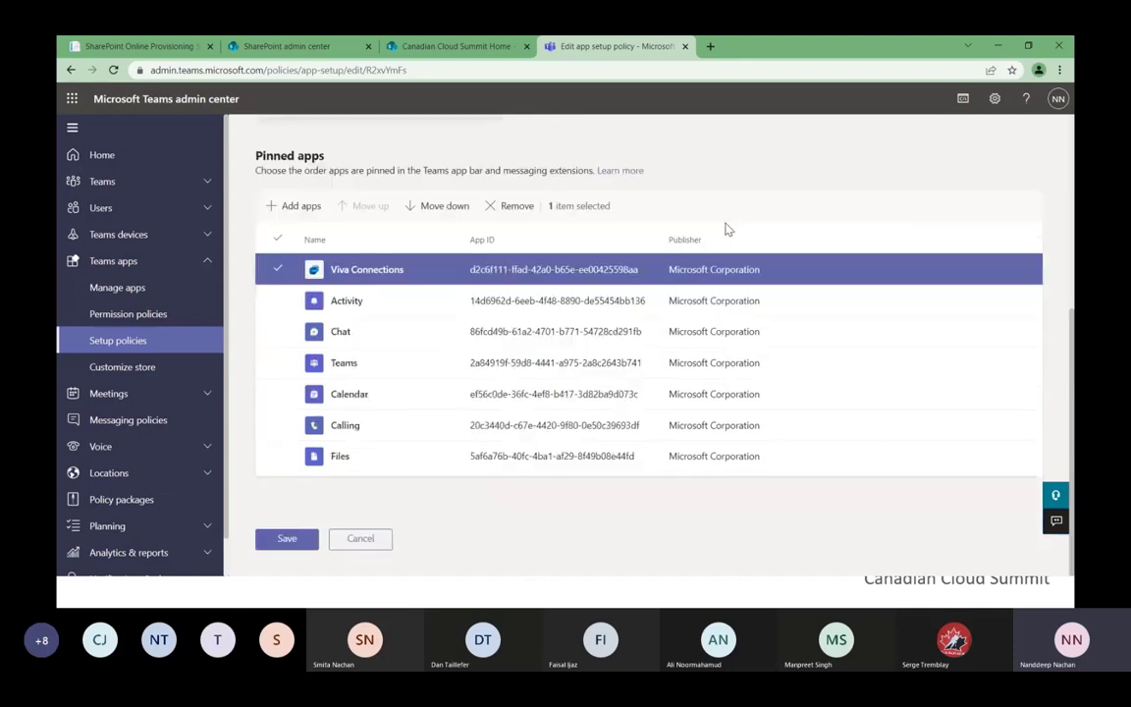
pyautogui.click(283, 542)
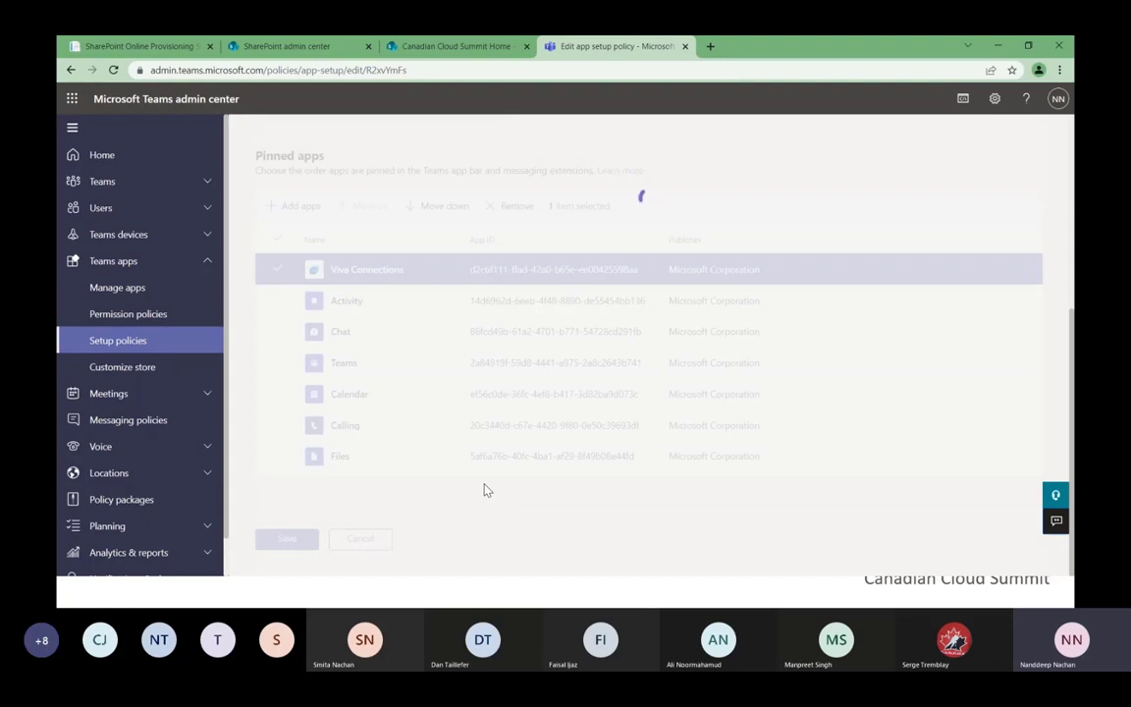
# - Open Microsoft Teams on the web at teams.microsoft.com in a new browser tab
pyautogui.click(710, 47)
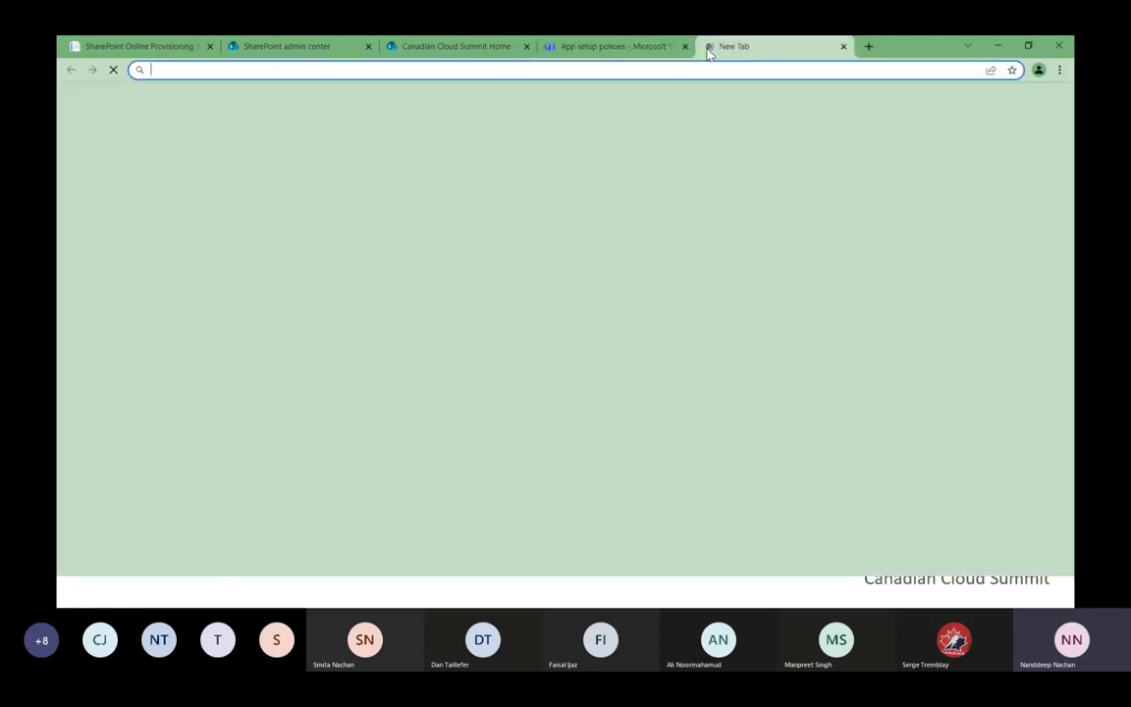
pyautogui.write('teams.microsoft.com')
pyautogui.press('Return')
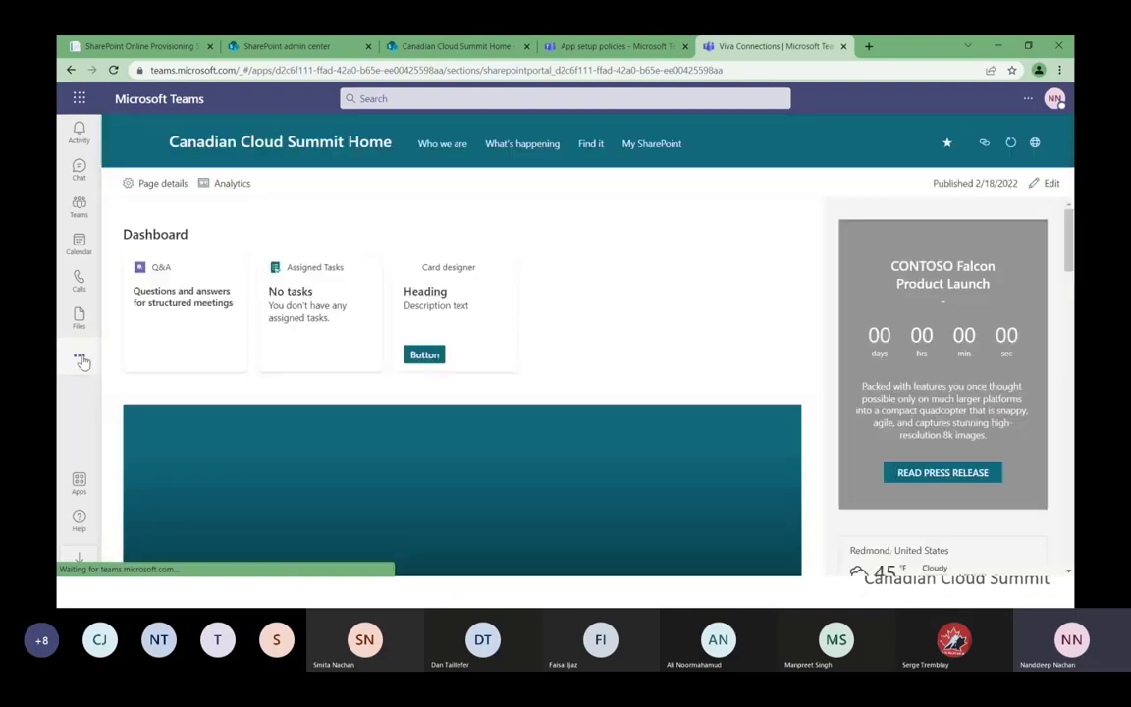
# - Search the additional Teams apps for "vi" and close the app list without opening any
pyautogui.click(80, 360)
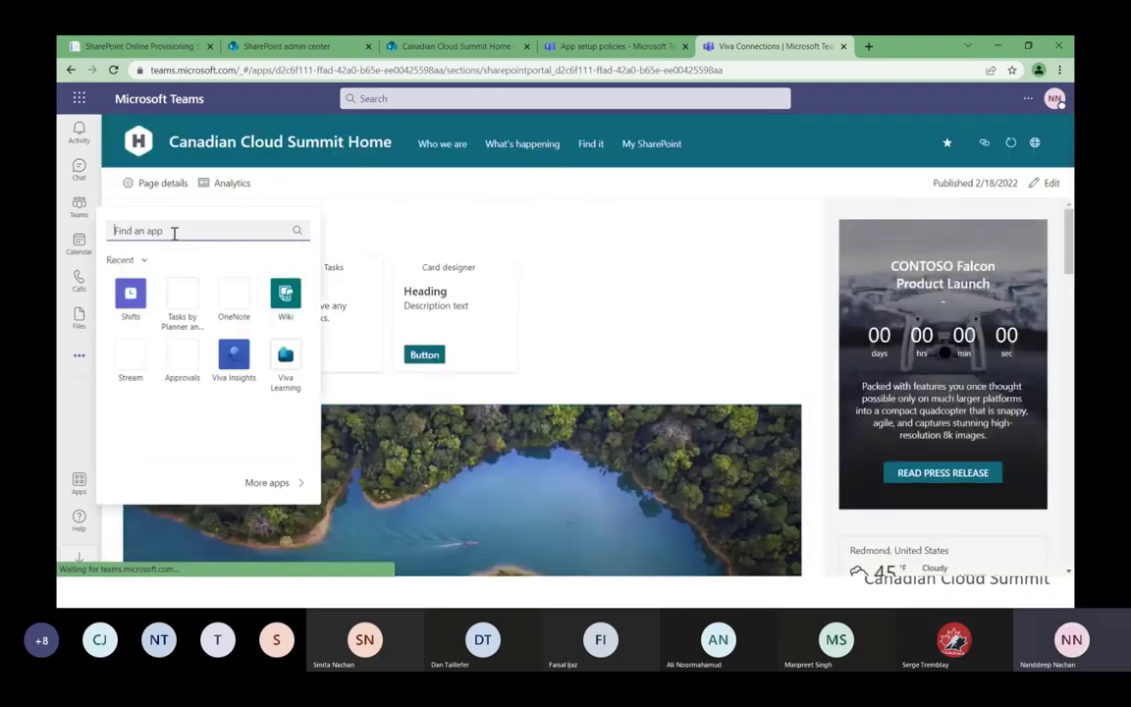
pyautogui.write('vi')
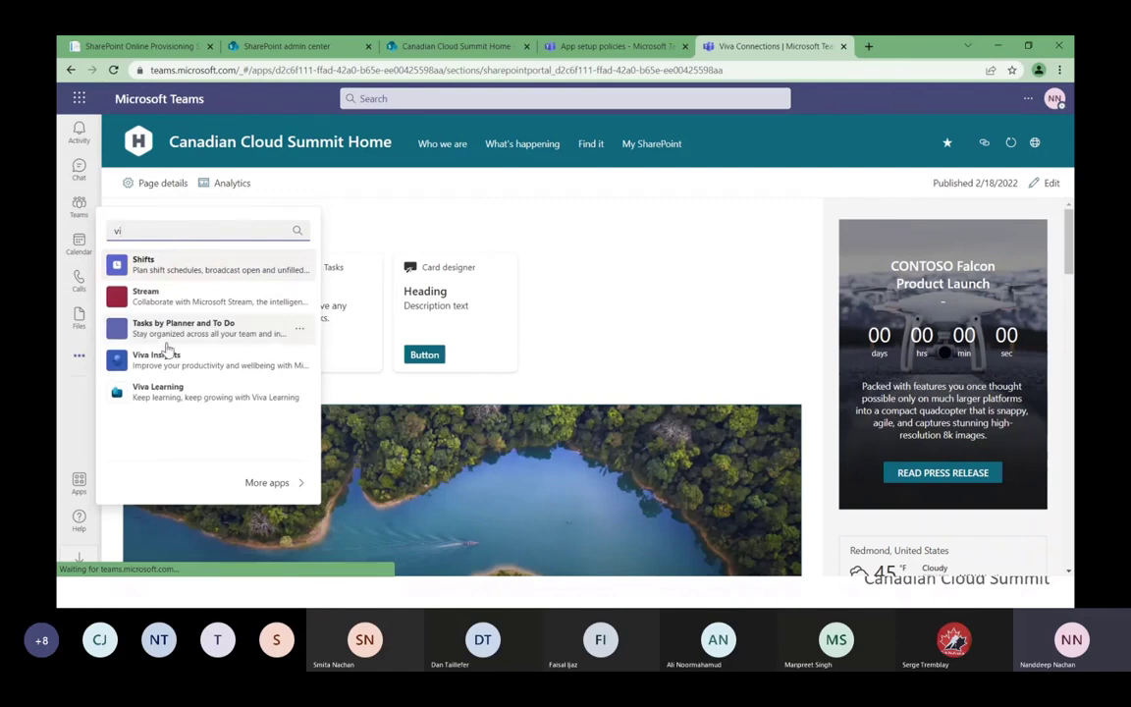
pyautogui.click(81, 381)
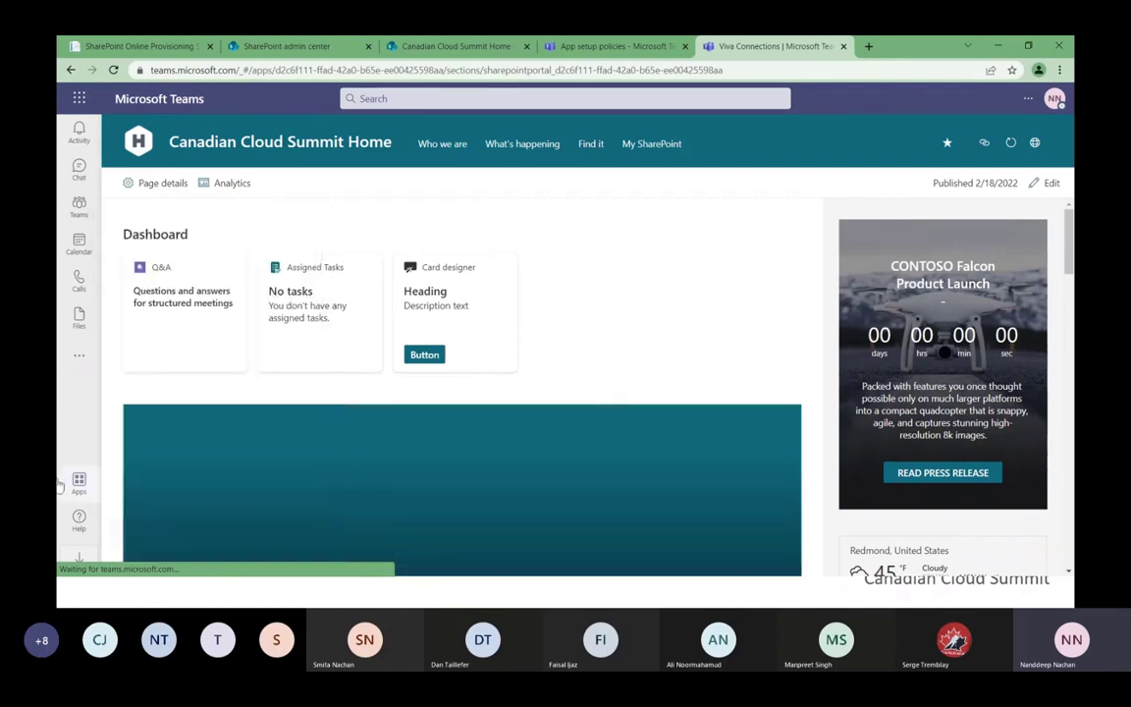
# - Search the additional Teams apps for "viva"
pyautogui.click(78, 360)
pyautogui.write('v')
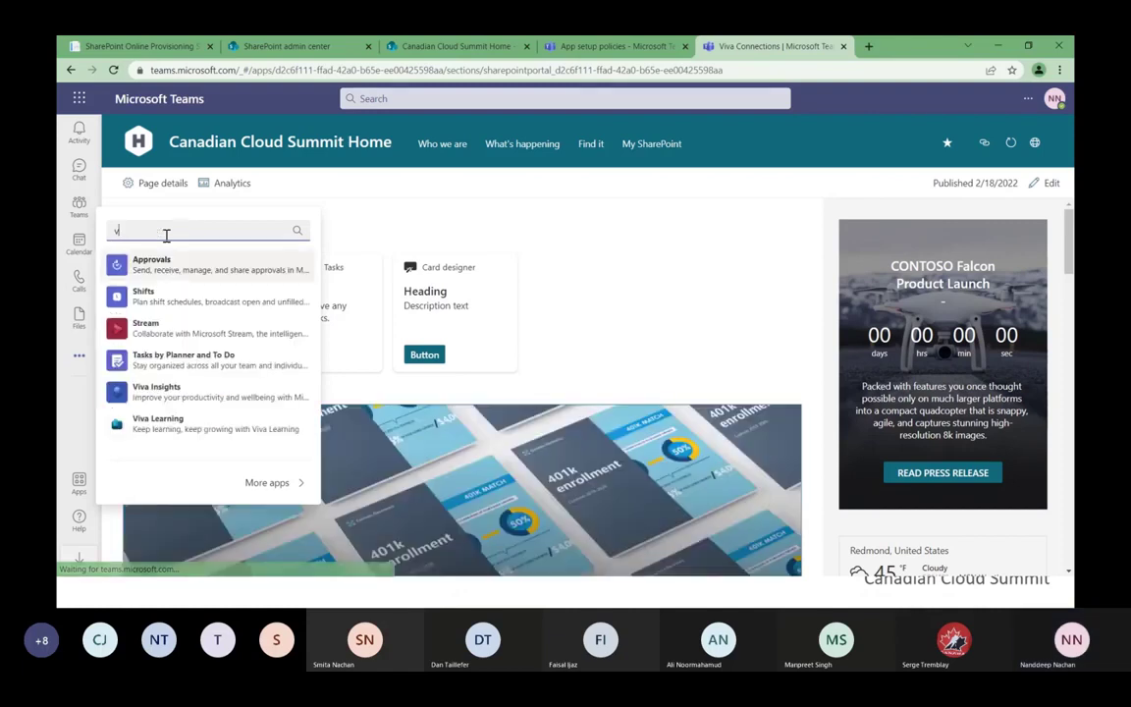
pyautogui.write('iva')
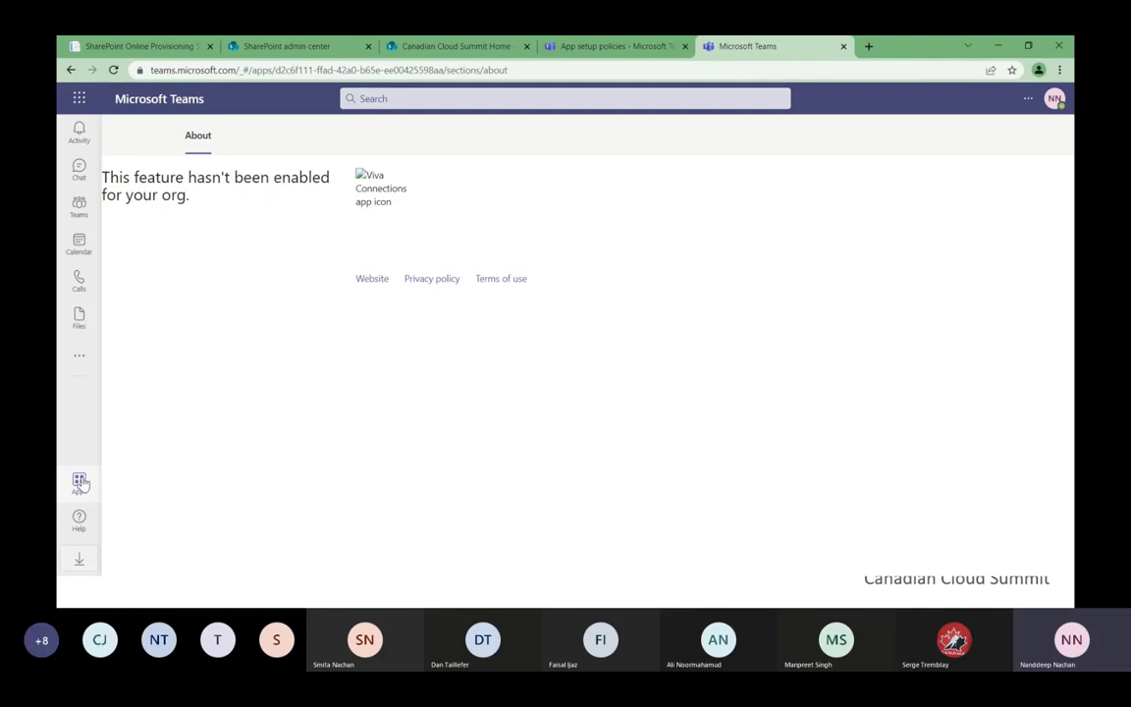
# - Open the Teams app store and search it for "viva"
pyautogui.click(82, 482)
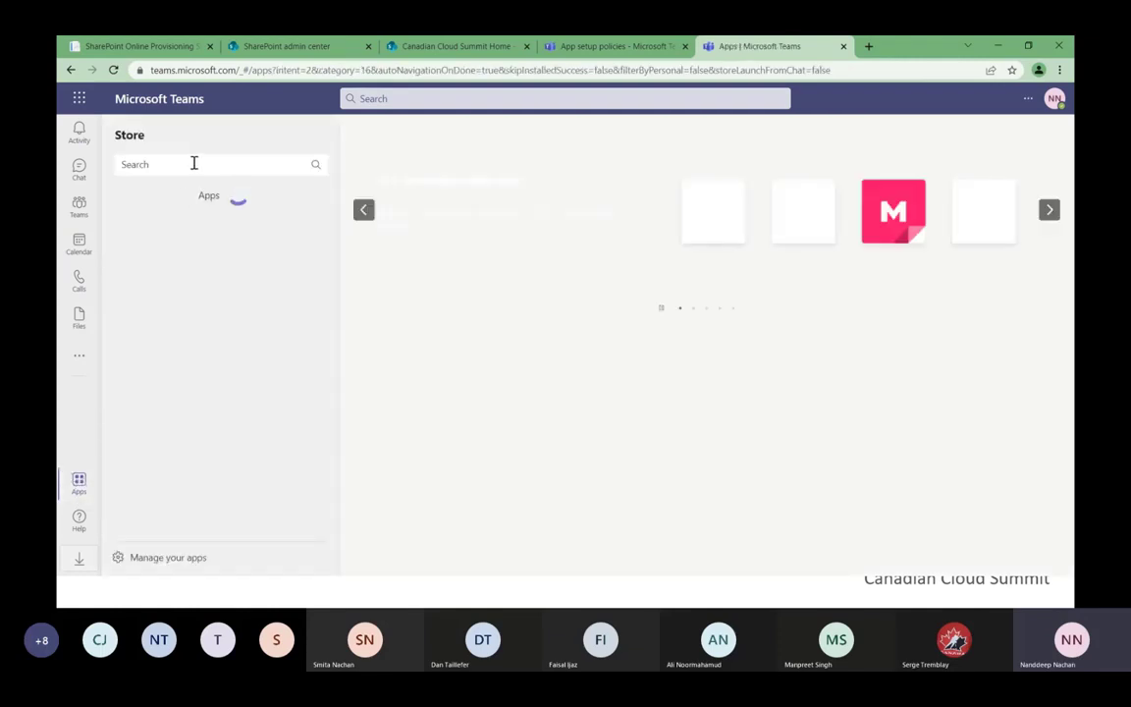
pyautogui.click(193, 165)
pyautogui.write('vi')
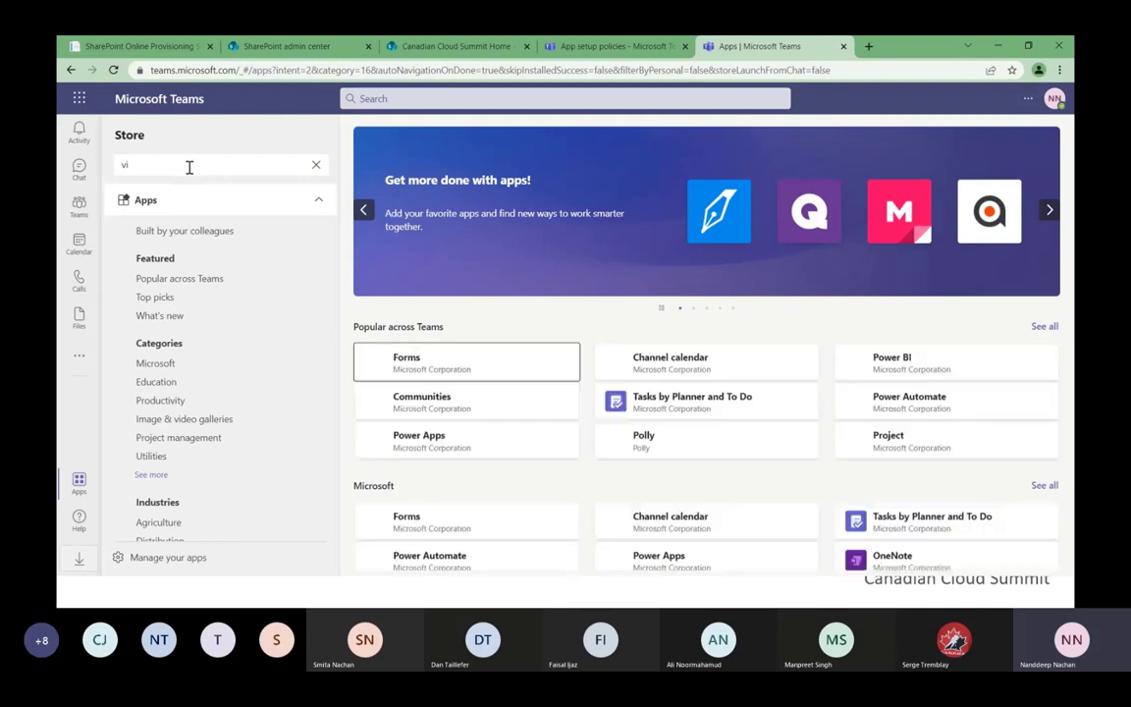
pyautogui.write('va')
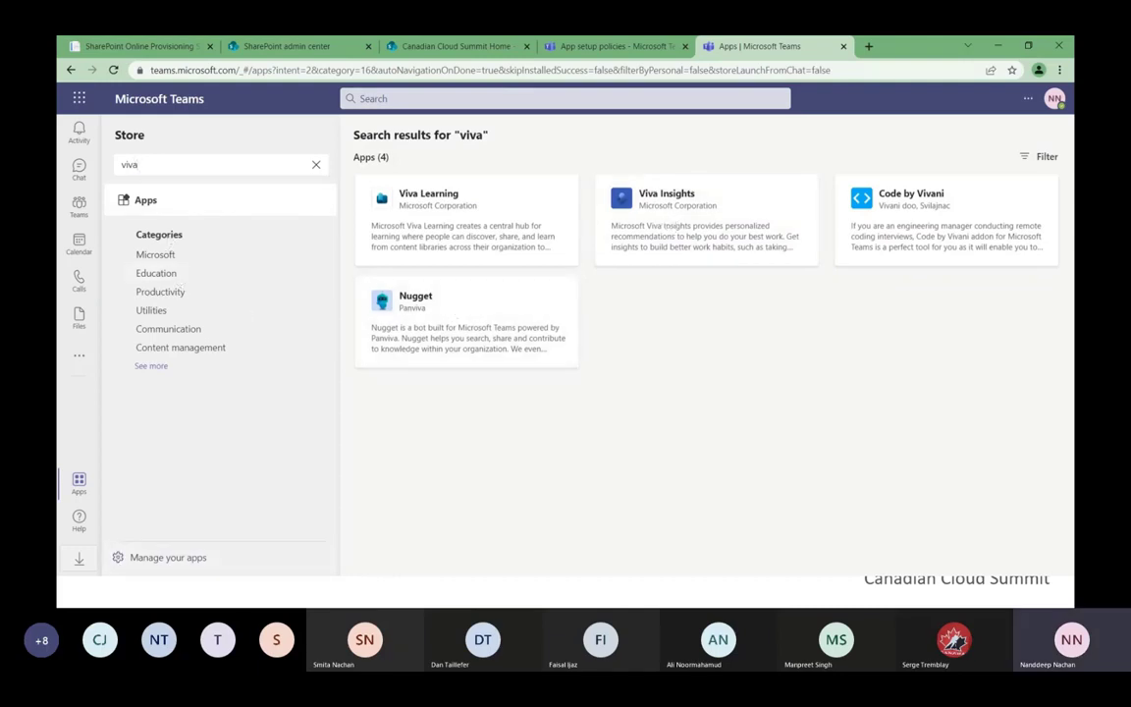
# - Switch to the other Chrome window and view the pinned Viva Connections app in Teams, including its dashboard and feed
pyautogui.hotkey('alt', 'Tab')
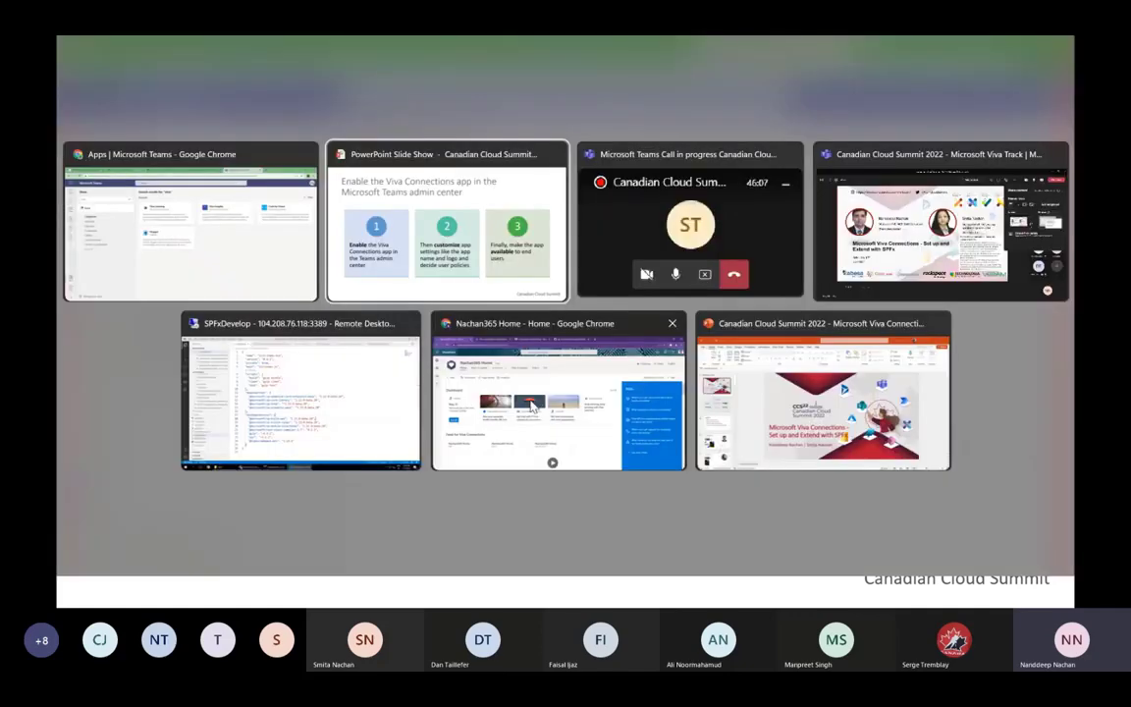
pyautogui.click(530, 406)
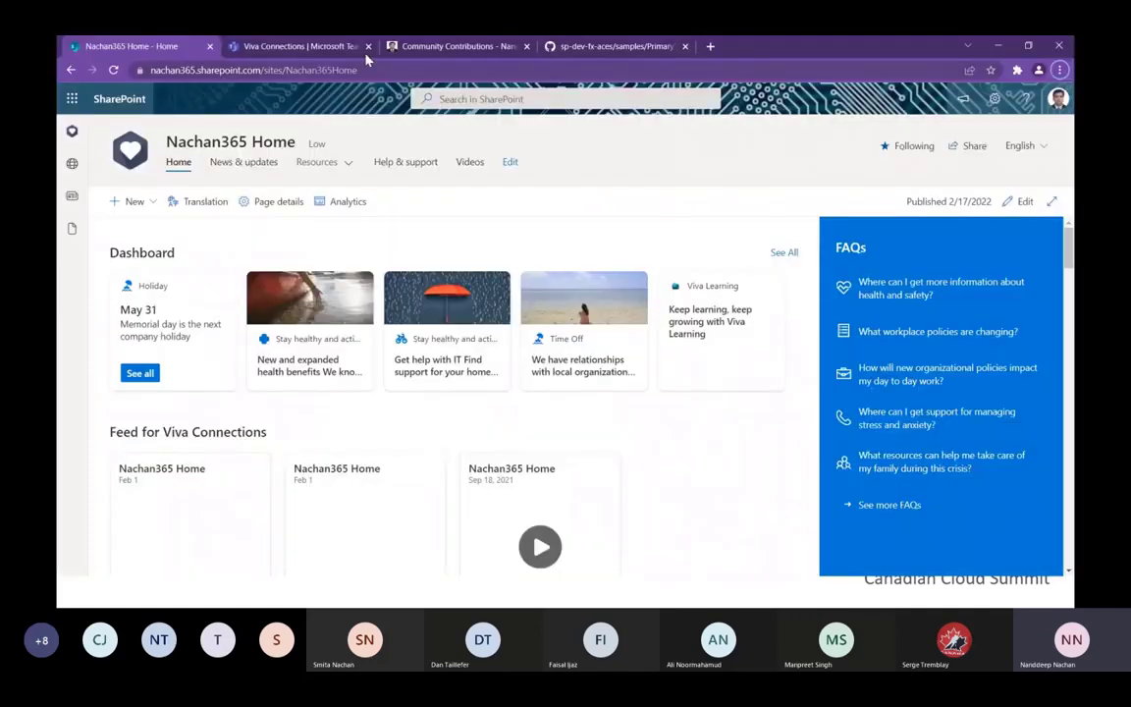
pyautogui.click(301, 48)
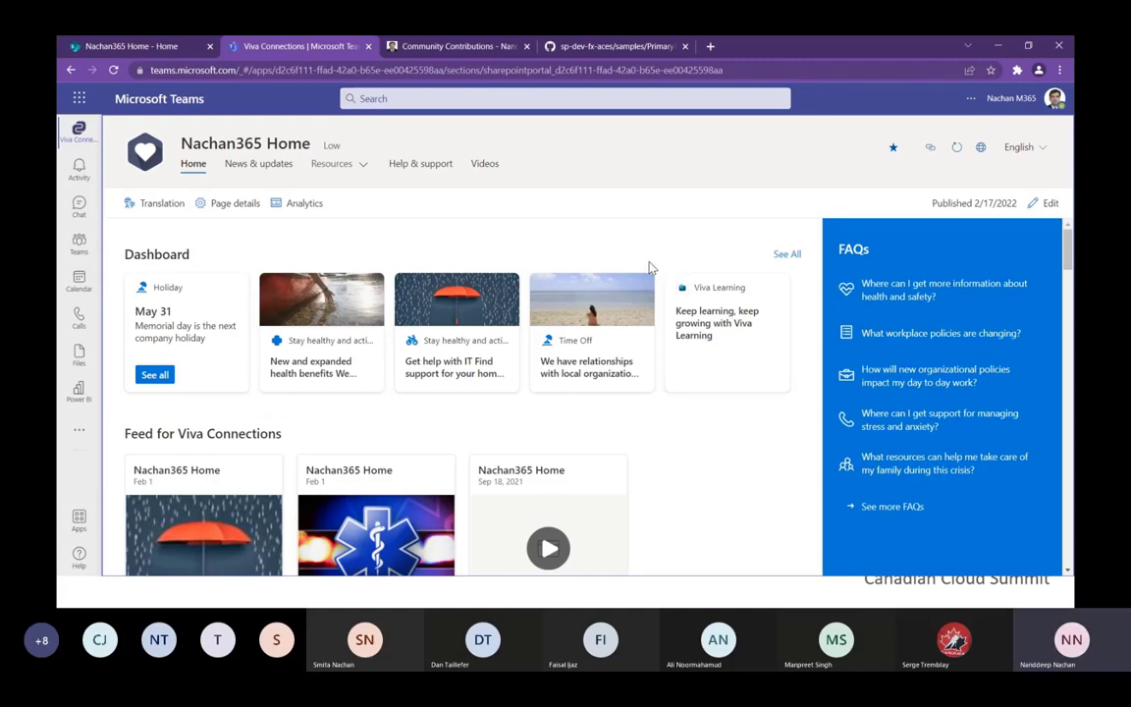
pyautogui.scroll(-1, 618, 321)
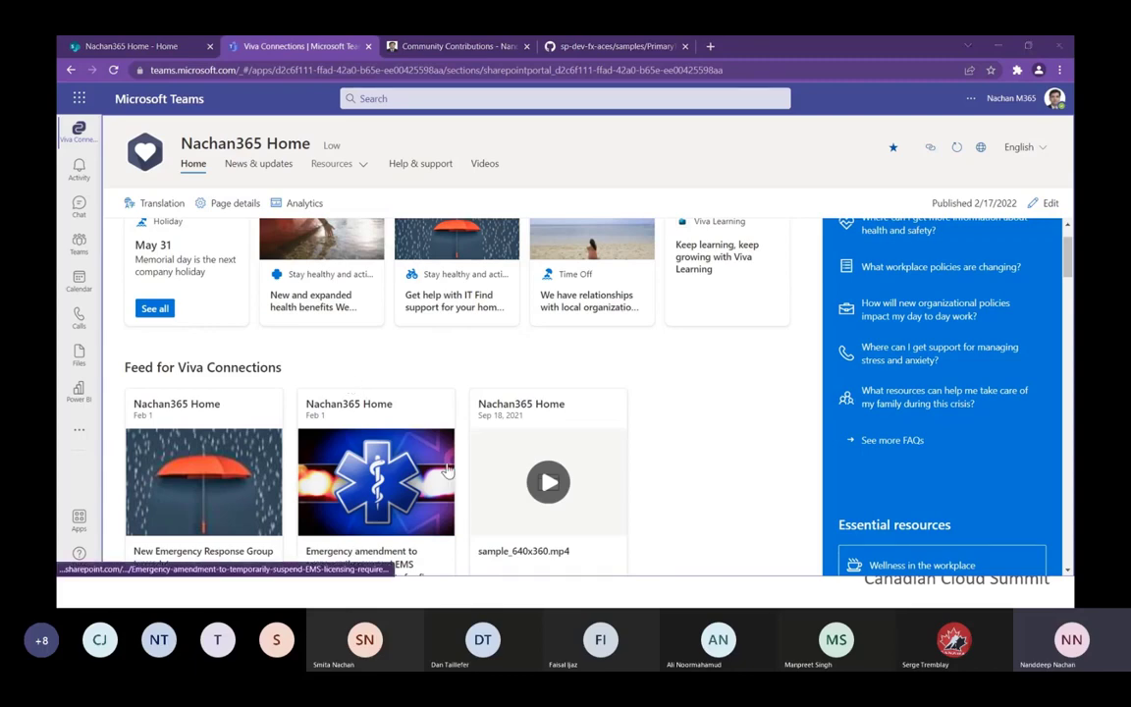
# - Minimize both Chrome windows to return to the PowerPoint slide show and advance to the slide on settings for the mobile Viva Connections app
pyautogui.click(999, 46)
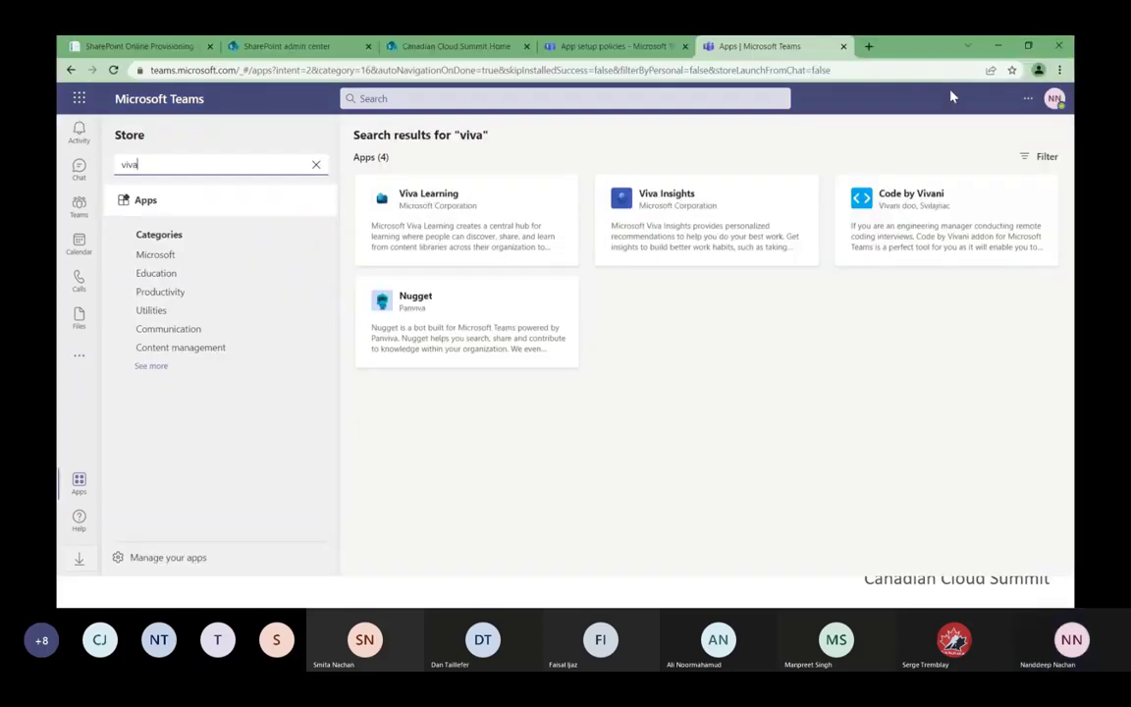
pyautogui.click(1008, 48)
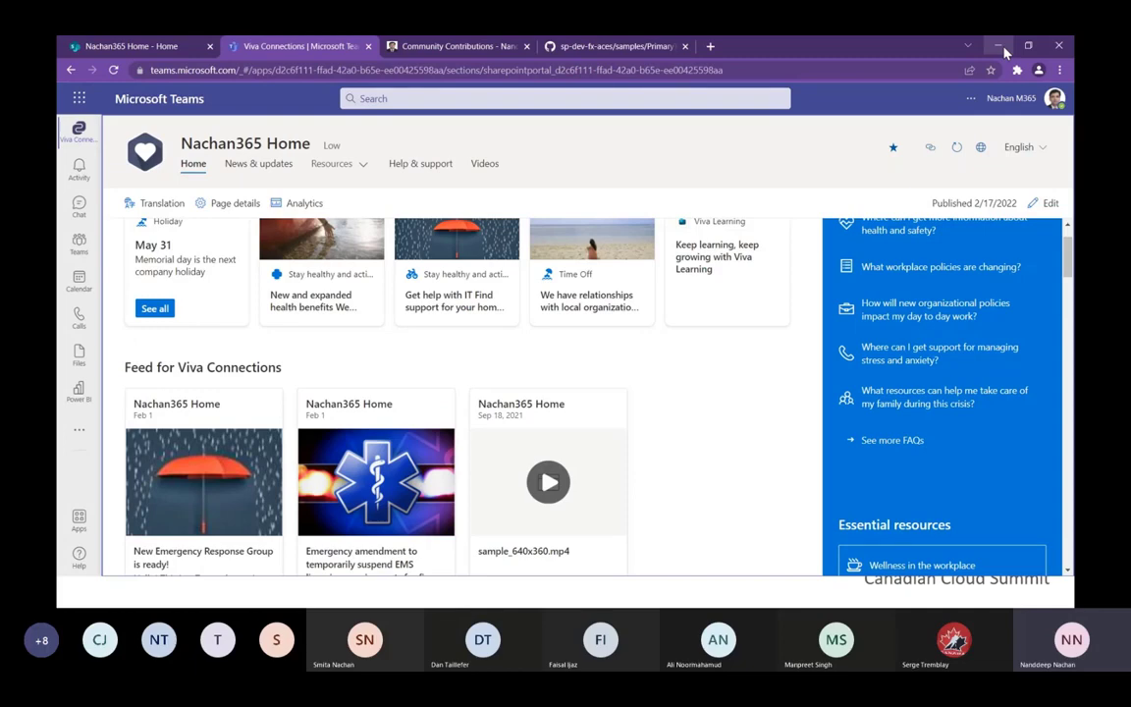
pyautogui.click(1005, 48)
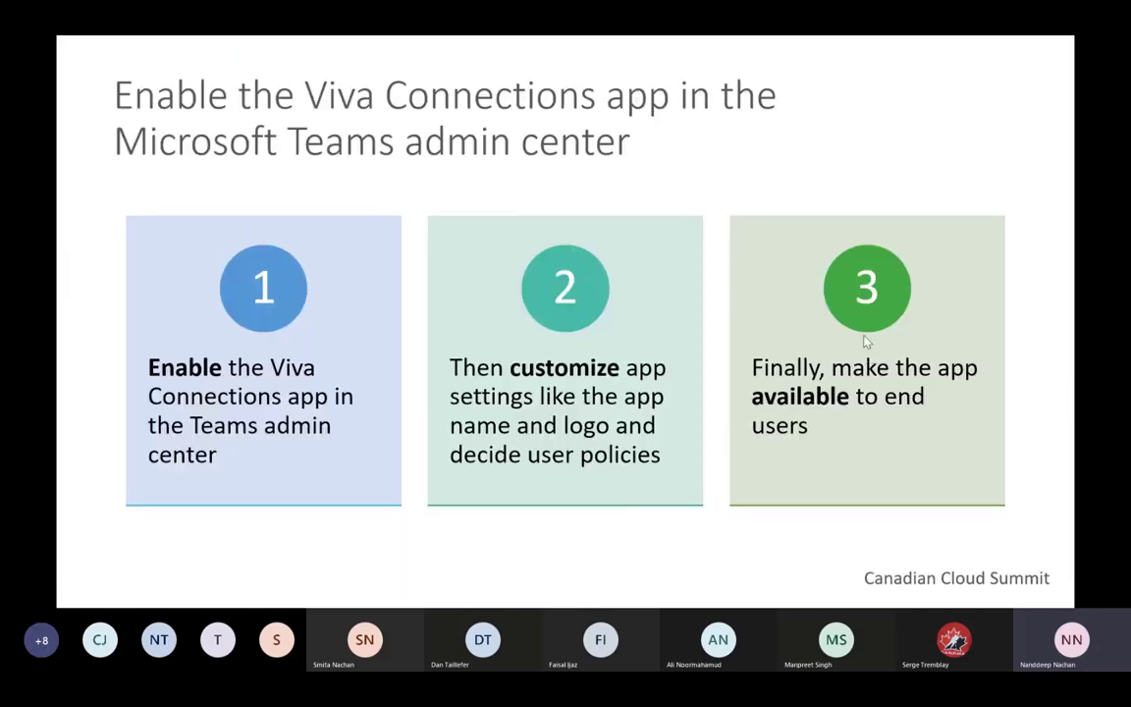
pyautogui.click(866, 341)
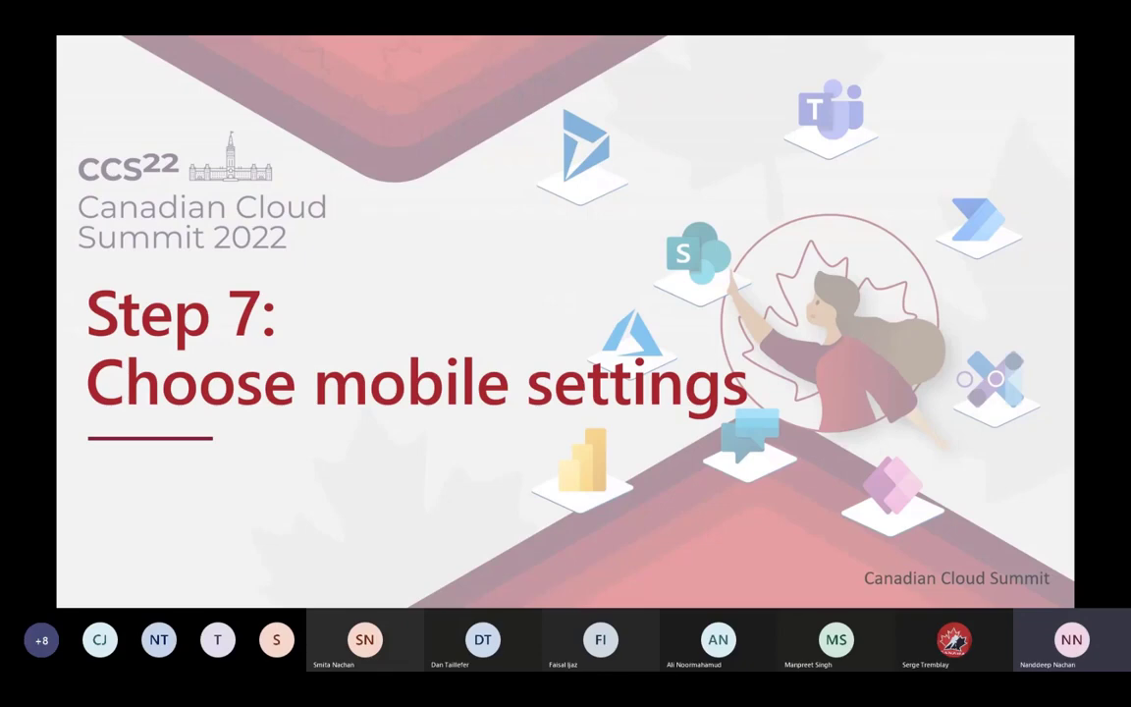
pyautogui.press('Right')
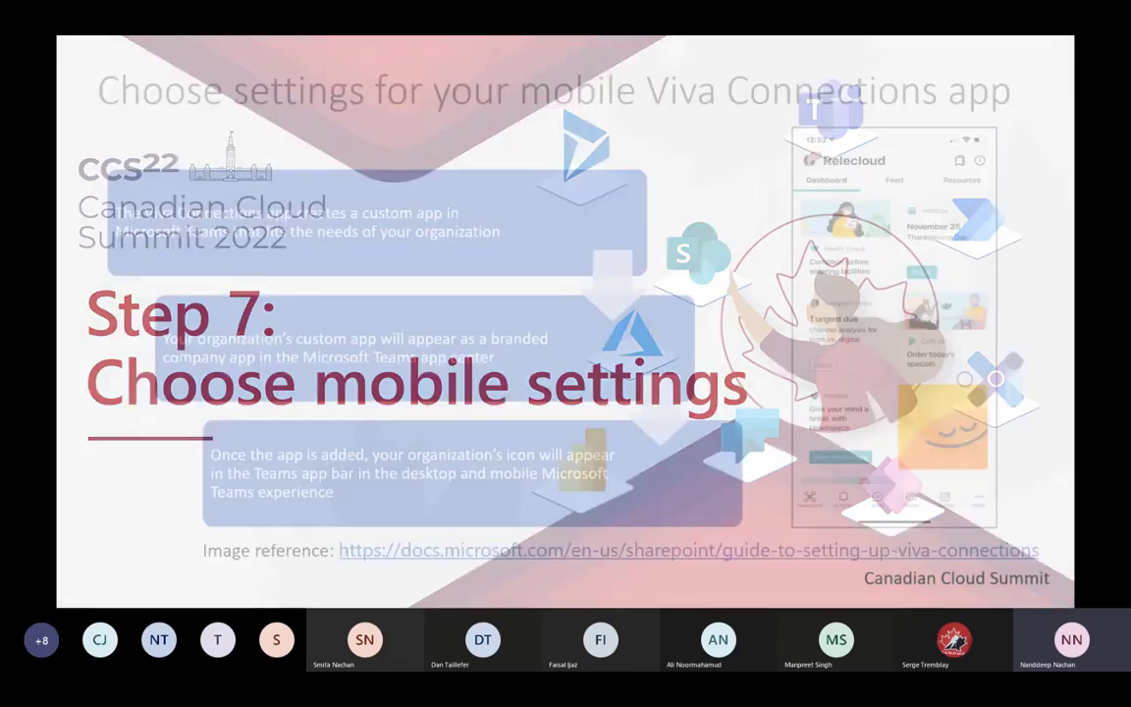